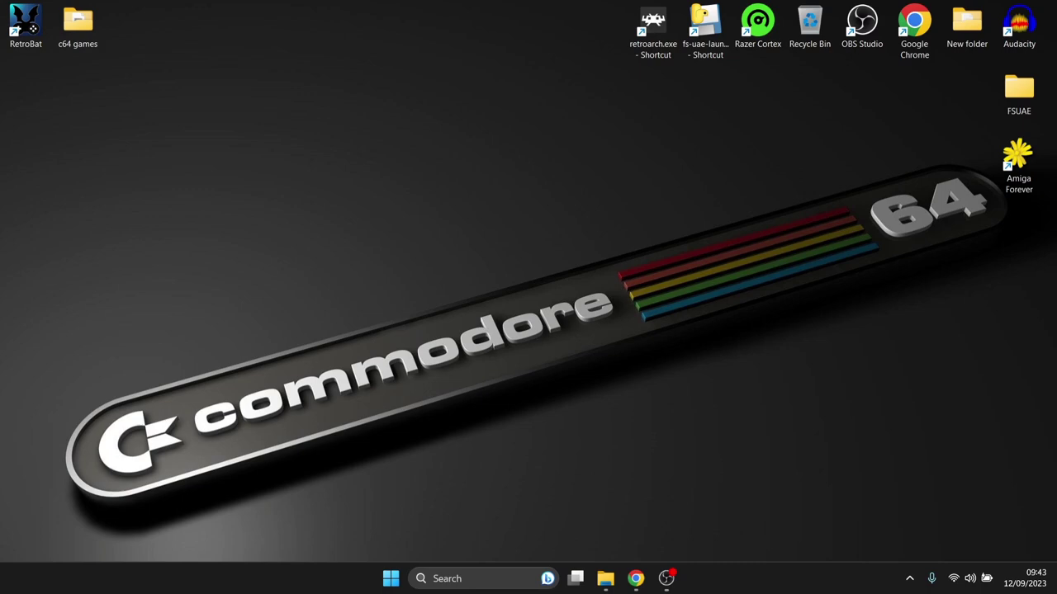
- Switch to Chrome, download the Playnite installer from playnite.link, and return to the desktop
{"action": "left_click", "coordinate": [636, 578]}
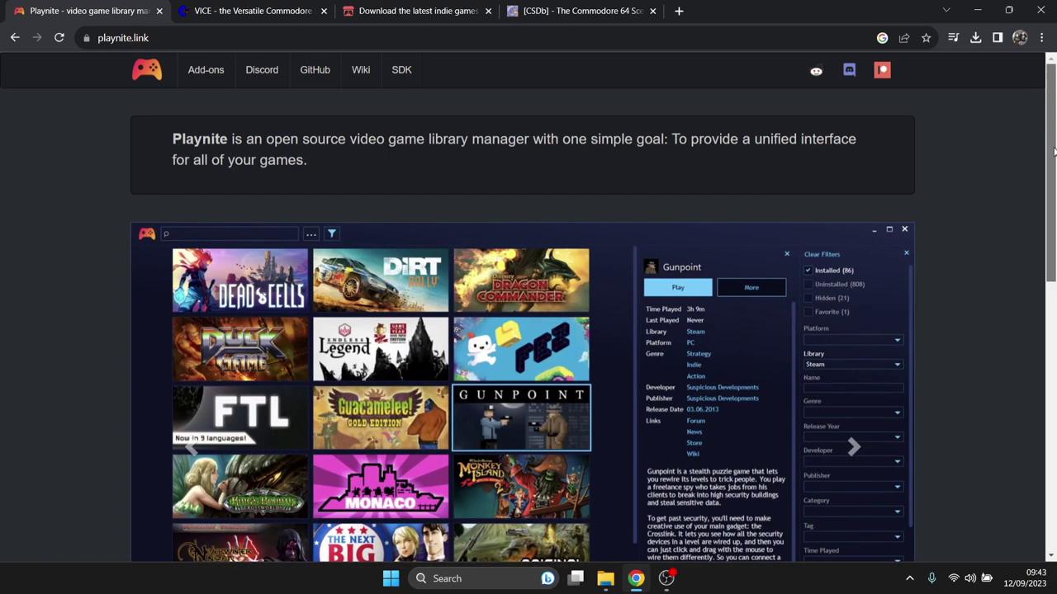
{"action": "left_click_drag", "start_coordinate": [1054, 151], "coordinate": [1054, 156]}
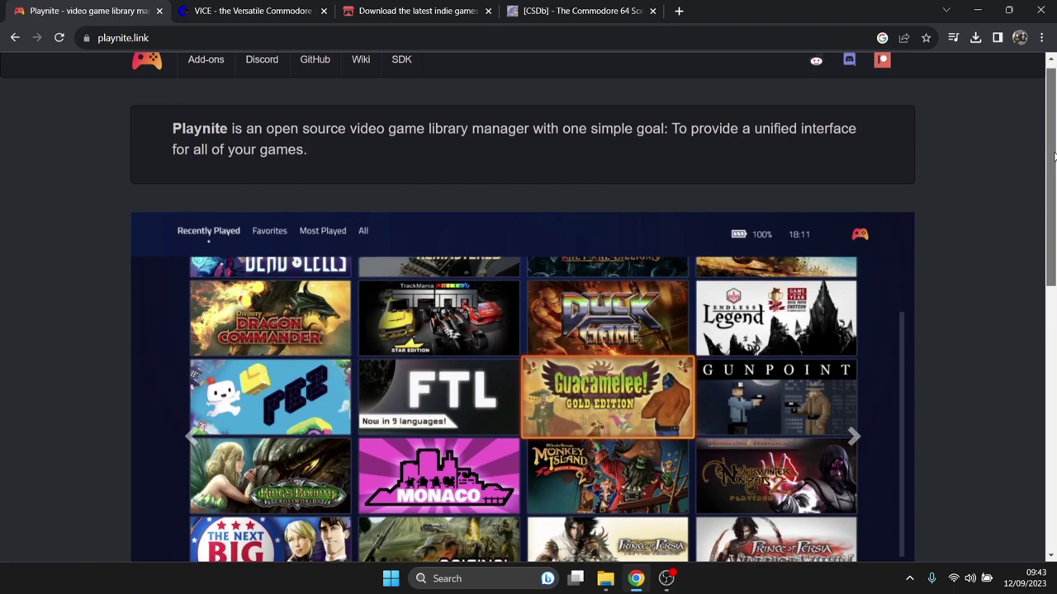
{"action": "left_click_drag", "start_coordinate": [1053, 157], "coordinate": [1053, 309]}
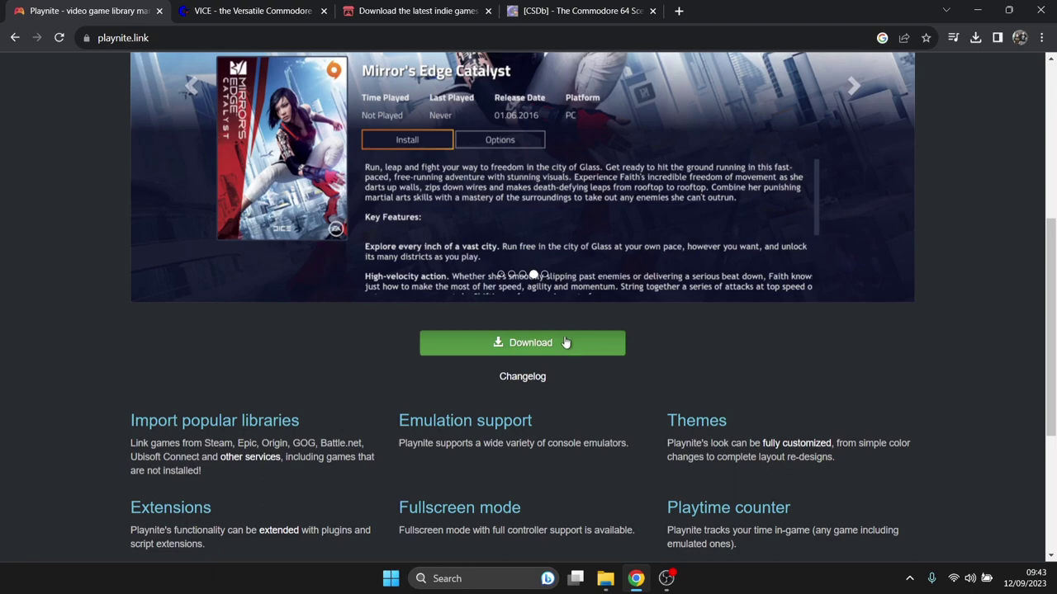
{"action": "left_click", "coordinate": [541, 349]}
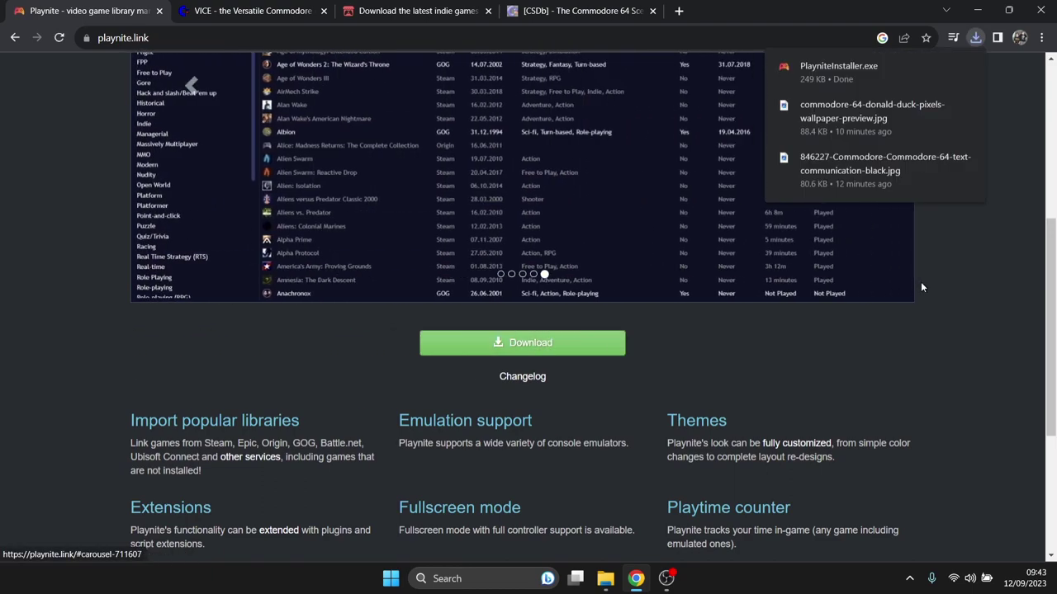
{"action": "left_click", "coordinate": [977, 10]}
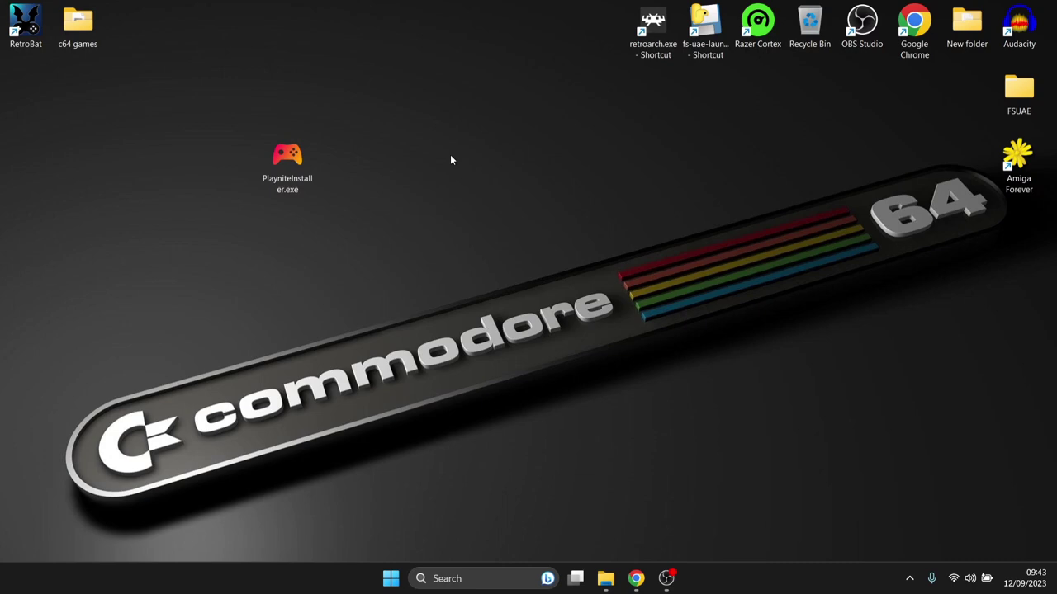
- Launch PlayniteInstaller.exe with its install options expanded, and create a desktop folder named Playnite
{"action": "double_click", "coordinate": [299, 164]}
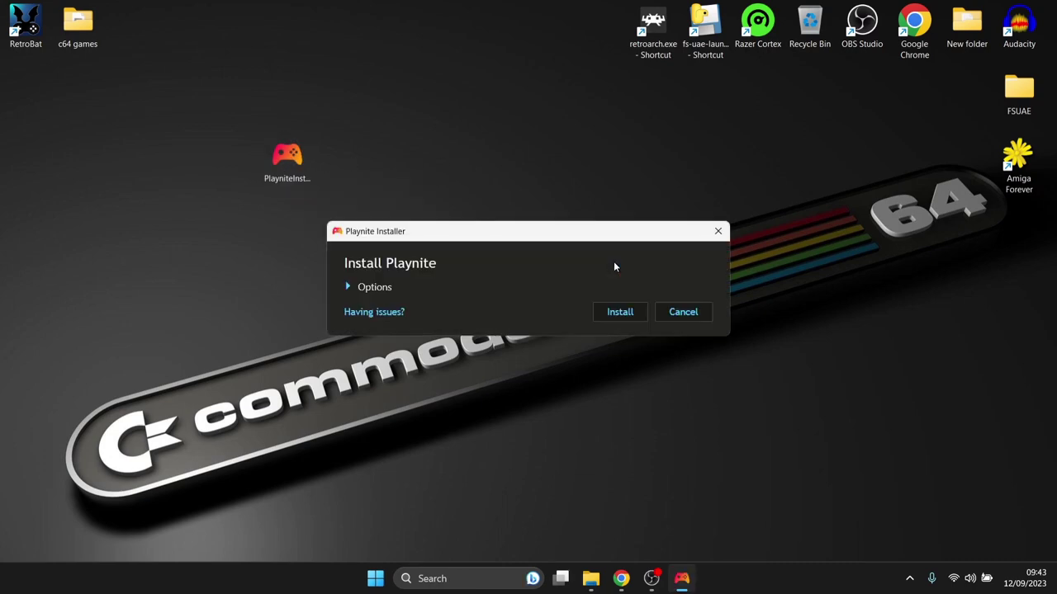
{"action": "left_click", "coordinate": [377, 287]}
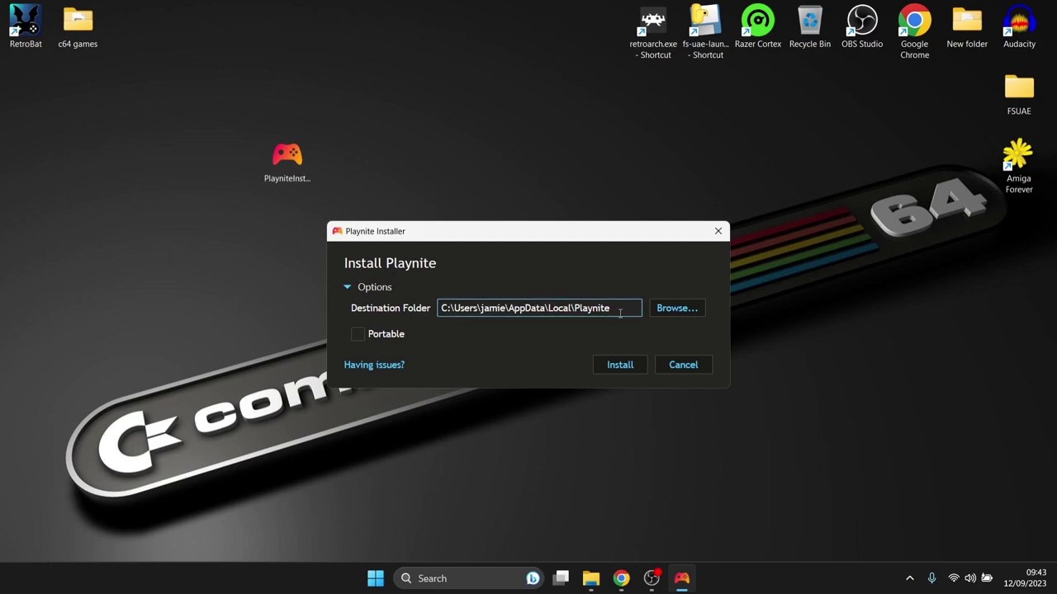
{"action": "right_click", "coordinate": [414, 119]}
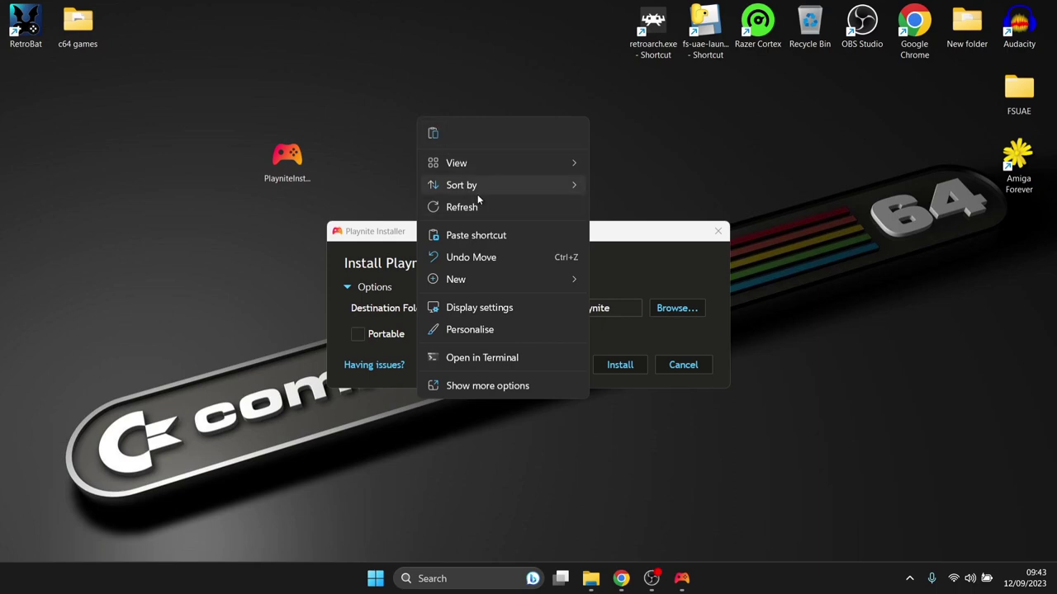
{"action": "mouse_move", "coordinate": [494, 278]}
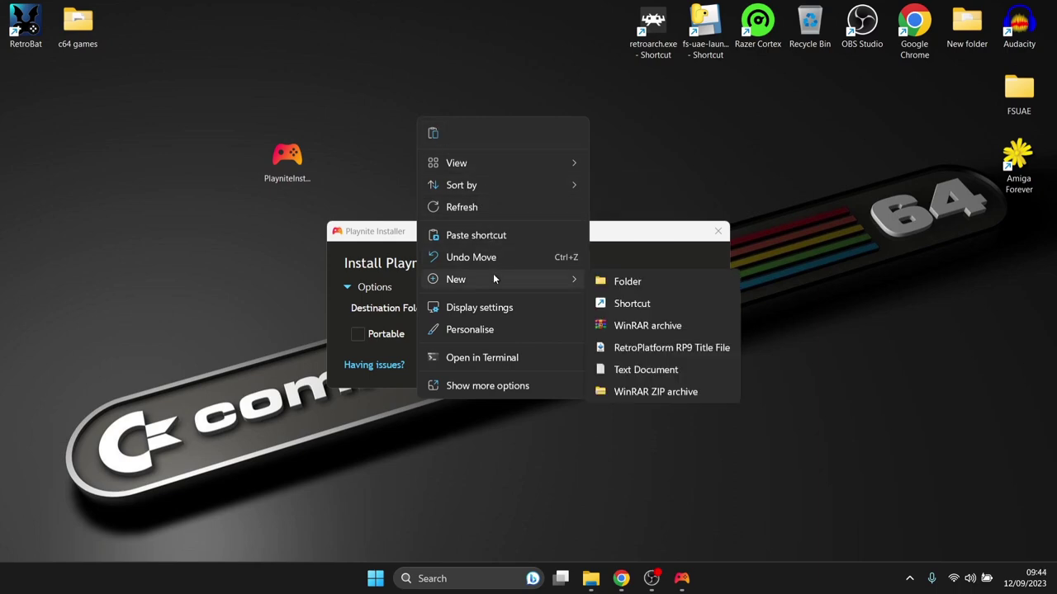
{"action": "left_click", "coordinate": [679, 286]}
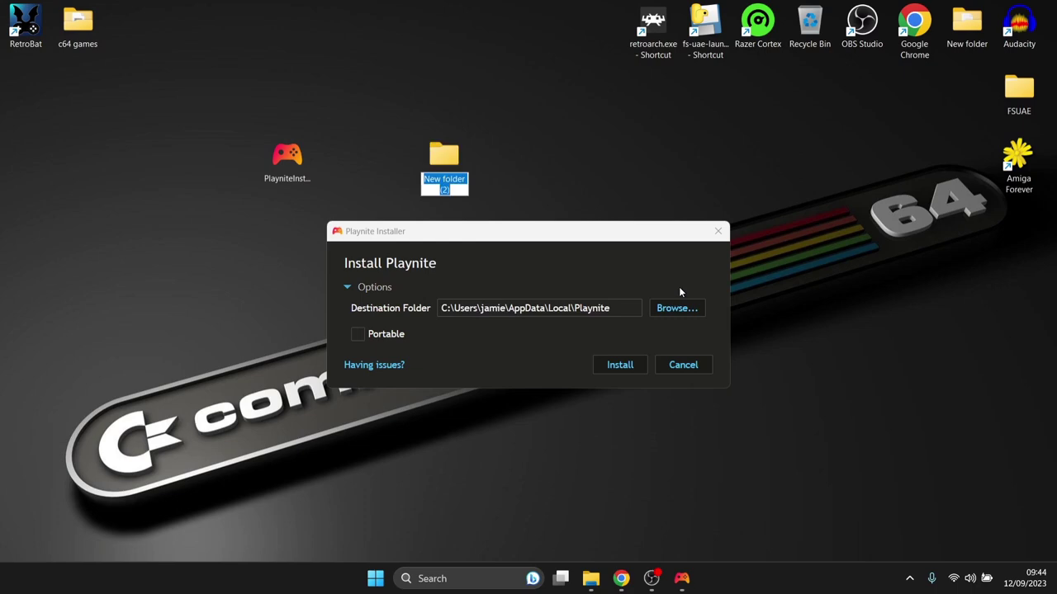
{"action": "type", "text": "Pla"}
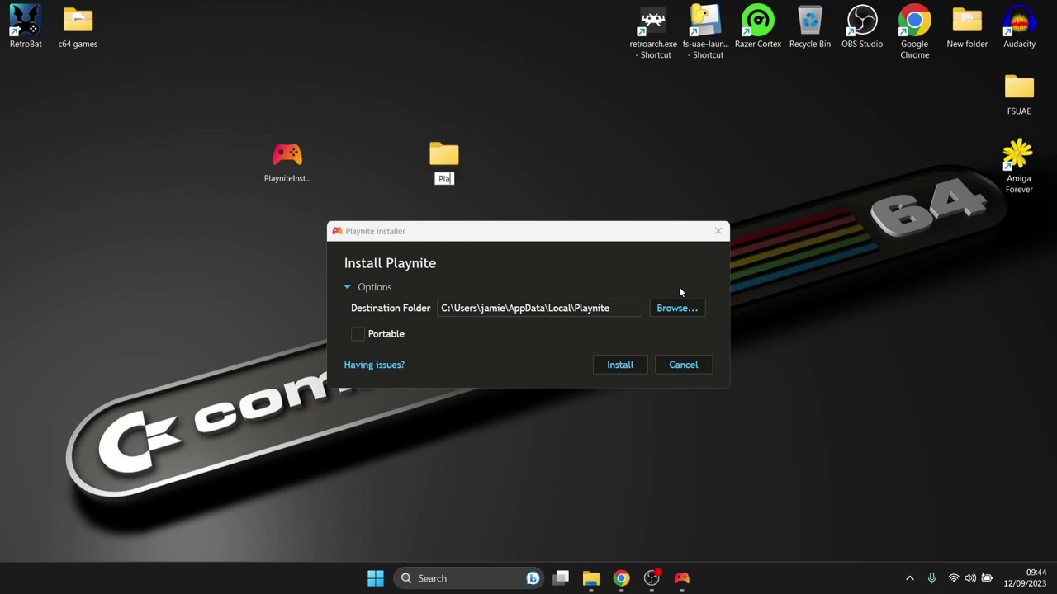
{"action": "type", "text": "ynite"}
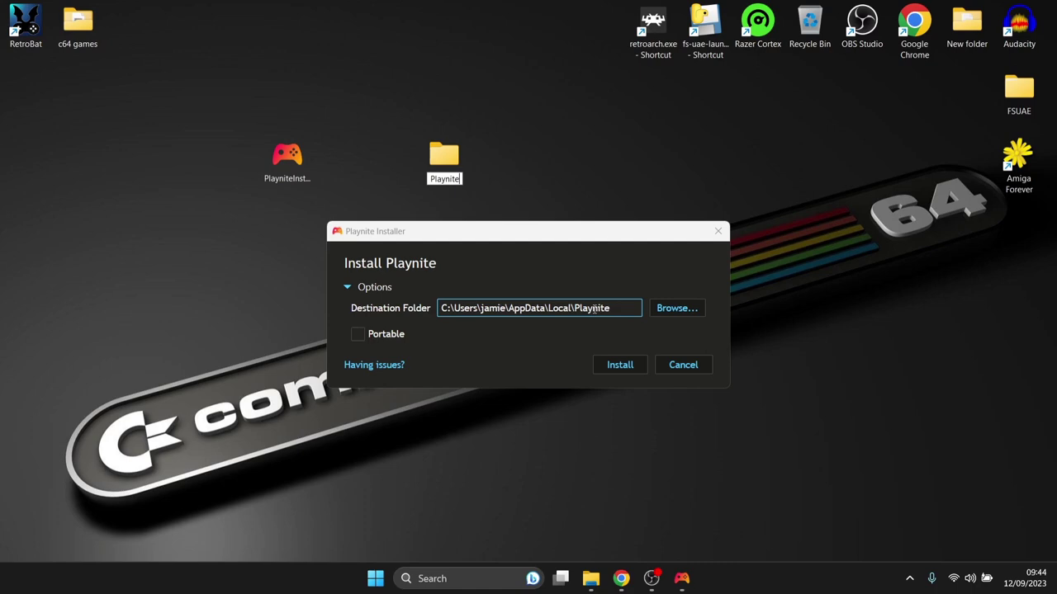
- Set the installer's destination to the Playnite folder on the desktop and install Playnite
{"action": "left_click", "coordinate": [689, 311]}
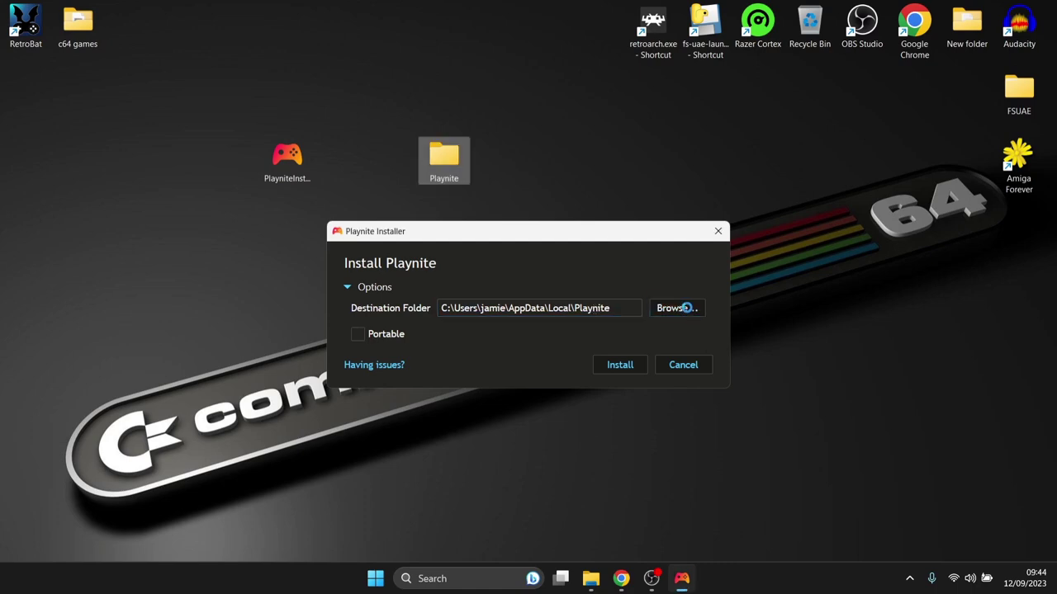
{"action": "left_click_drag", "start_coordinate": [532, 183], "coordinate": [699, 89]}
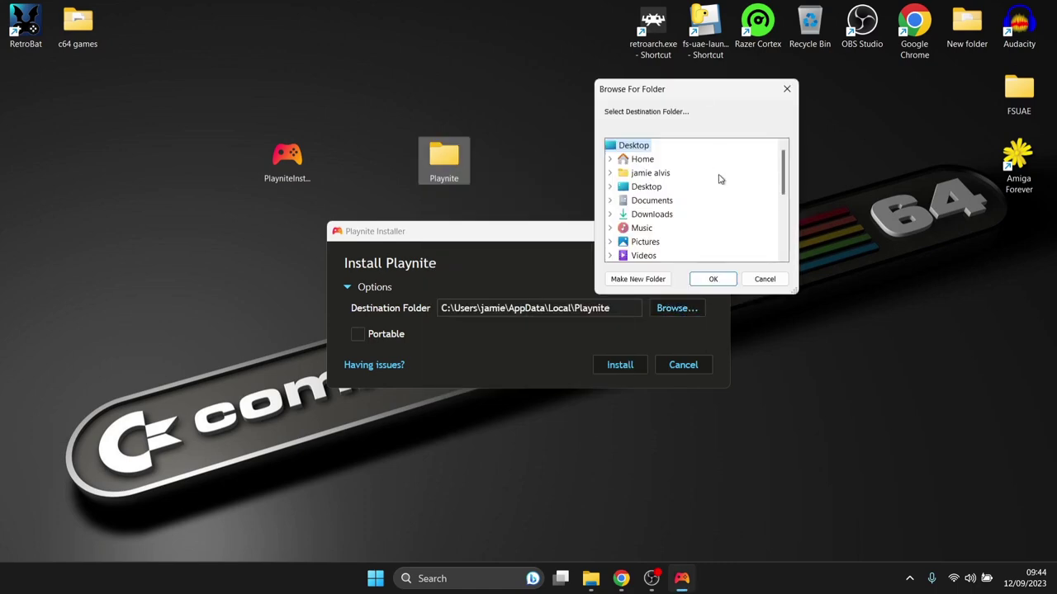
{"action": "double_click", "coordinate": [647, 188]}
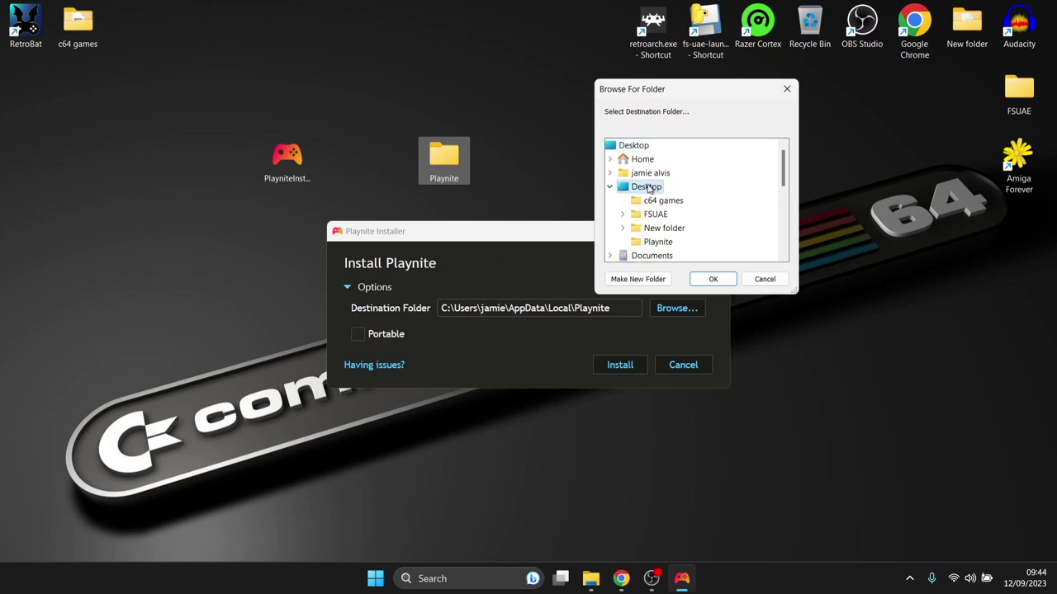
{"action": "left_click", "coordinate": [660, 241]}
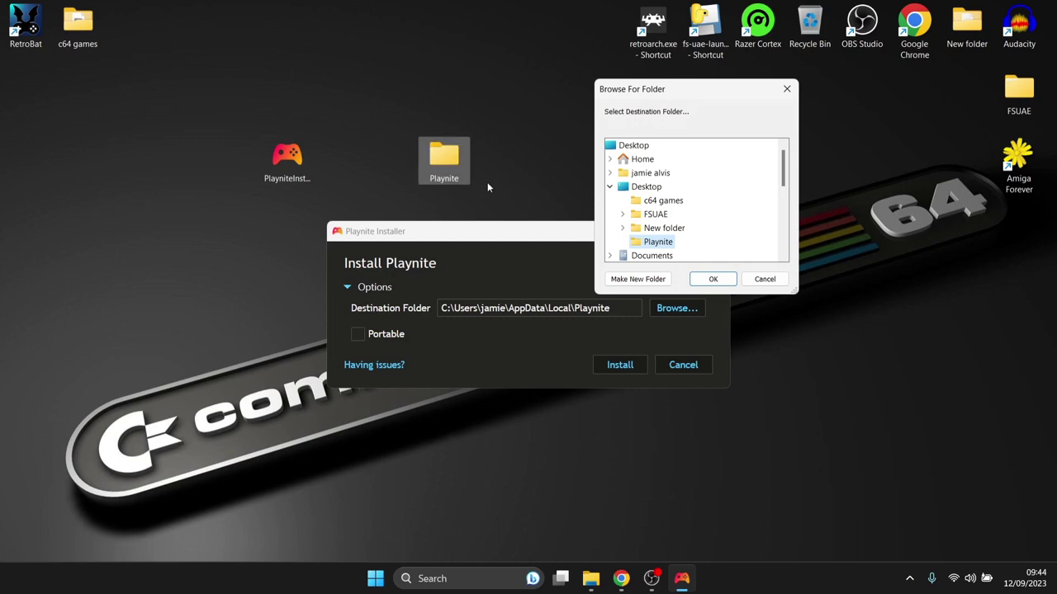
{"action": "left_click", "coordinate": [727, 280]}
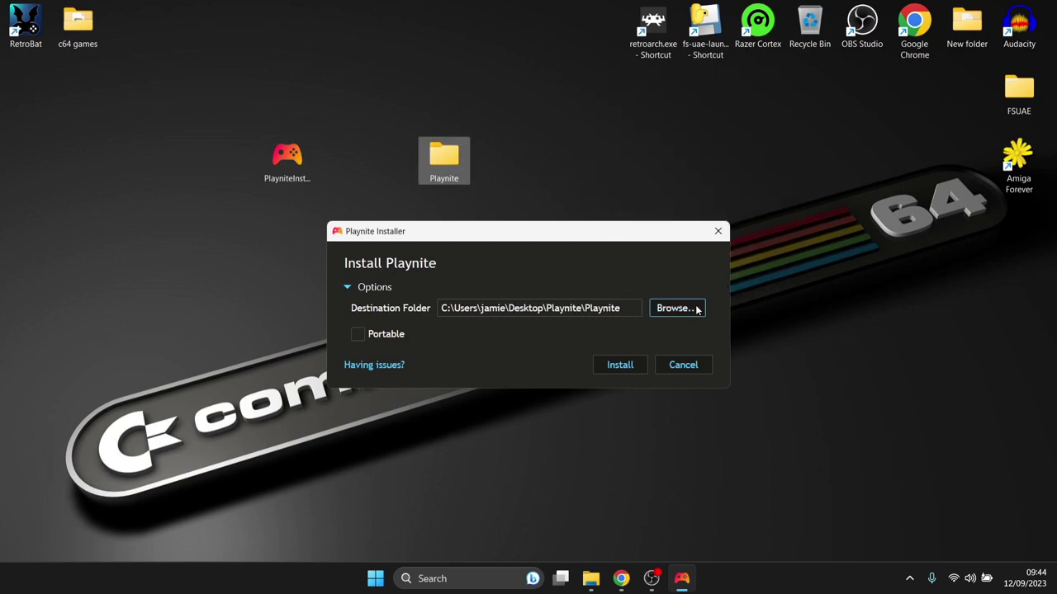
{"action": "left_click", "coordinate": [619, 366]}
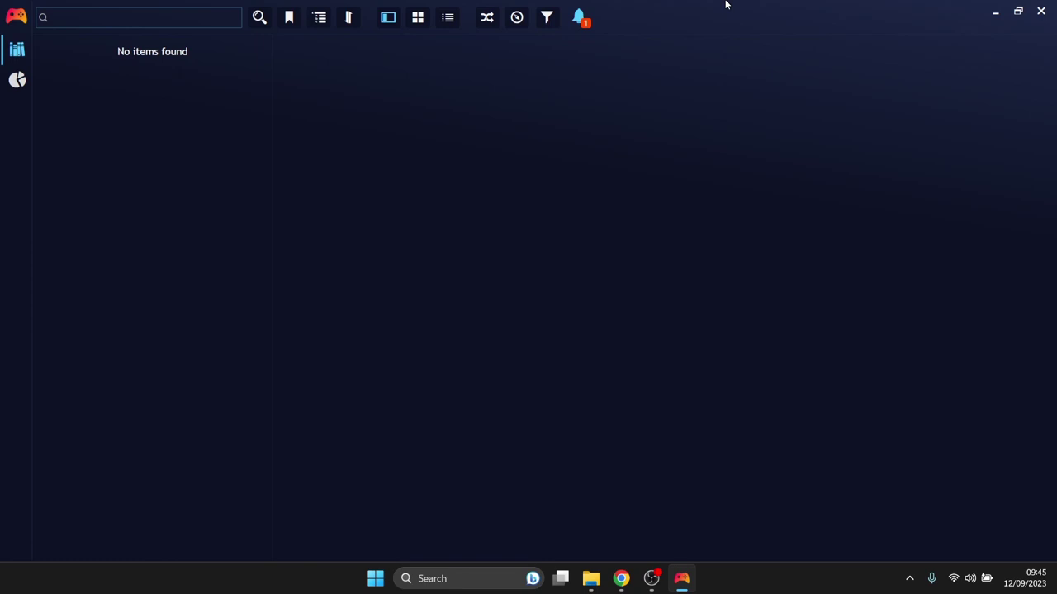
- Close Playnite and delete PlayniteInstaller.exe from the desktop
{"action": "left_click", "coordinate": [1041, 11]}
{"action": "left_click", "coordinate": [297, 162]}
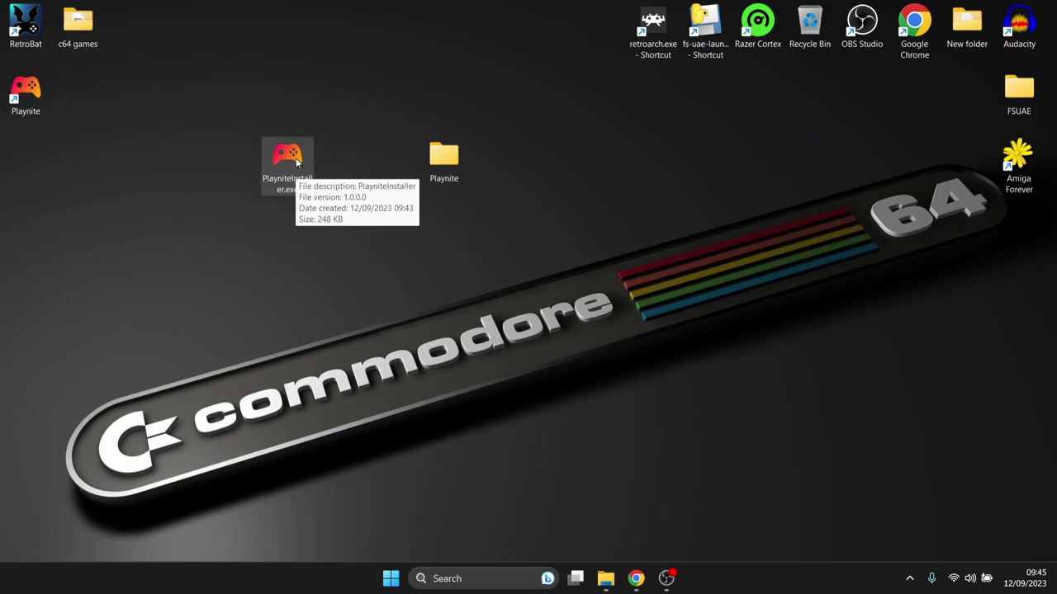
{"action": "right_click", "coordinate": [297, 162]}
{"action": "left_click", "coordinate": [452, 176]}
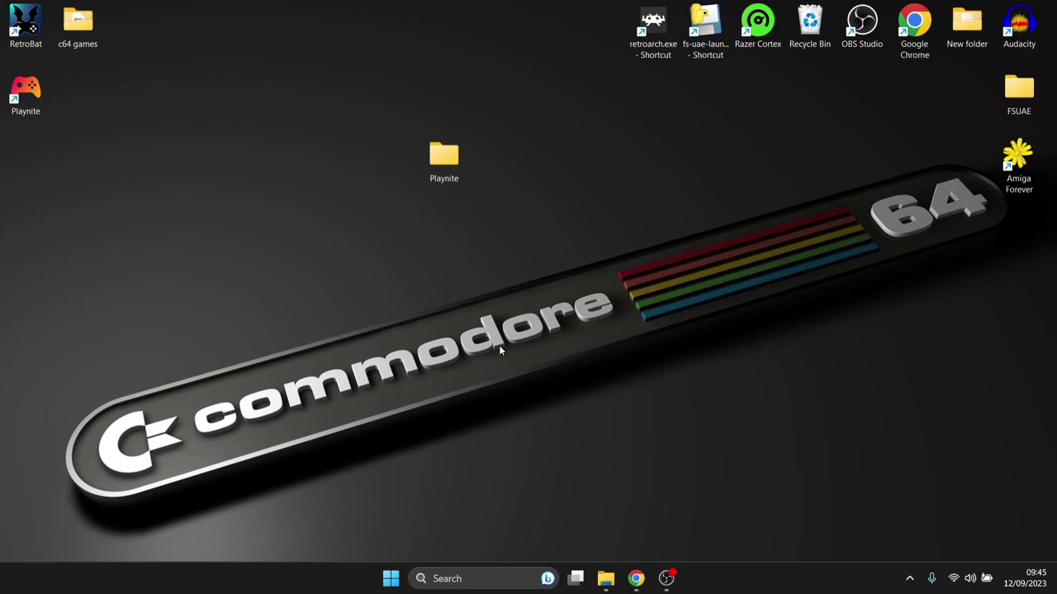
- Examine the installed program files in the inner Playnite folder on the desktop, and close the folder window
{"action": "double_click", "coordinate": [446, 158]}
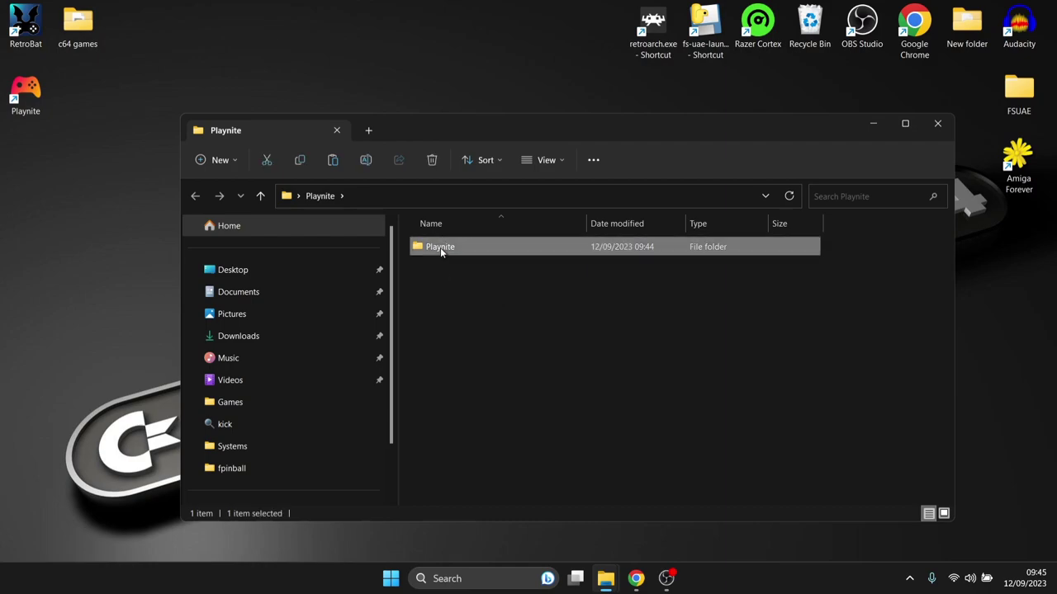
{"action": "double_click", "coordinate": [440, 248]}
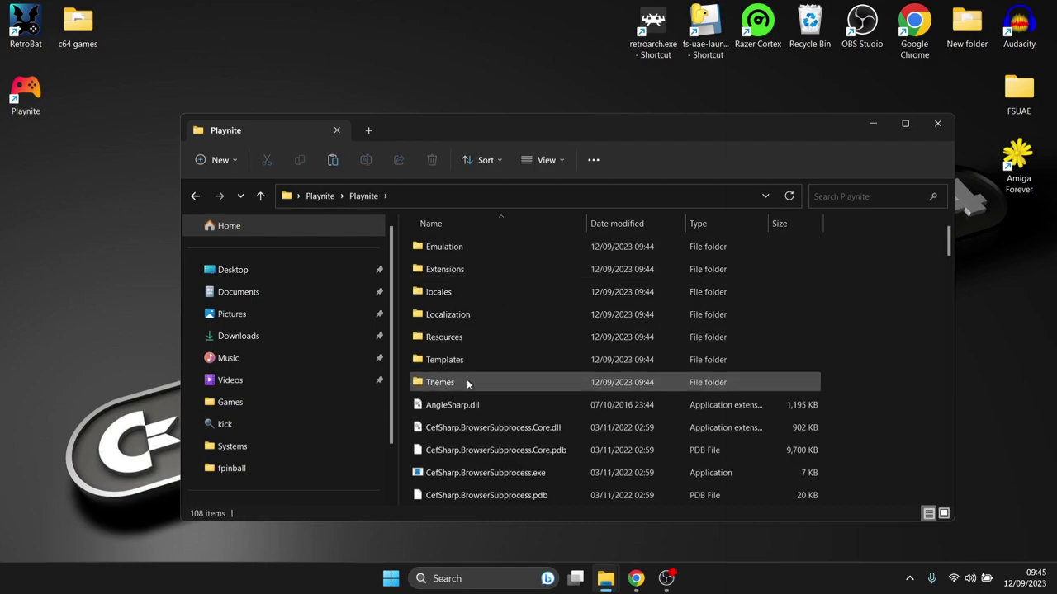
{"action": "left_click_drag", "start_coordinate": [947, 242], "coordinate": [948, 396]}
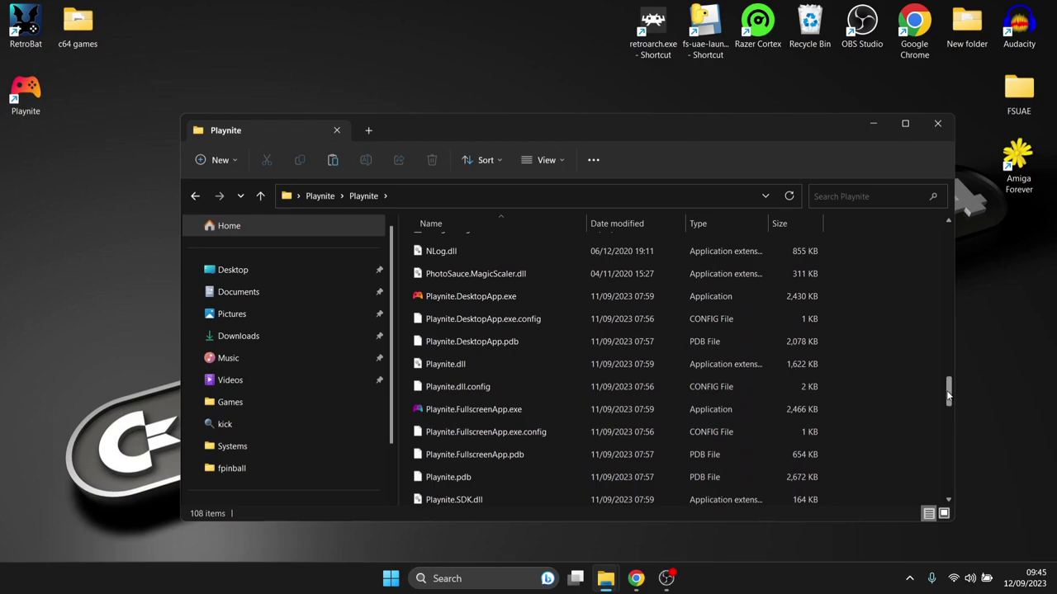
{"action": "left_click", "coordinate": [937, 122]}
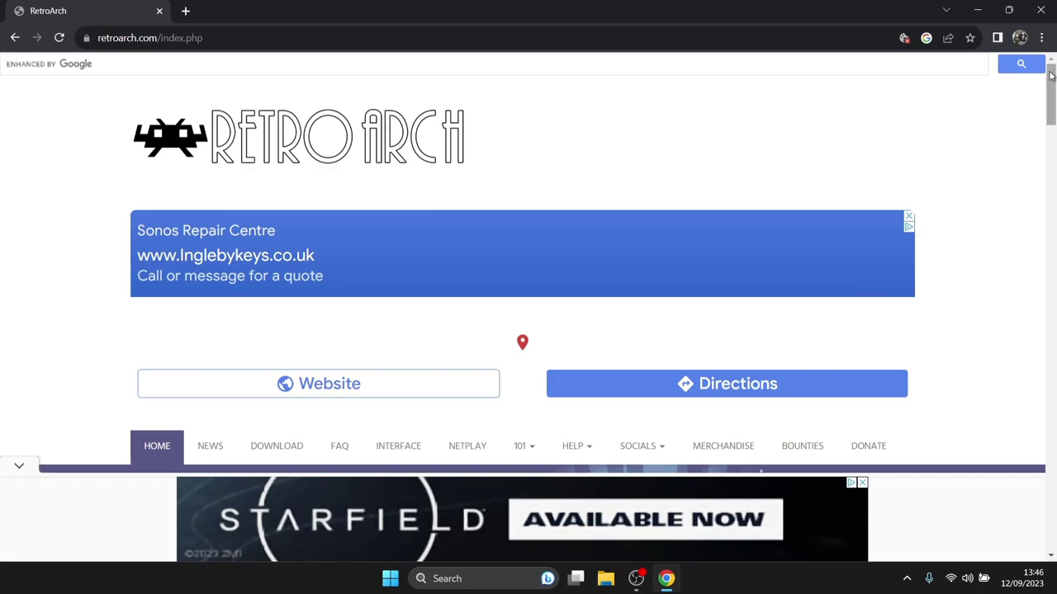
- Download the stable RetroArch build from the download page of retroarch.com and return to the desktop
{"action": "left_click_drag", "start_coordinate": [1051, 75], "coordinate": [1051, 101]}
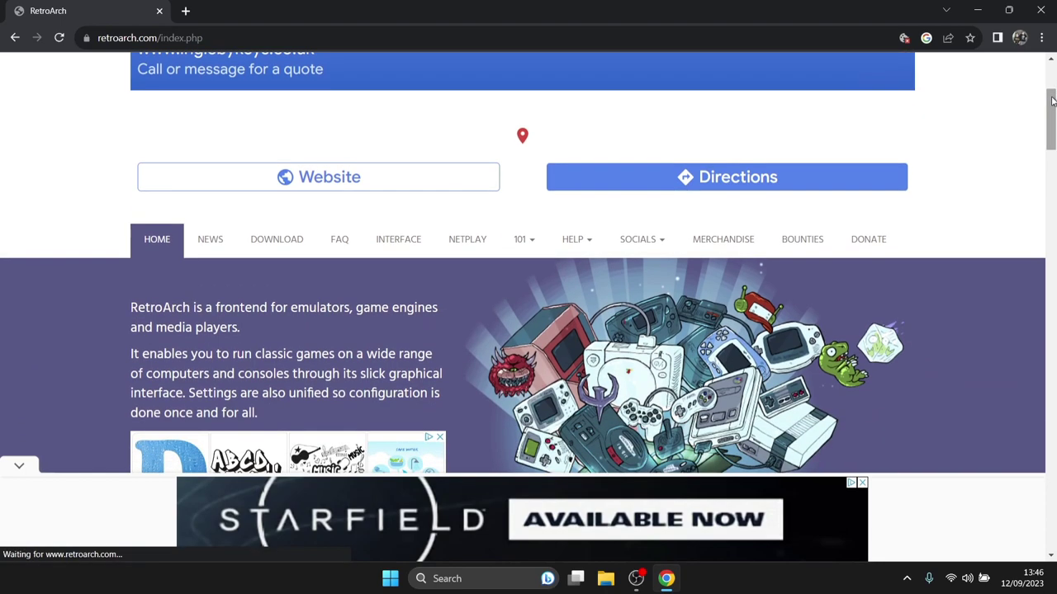
{"action": "left_click", "coordinate": [278, 243]}
{"action": "left_click_drag", "start_coordinate": [1051, 101], "coordinate": [1052, 156]}
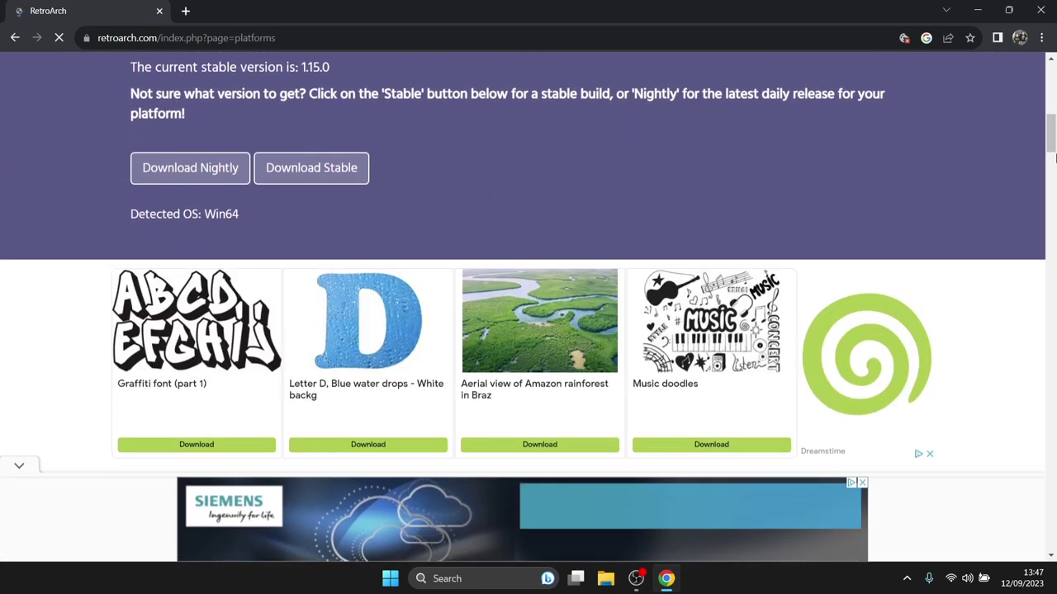
{"action": "left_click", "coordinate": [313, 170]}
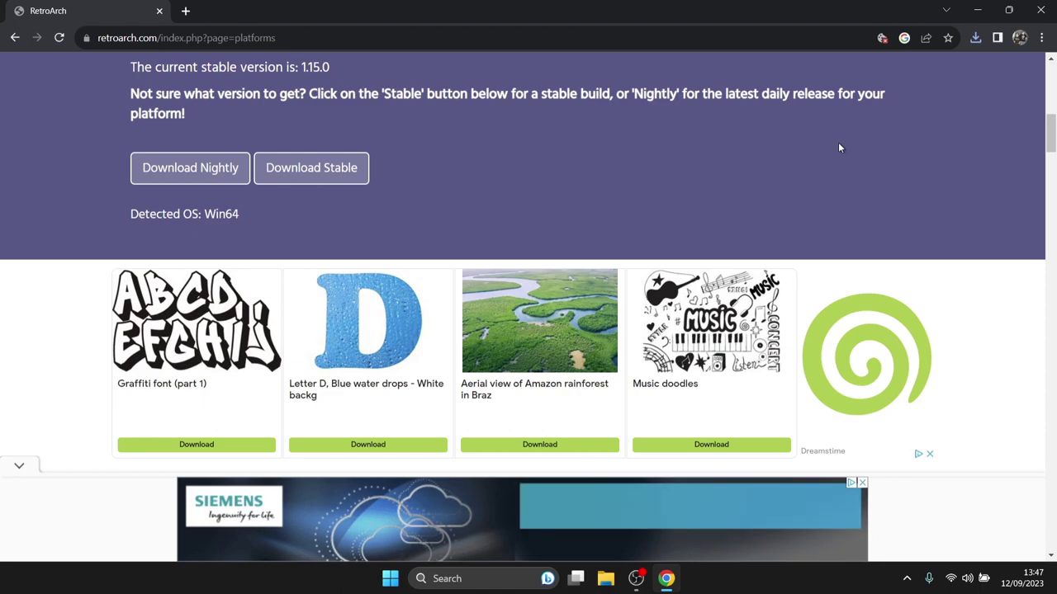
{"action": "left_click", "coordinate": [978, 10]}
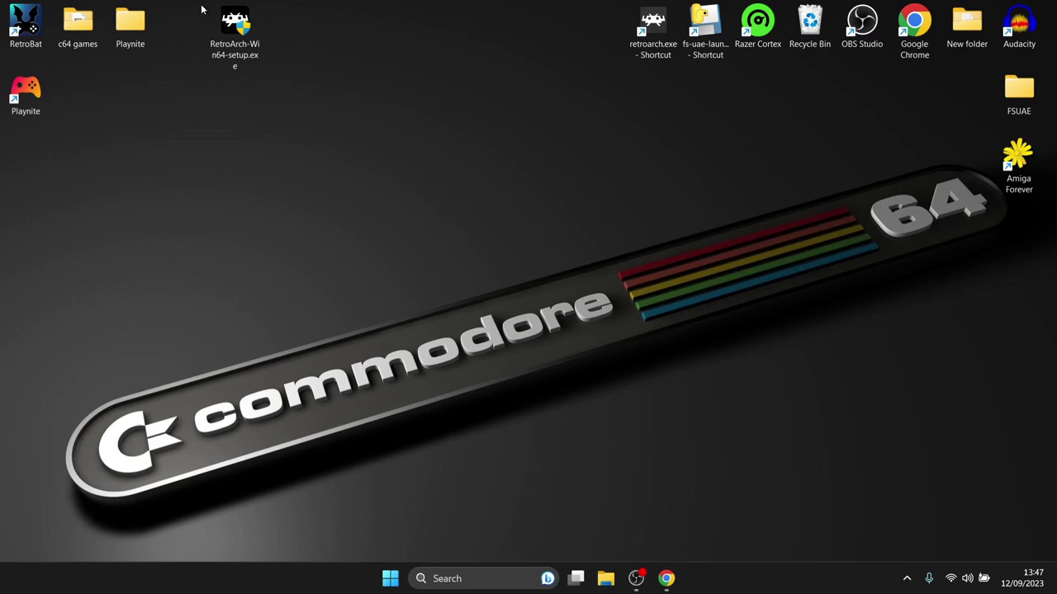
- Launch RetroArch-Win64-setup.exe and advance the setup wizard to the install location page
{"action": "double_click", "coordinate": [234, 24]}
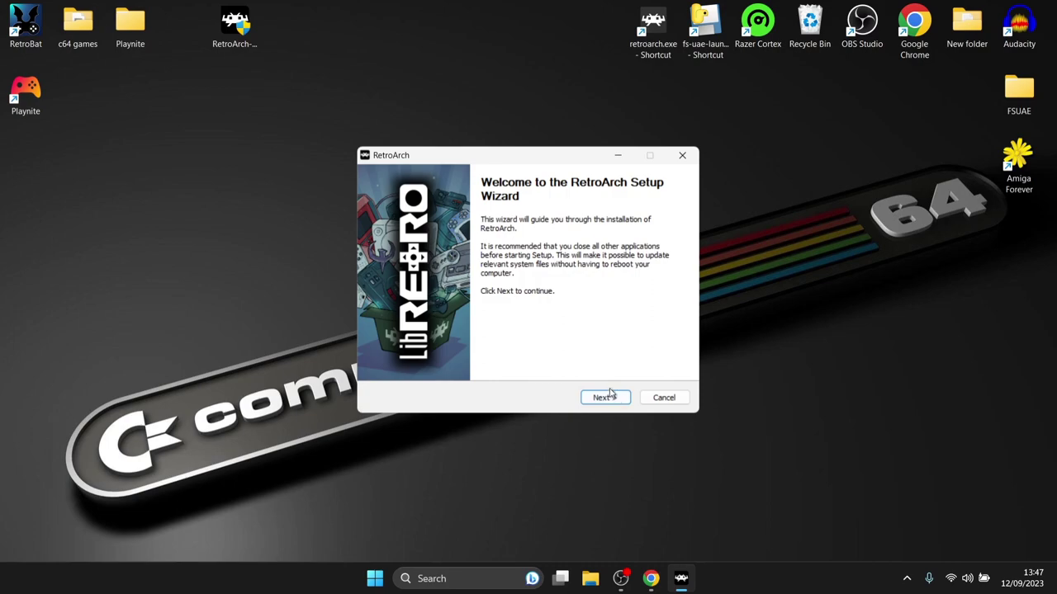
{"action": "left_click", "coordinate": [611, 395]}
{"action": "left_click", "coordinate": [614, 399]}
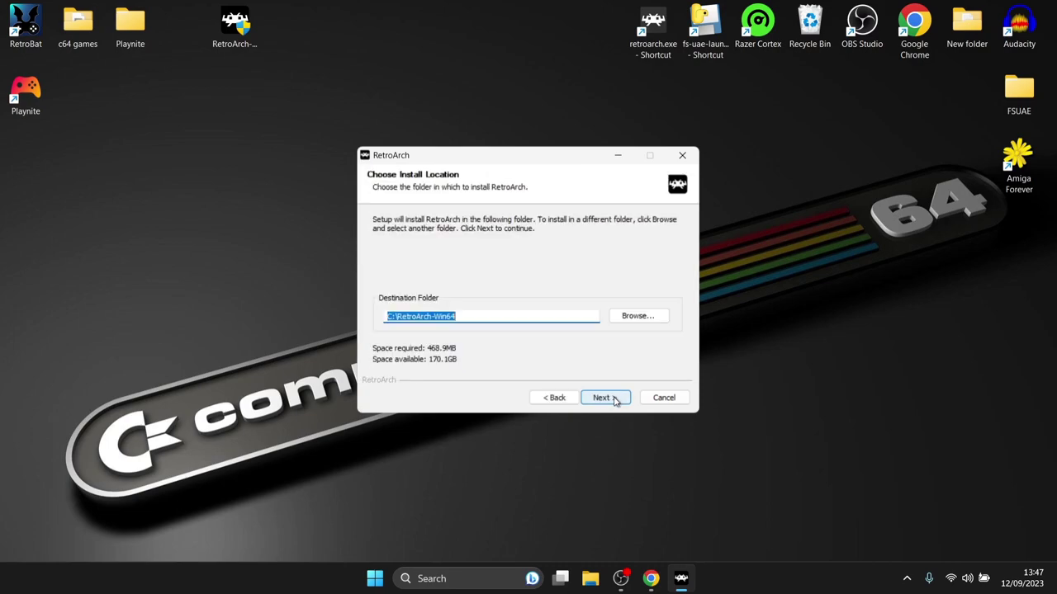
- Create a new desktop folder named Retroarch
{"action": "left_click", "coordinate": [192, 265]}
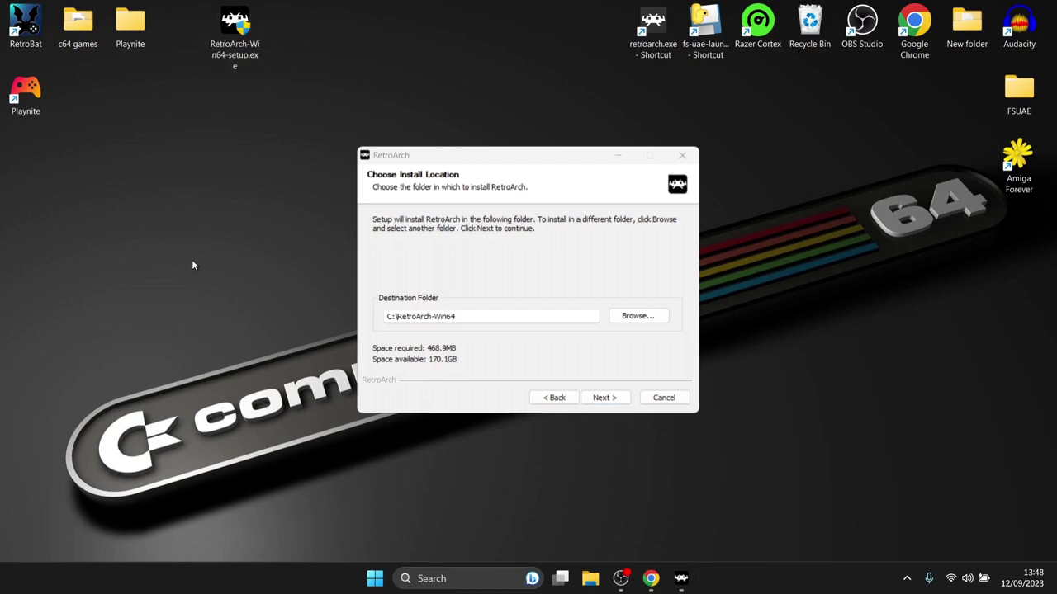
{"action": "right_click", "coordinate": [192, 265]}
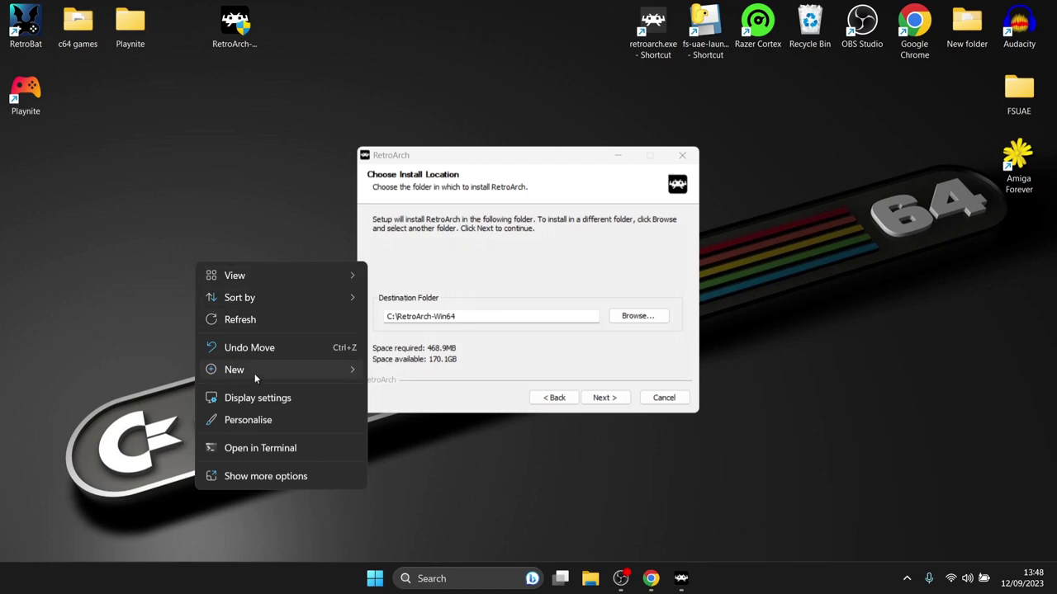
{"action": "mouse_move", "coordinate": [255, 372]}
{"action": "left_click", "coordinate": [416, 378]}
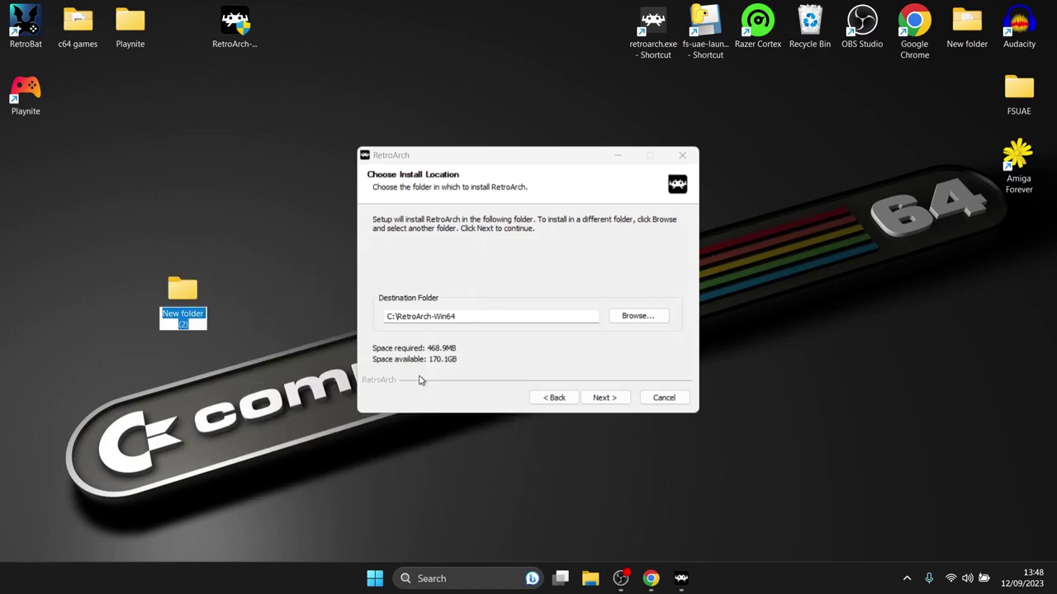
{"action": "type", "text": "Retroaech"}
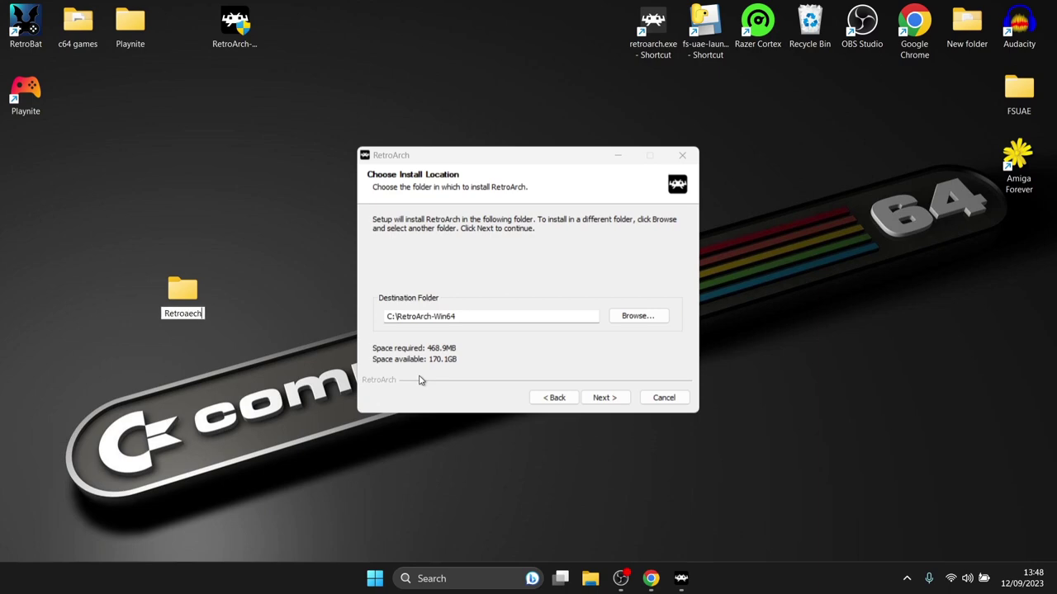
{"action": "key", "text": "BackSpace"}
{"action": "type", "text": "rch"}
{"action": "key", "text": "Return"}
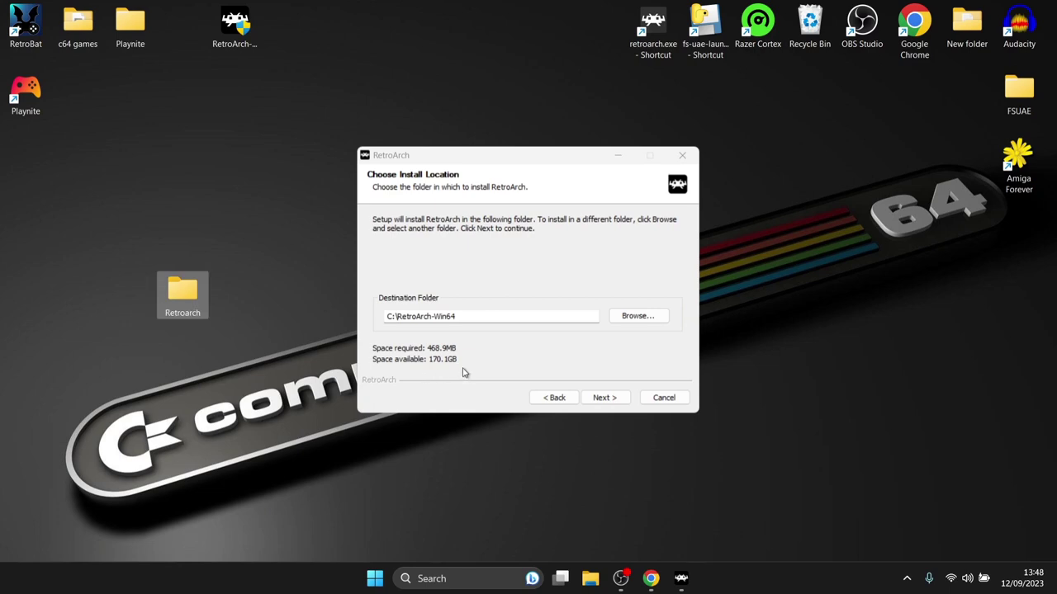
- Set the install destination to the Retroarch folder on the desktop and install RetroArch with the default components and Start Menu folder
{"action": "left_click", "coordinate": [643, 320]}
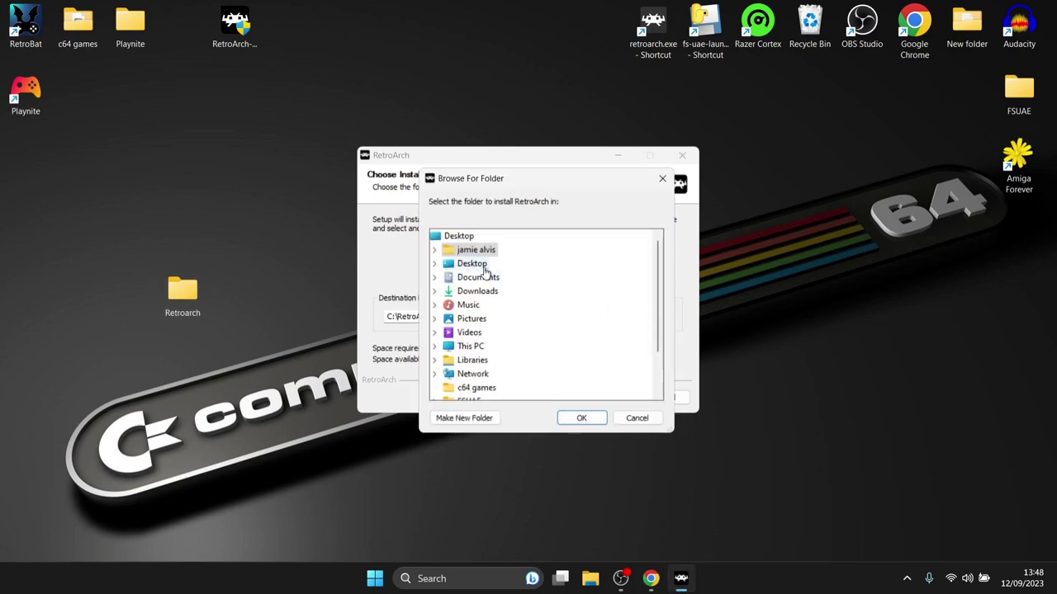
{"action": "left_click", "coordinate": [484, 265]}
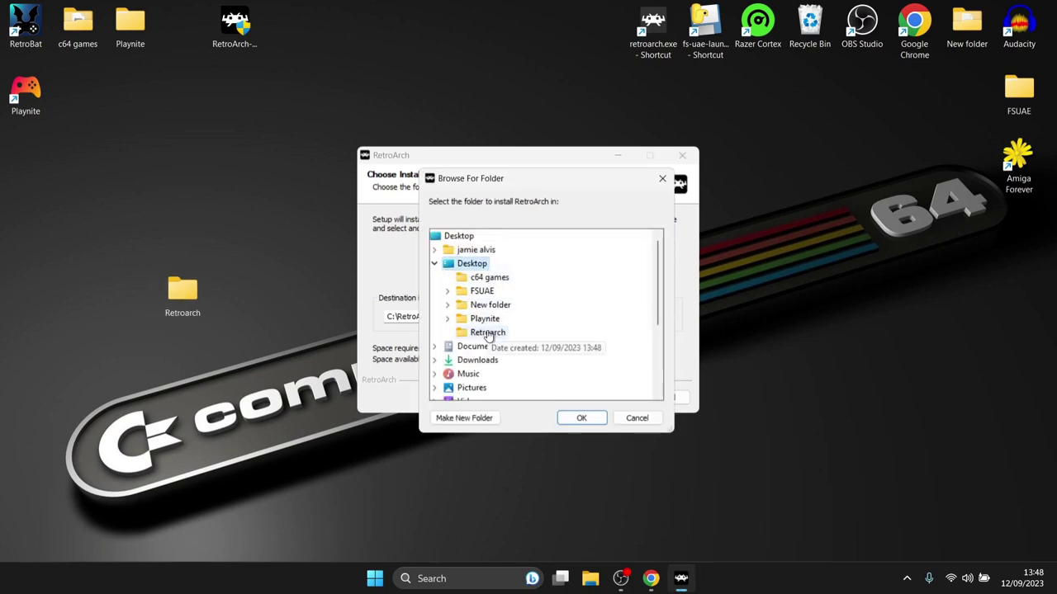
{"action": "left_click", "coordinate": [488, 332]}
{"action": "left_click", "coordinate": [581, 417]}
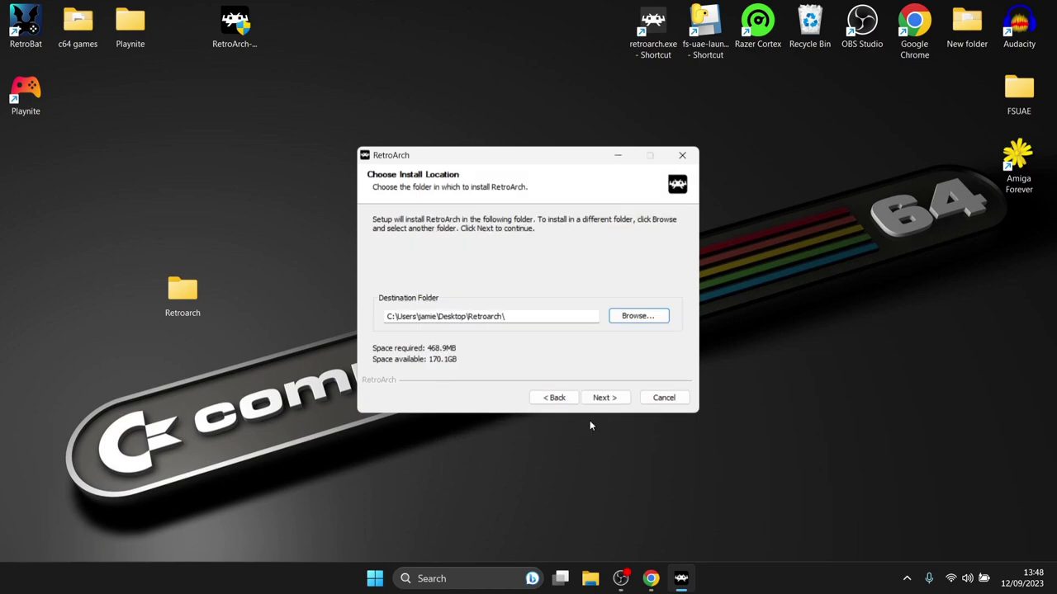
{"action": "left_click", "coordinate": [604, 399]}
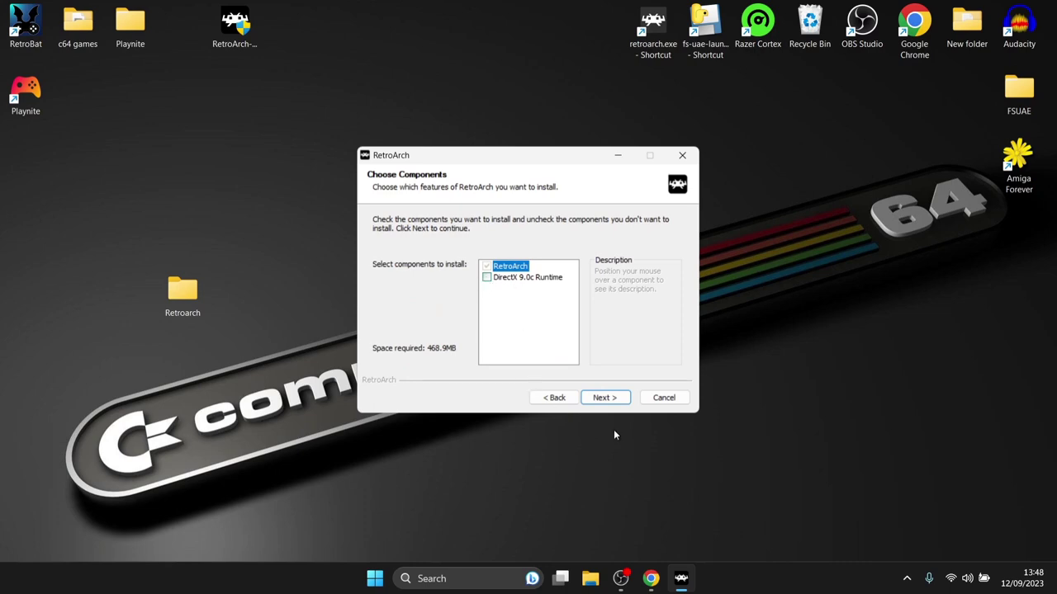
{"action": "left_click", "coordinate": [617, 399]}
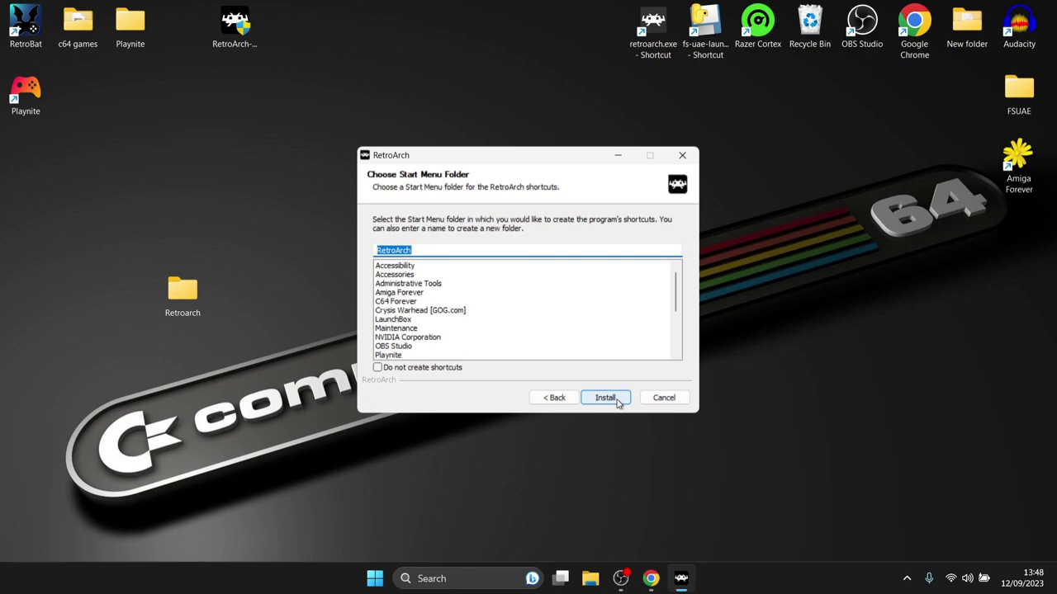
{"action": "left_click", "coordinate": [617, 400]}
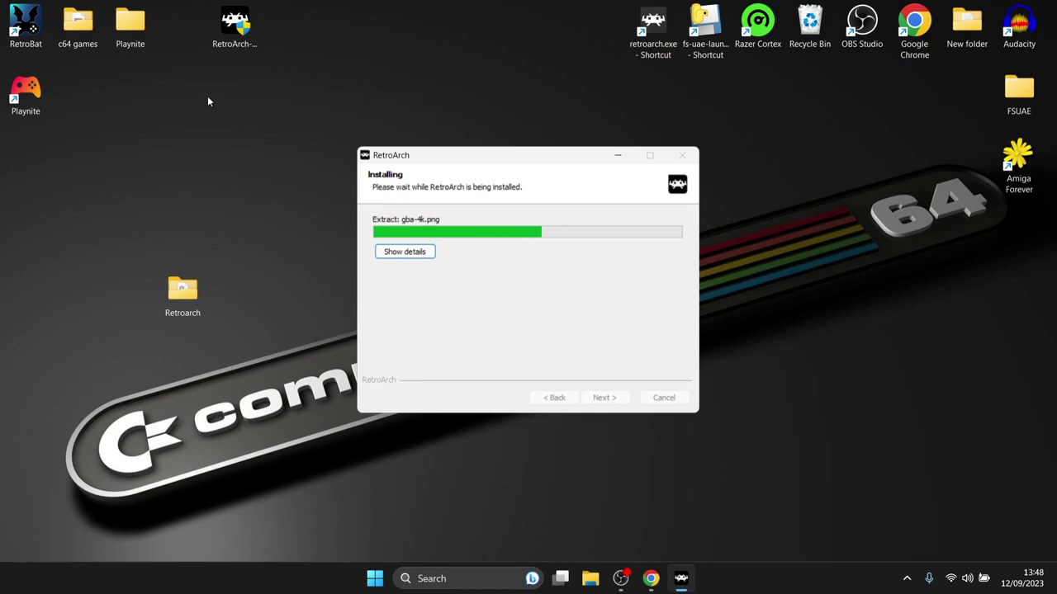
- Examine the tape, program, disk and cartridge game files in the c64 games desktop folder, and close the folder window
{"action": "double_click", "coordinate": [73, 26]}
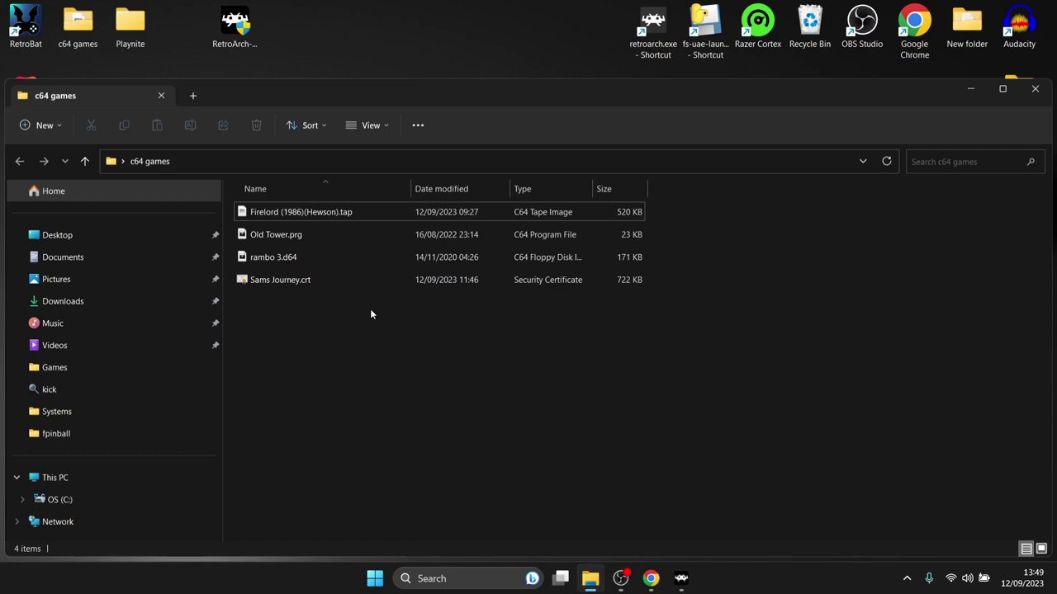
{"action": "left_click", "coordinate": [415, 213]}
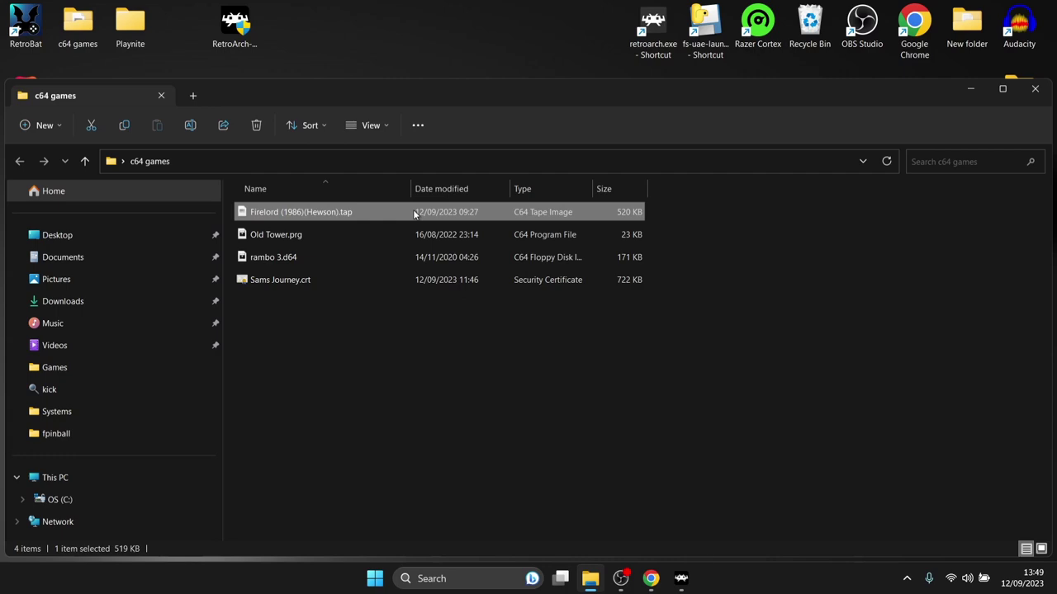
{"action": "left_click", "coordinate": [328, 235]}
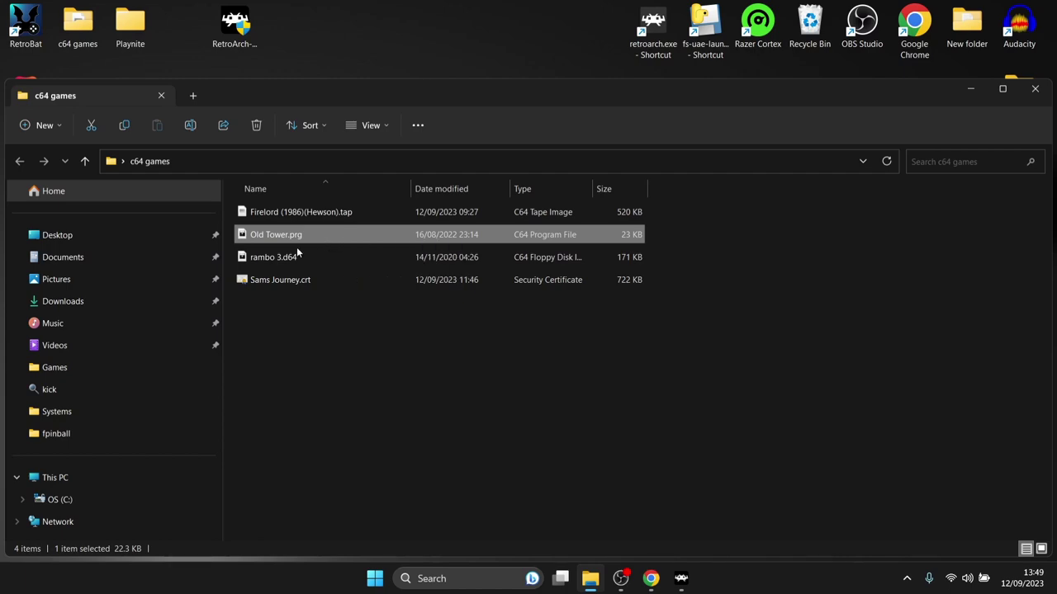
{"action": "left_click", "coordinate": [331, 261]}
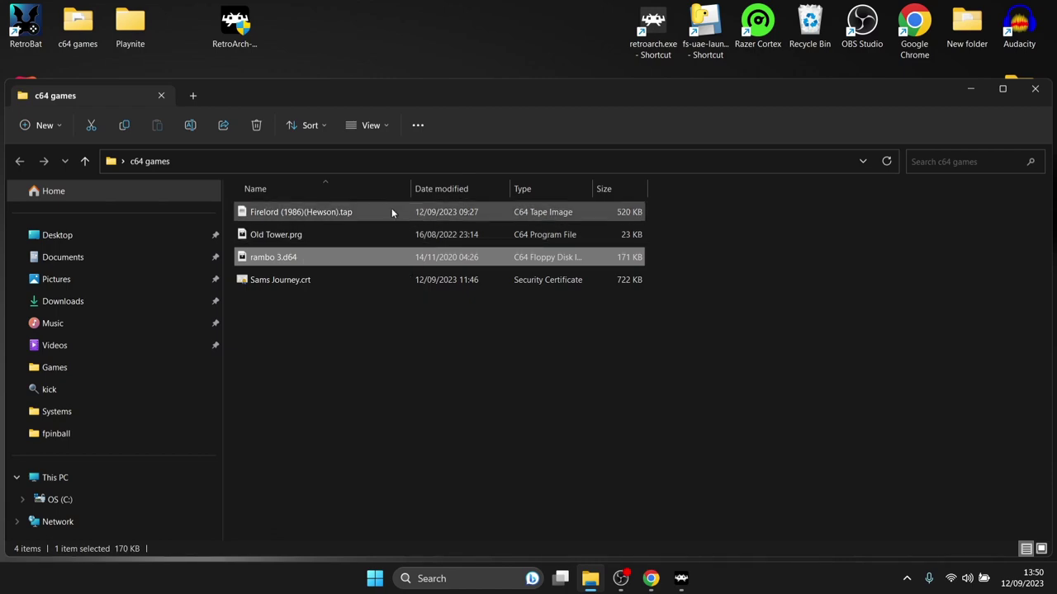
{"action": "left_click", "coordinate": [344, 280]}
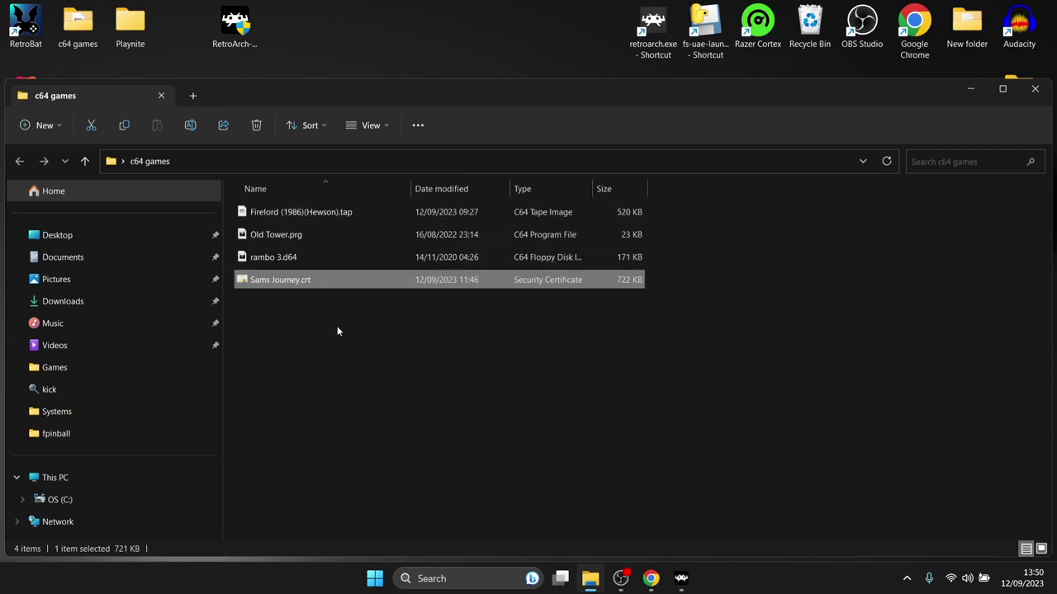
{"action": "left_click_drag", "start_coordinate": [337, 327], "coordinate": [330, 169]}
{"action": "left_click", "coordinate": [364, 360]}
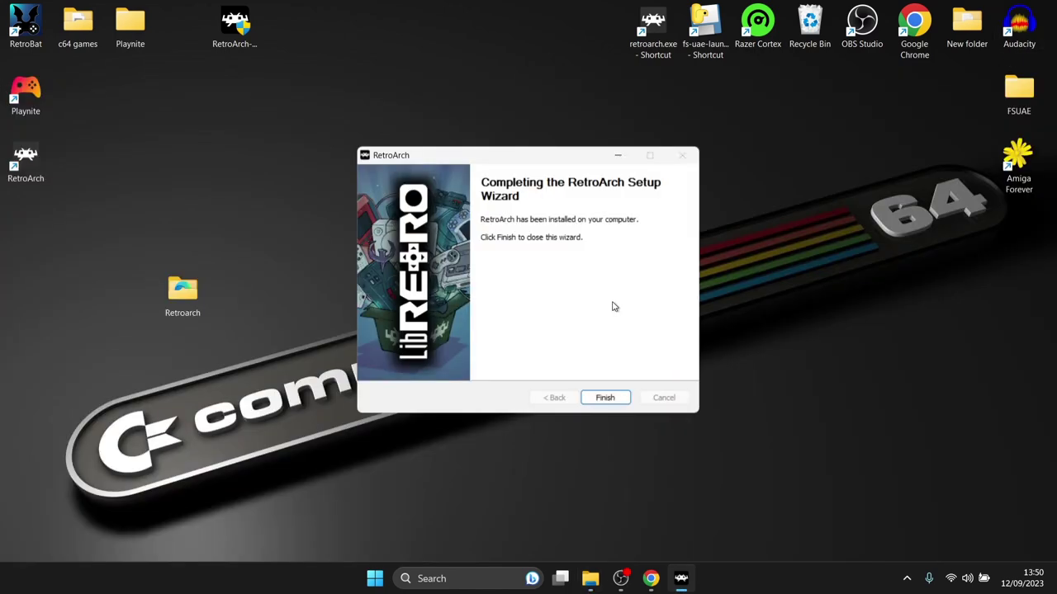
- Tidy up after the finished setup by deleting the RetroArch installer and moving the Retroarch folder beside the Playnite folder on the desktop
{"action": "left_click", "coordinate": [603, 398]}
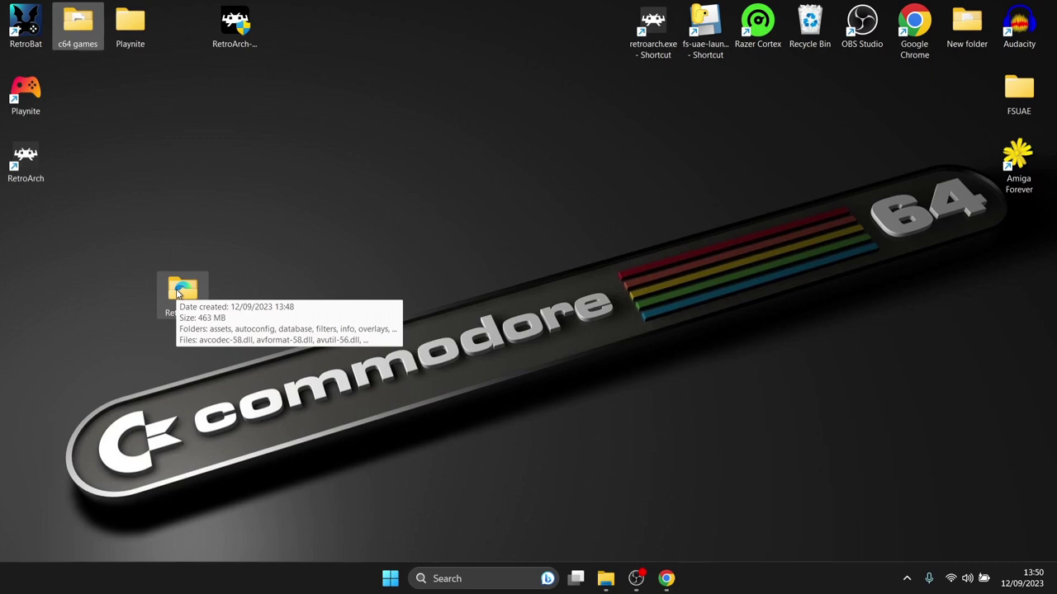
{"action": "left_click", "coordinate": [237, 26]}
{"action": "right_click", "coordinate": [237, 27]}
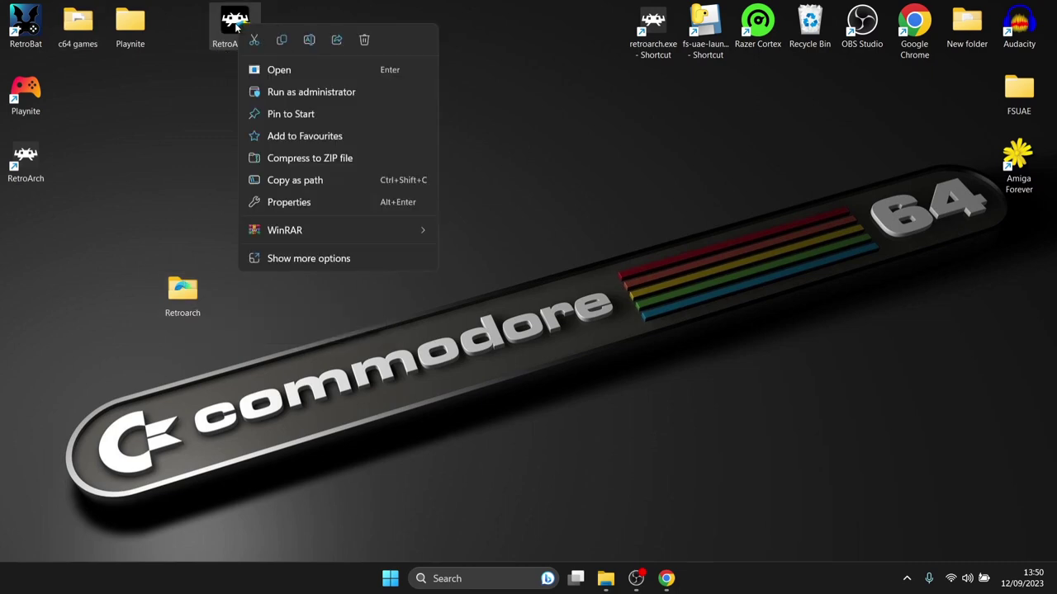
{"action": "left_click", "coordinate": [361, 42]}
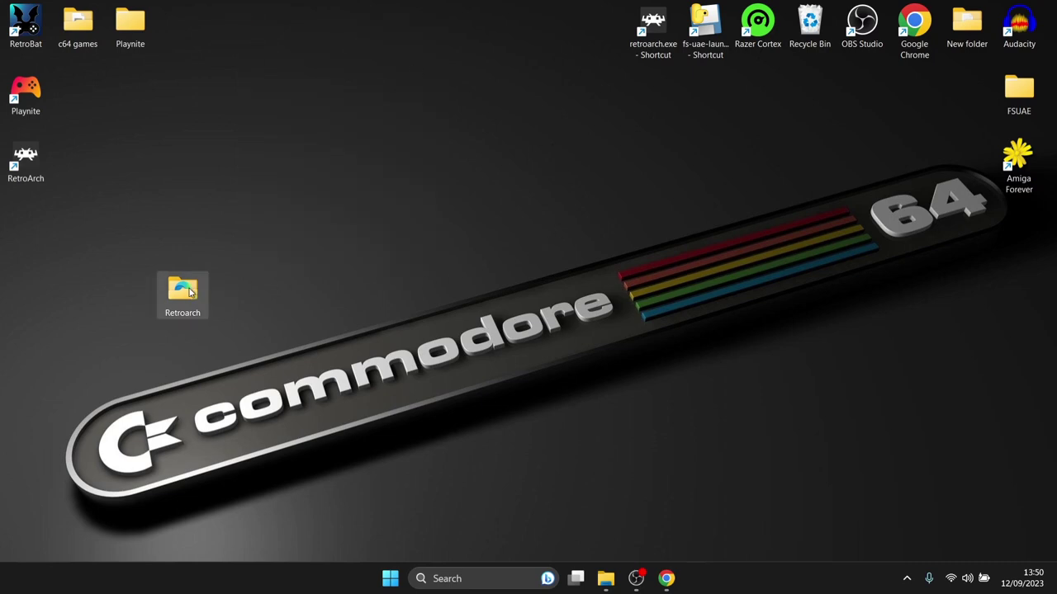
{"action": "left_click_drag", "start_coordinate": [190, 290], "coordinate": [185, 32]}
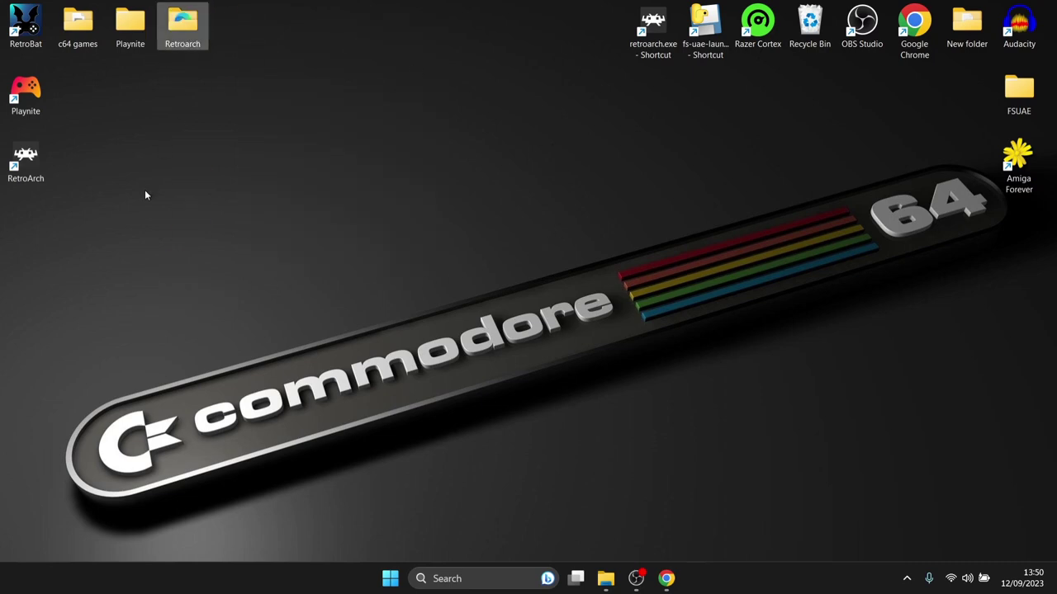
- Launch RetroArch from the desktop and maximize its window
{"action": "double_click", "coordinate": [25, 157]}
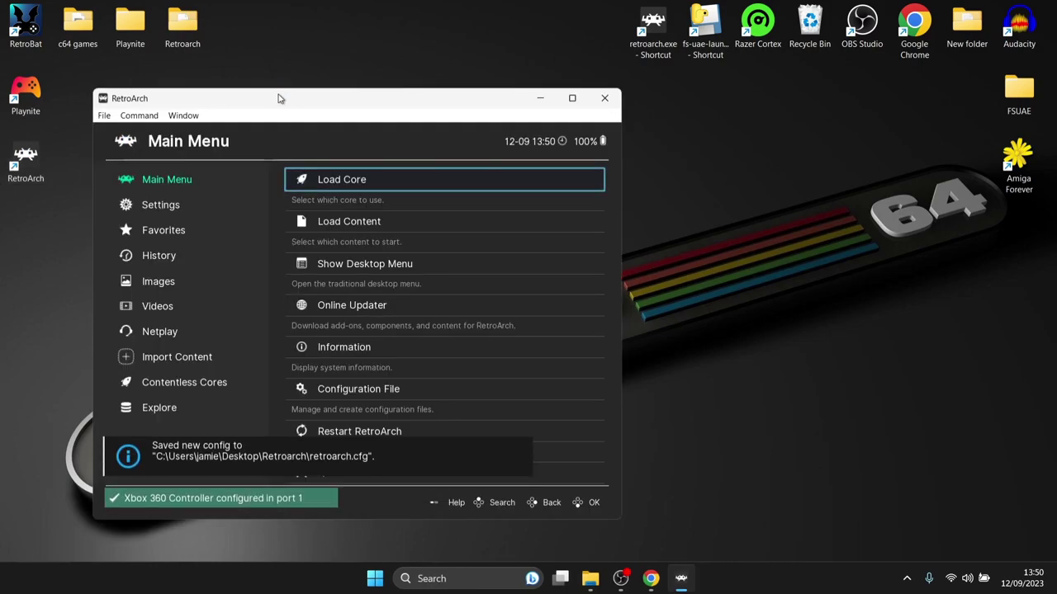
{"action": "double_click", "coordinate": [278, 98]}
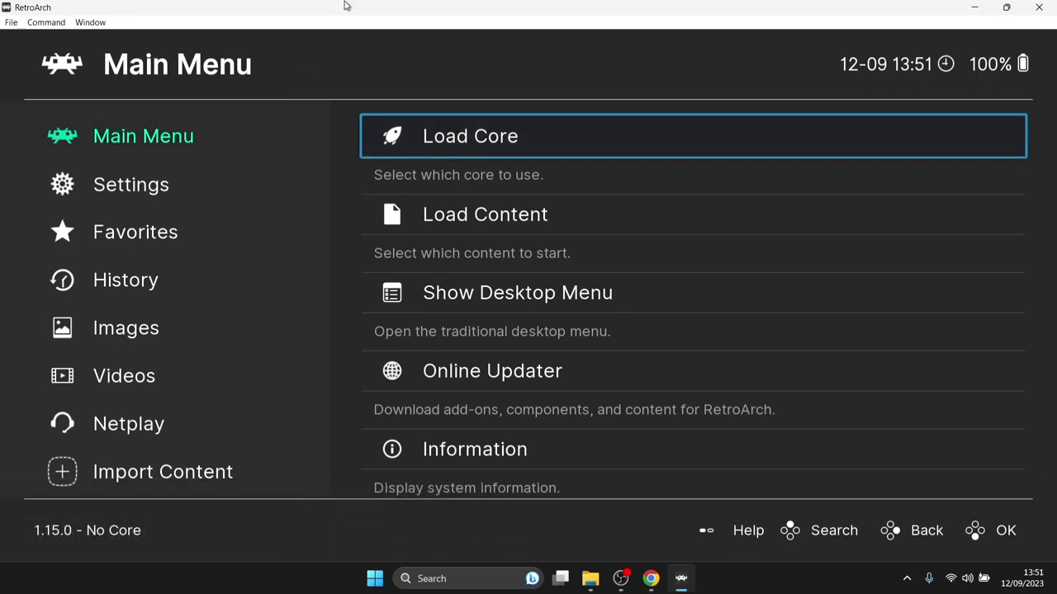
{"action": "key", "text": "Down"}
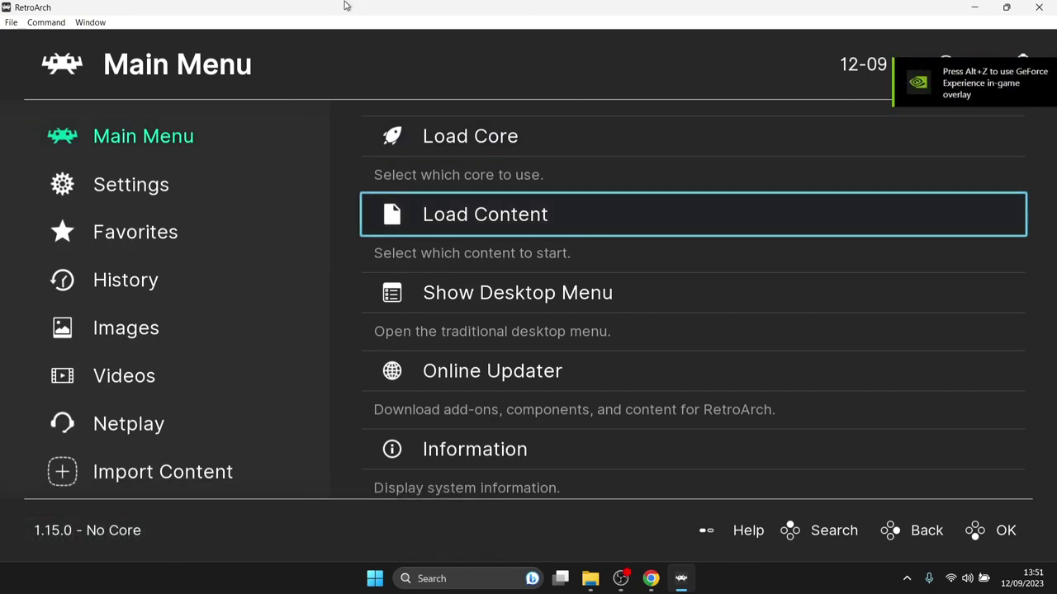
{"action": "key", "text": "Up"}
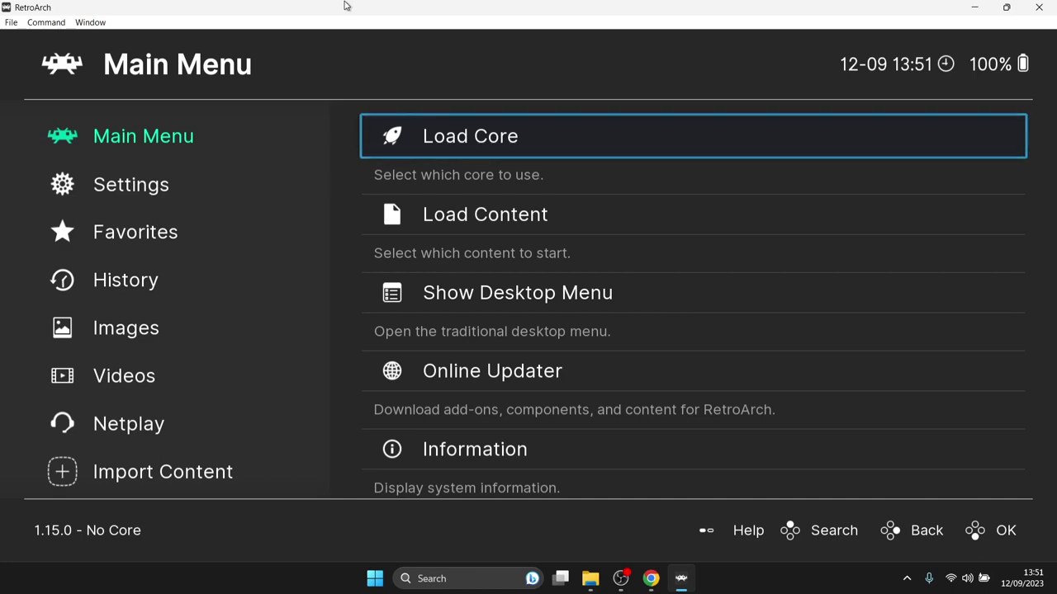
- Open the Core Downloader in RetroArch's Online Updater
{"action": "key", "text": "Down"}
{"action": "key", "text": "Down"}
{"action": "key", "text": "Down"}
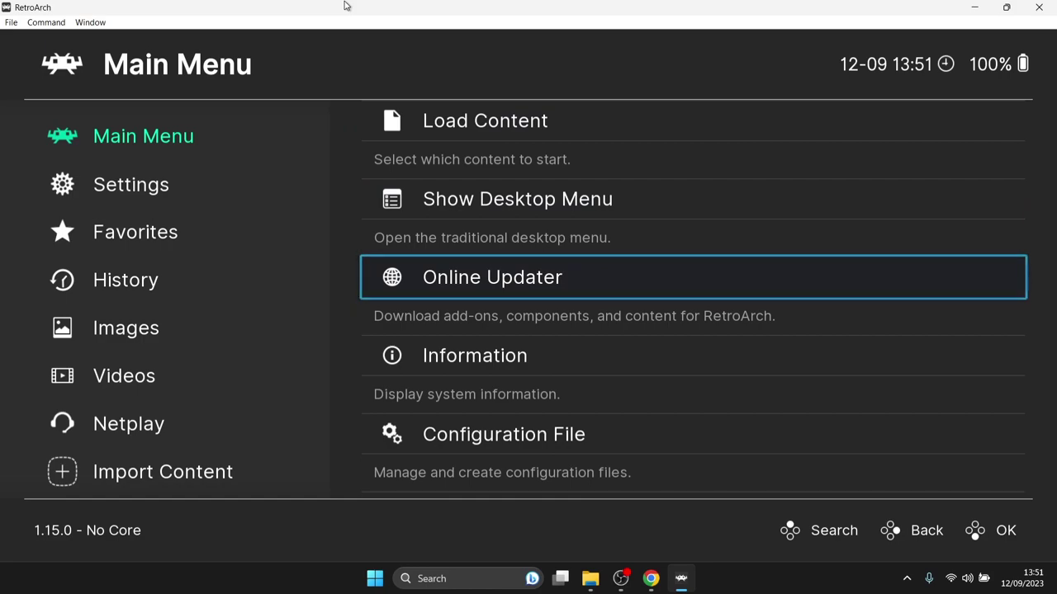
{"action": "key", "text": "Return"}
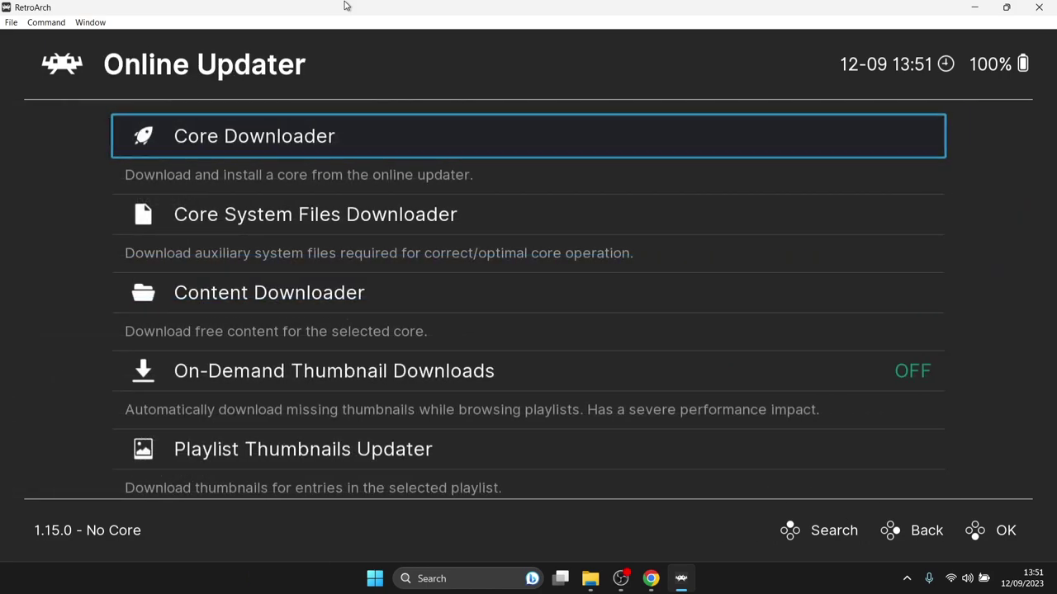
{"action": "key", "text": "Return"}
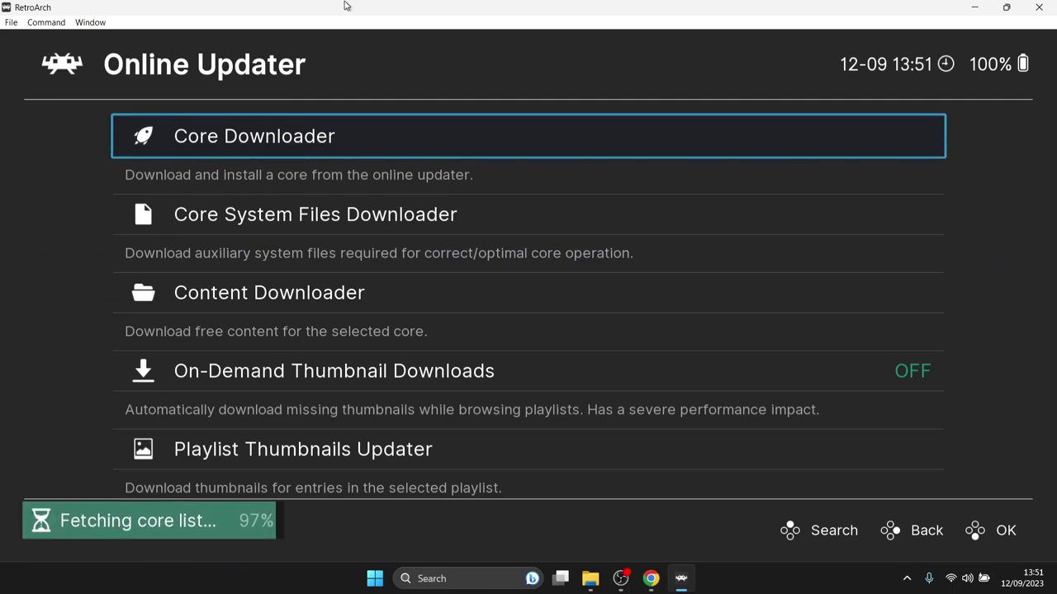
- Find the Commodore - C64 (VICE x64, fast) core in the downloadable cores and install it
{"action": "key", "text": "Down"}
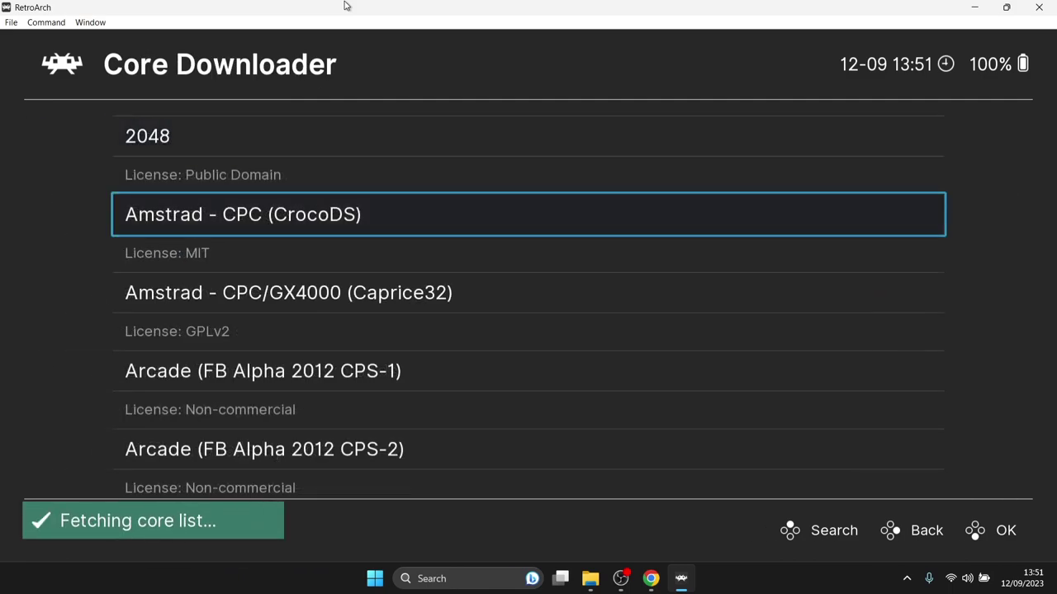
{"action": "key", "text": "Down"}
{"action": "key", "text": "Down"}
{"action": "key", "text": "Down"}
{"action": "key", "text": "Down"}
{"action": "key", "text": "Down"}
{"action": "key", "text": "Down"}
{"action": "key", "text": "Down"}
{"action": "key", "text": "Down"}
{"action": "key", "text": "Down"}
{"action": "key", "text": "Down"}
{"action": "key", "text": "Down"}
{"action": "key", "text": "Down"}
{"action": "key", "text": "Down"}
{"action": "key", "text": "Down"}
{"action": "key", "text": "Down"}
{"action": "key", "text": "Down"}
{"action": "key", "text": "Down"}
{"action": "key", "text": "Down"}
{"action": "key", "text": "Down"}
{"action": "key", "text": "Down"}
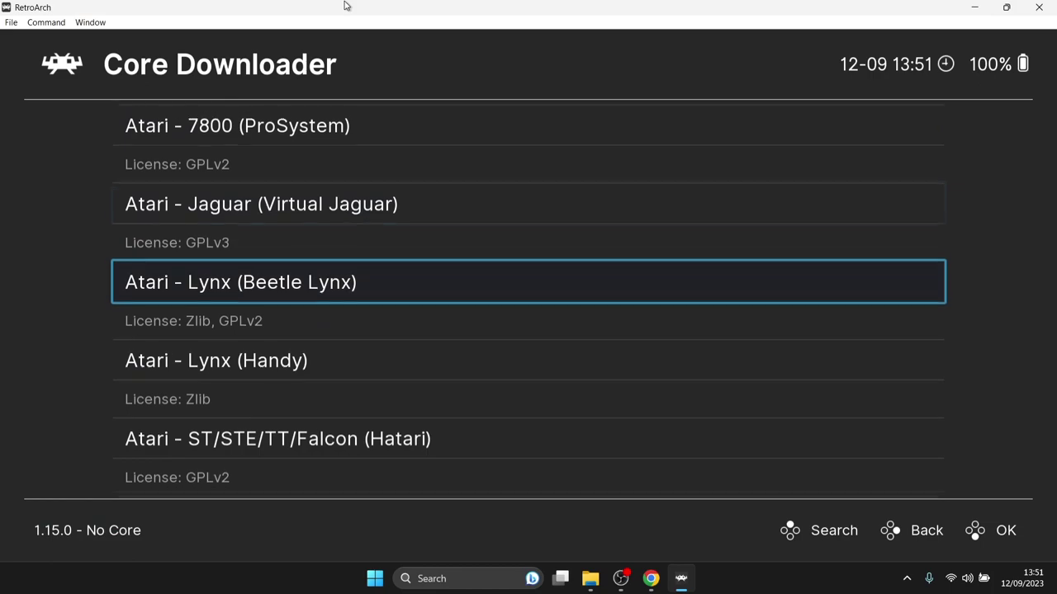
{"action": "key", "text": "Down"}
{"action": "key", "text": "Down"}
{"action": "key", "text": "Down"}
{"action": "key", "text": "Down"}
{"action": "key", "text": "Down"}
{"action": "key", "text": "Down"}
{"action": "key", "text": "Down"}
{"action": "key", "text": "Down"}
{"action": "key", "text": "Down"}
{"action": "key", "text": "Down"}
{"action": "key", "text": "Down"}
{"action": "key", "text": "Down"}
{"action": "key", "text": "Down"}
{"action": "key", "text": "Down"}
{"action": "key", "text": "Down"}
{"action": "key", "text": "Down"}
{"action": "key", "text": "Down"}
{"action": "key", "text": "Down"}
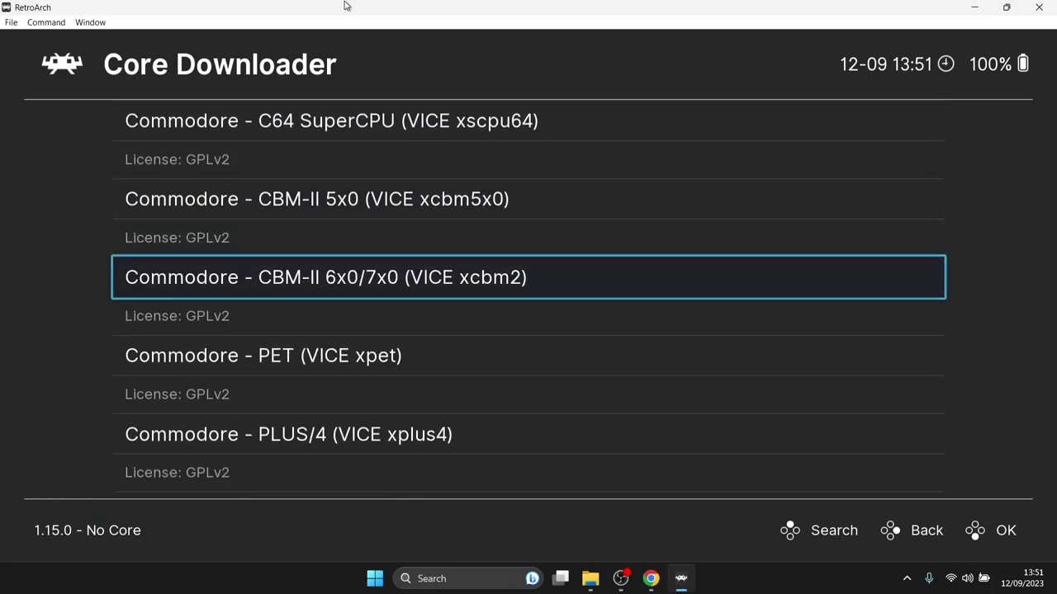
{"action": "key", "text": "Up"}
{"action": "key", "text": "Up"}
{"action": "key", "text": "Up"}
{"action": "key", "text": "Up"}
{"action": "key", "text": "Up"}
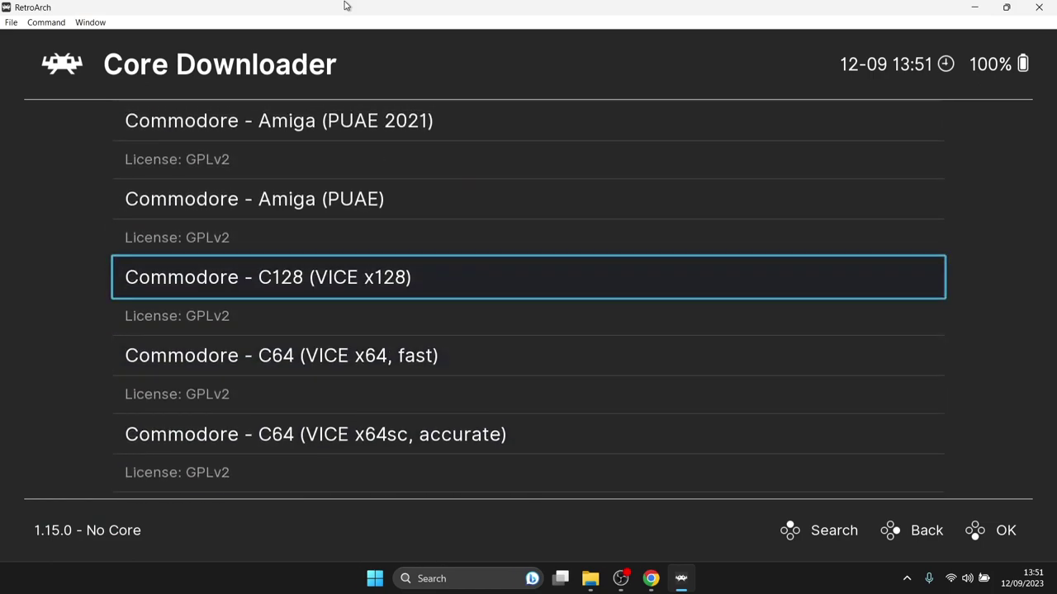
{"action": "key", "text": "Up"}
{"action": "key", "text": "Down"}
{"action": "key", "text": "Down"}
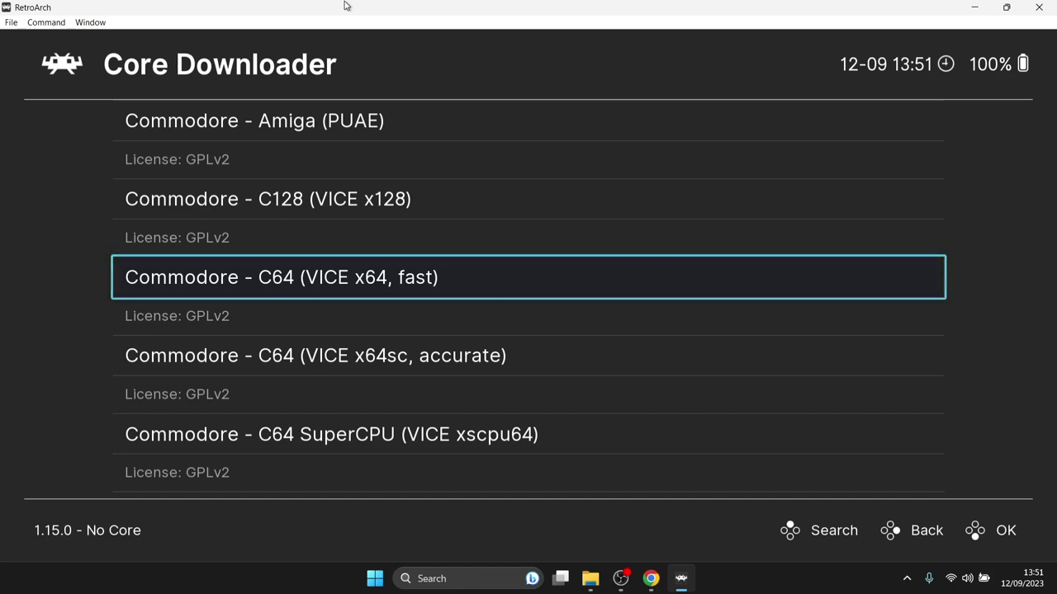
{"action": "key", "text": "Down"}
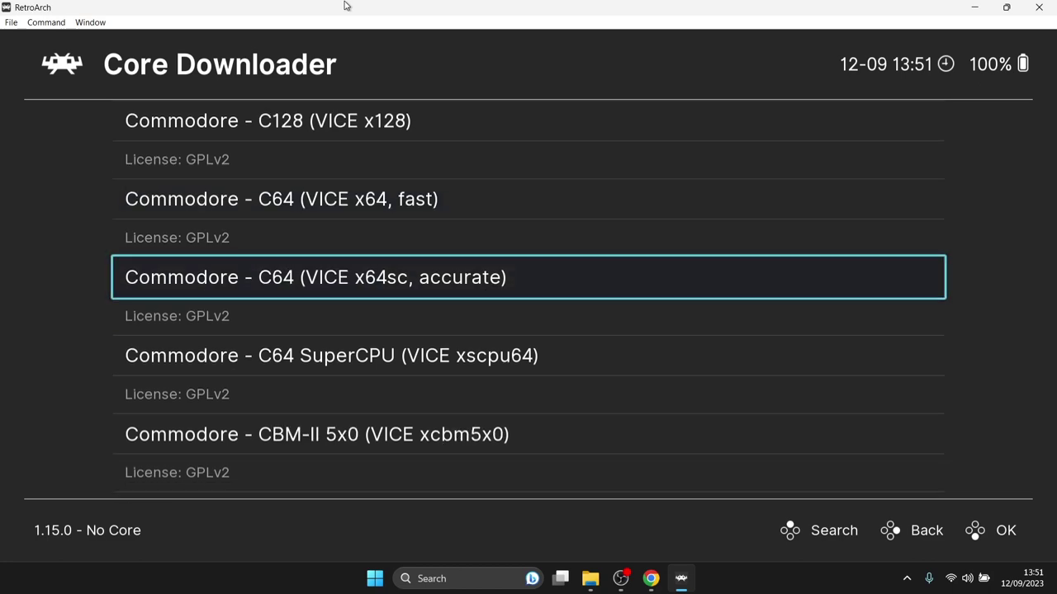
{"action": "key", "text": "Up"}
{"action": "key", "text": "Return"}
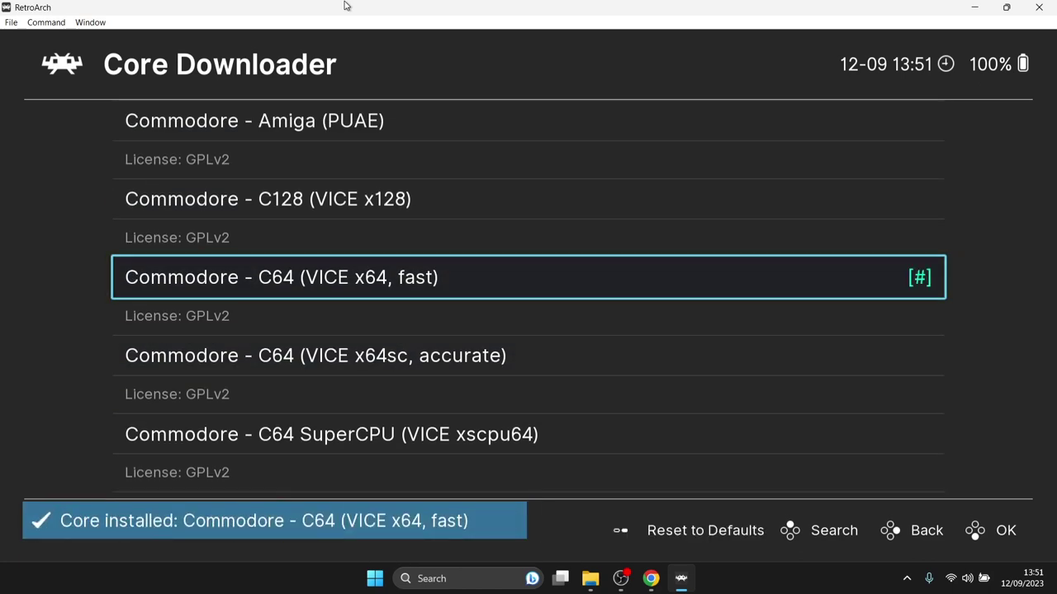
- Install the Commodore - C64 (VICE x64sc, accurate) core and return to the main menu
{"action": "key", "text": "Down"}
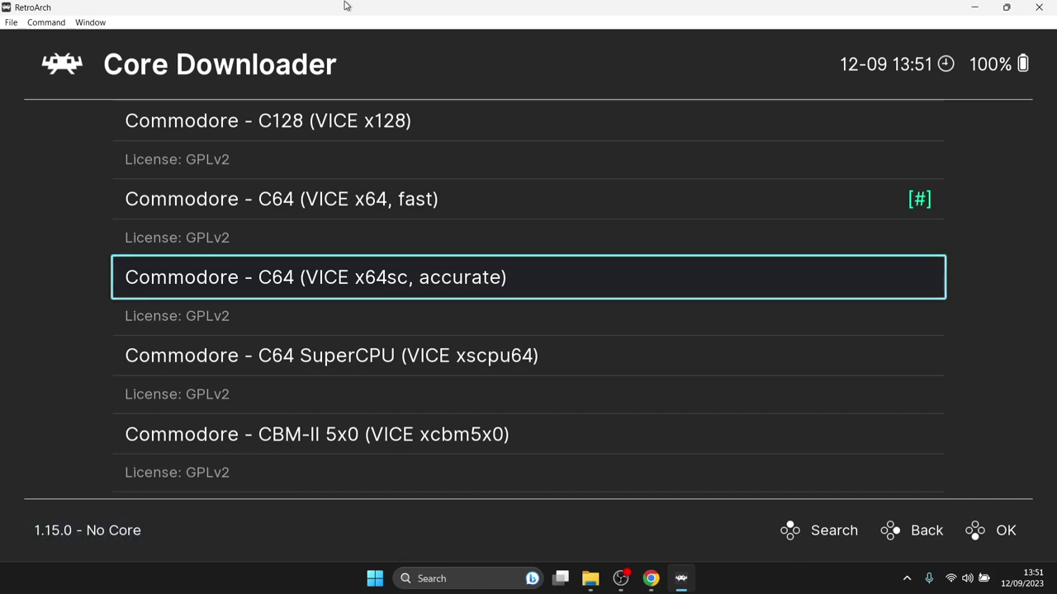
{"action": "key", "text": "Return"}
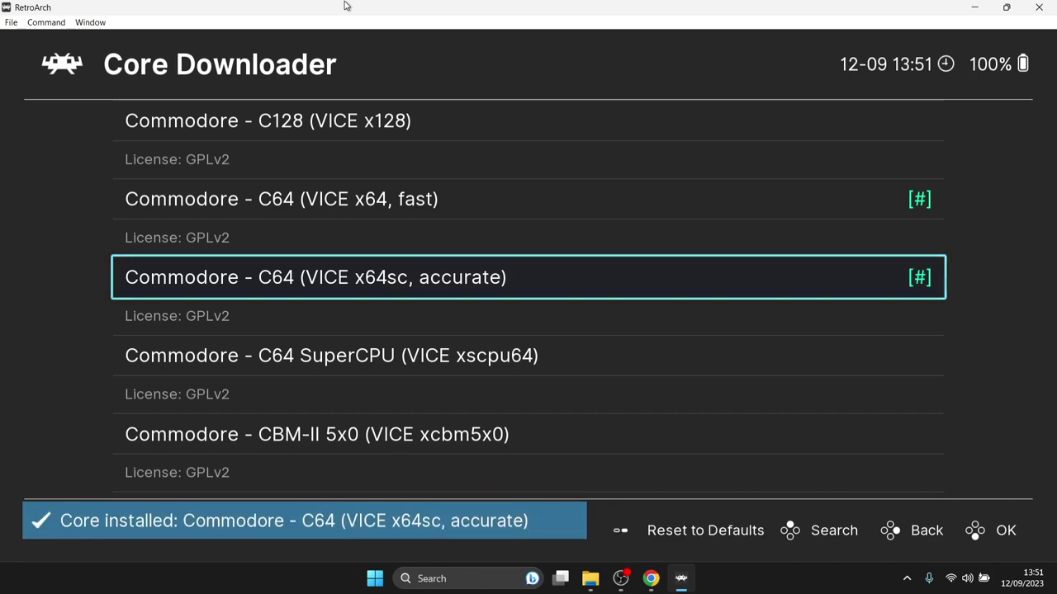
{"action": "key", "text": "Down"}
{"action": "key", "text": "Down"}
{"action": "key", "text": "Down"}
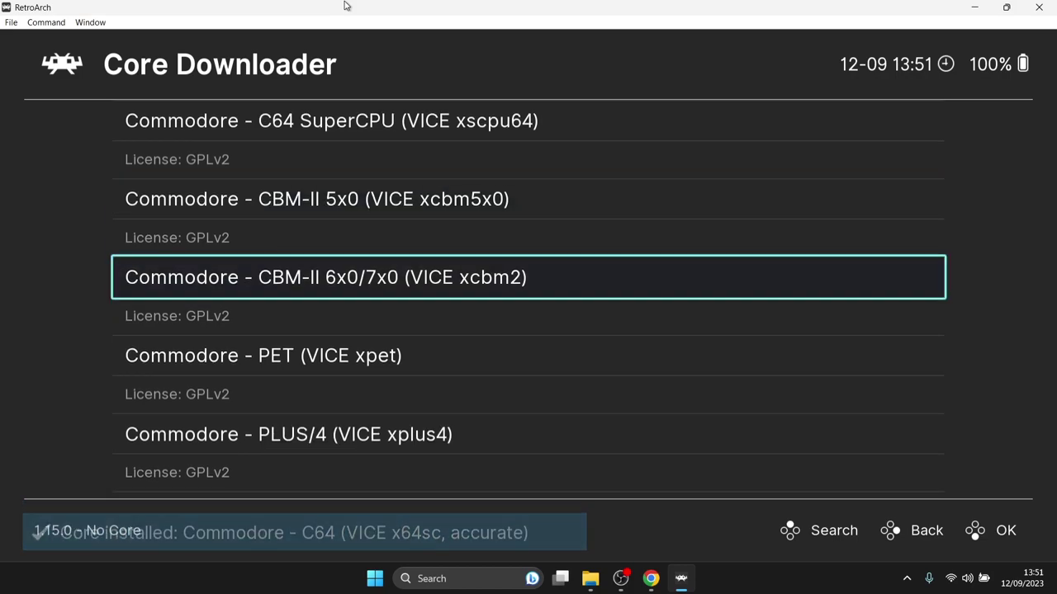
{"action": "key", "text": "Up"}
{"action": "key", "text": "BackSpace"}
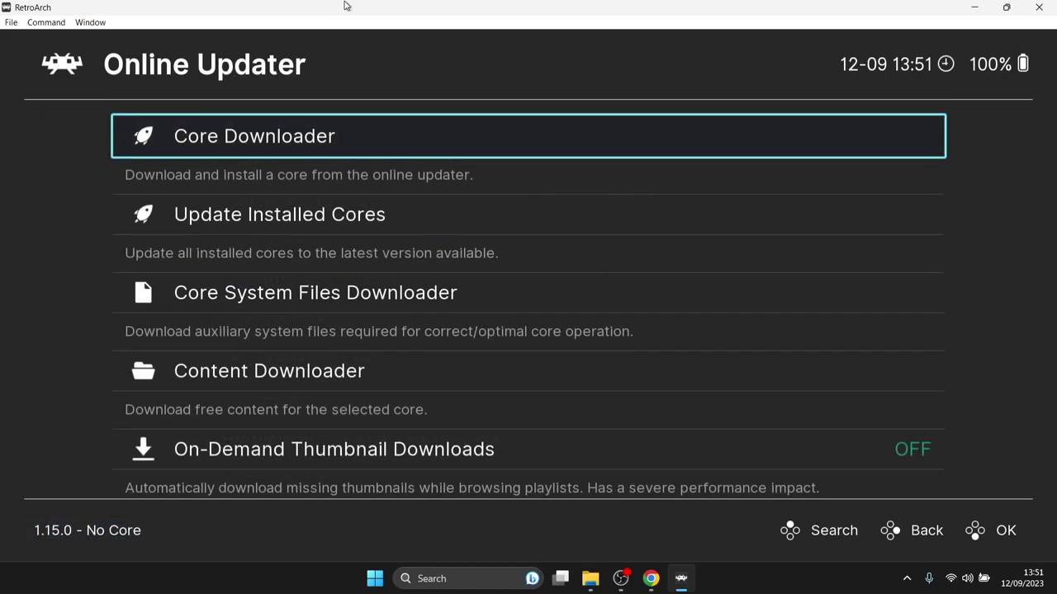
{"action": "key", "text": "BackSpace"}
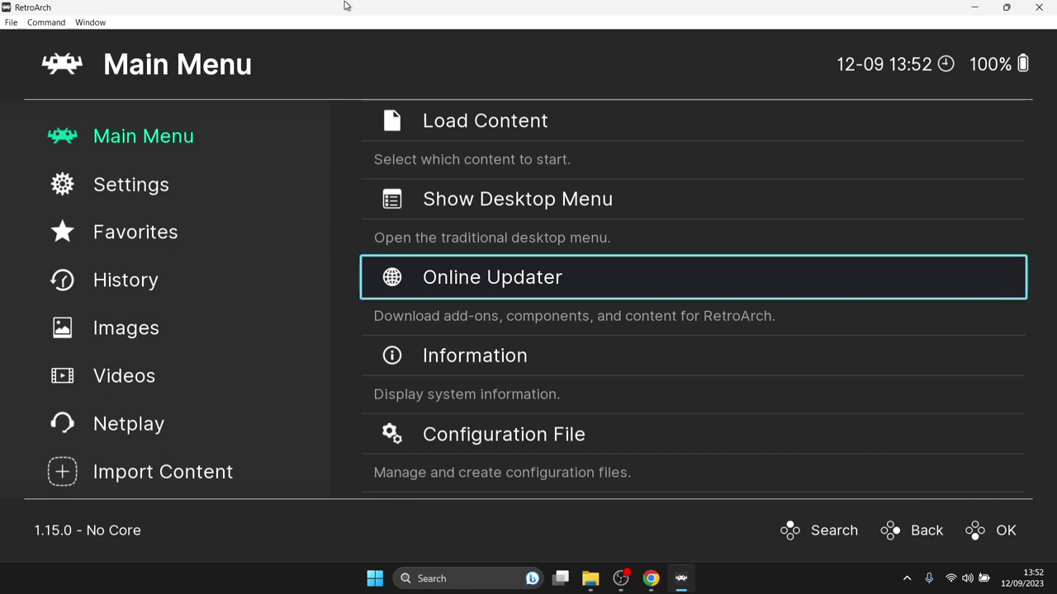
- Enable Start in Fullscreen Mode in RetroArch's video settings and go back to the settings overview
{"action": "key", "text": "Left"}
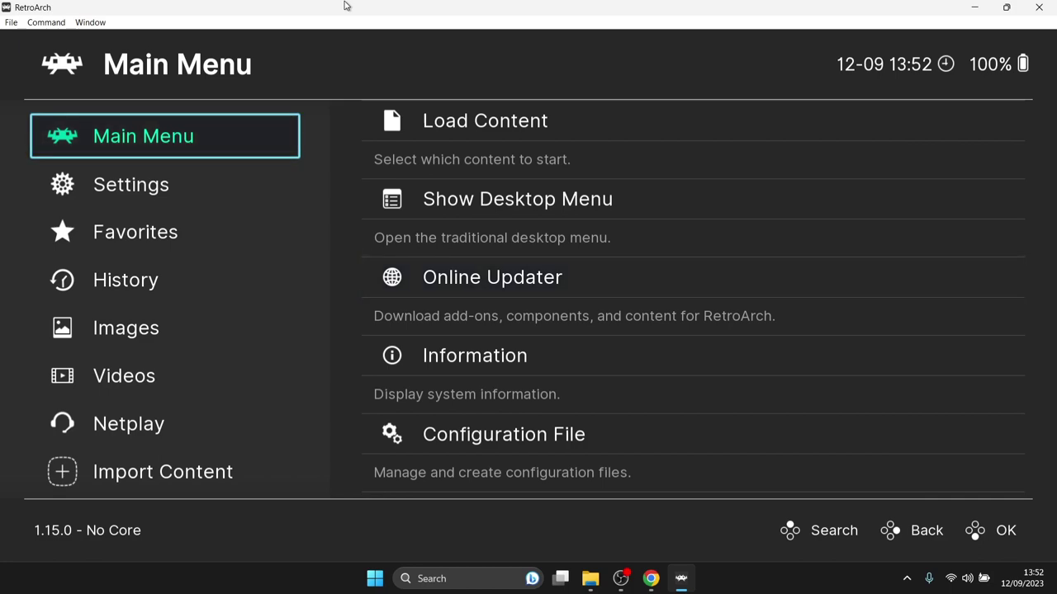
{"action": "key", "text": "Down"}
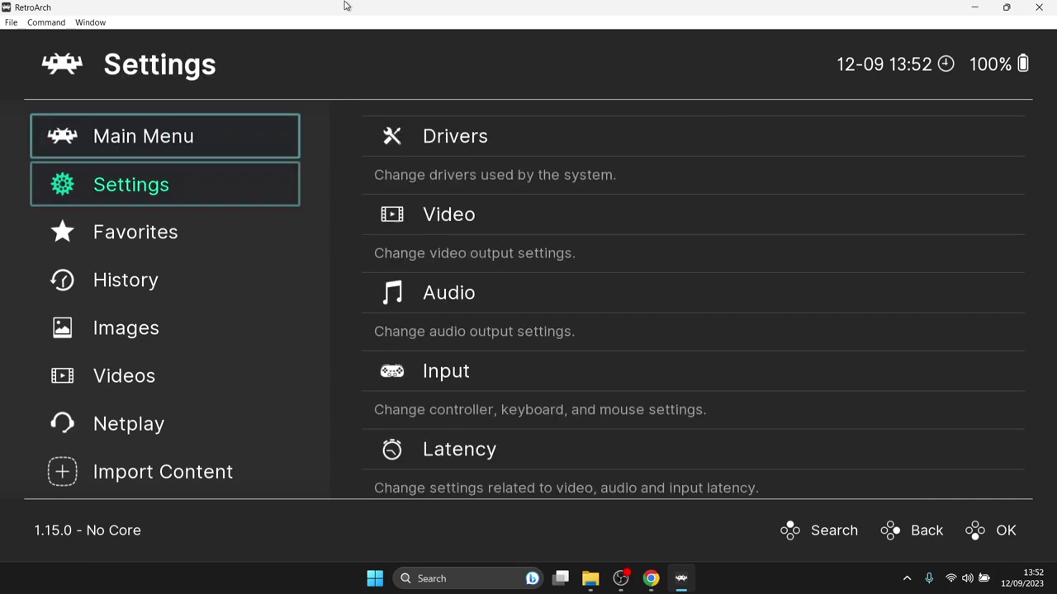
{"action": "key", "text": "Right"}
{"action": "key", "text": "Down"}
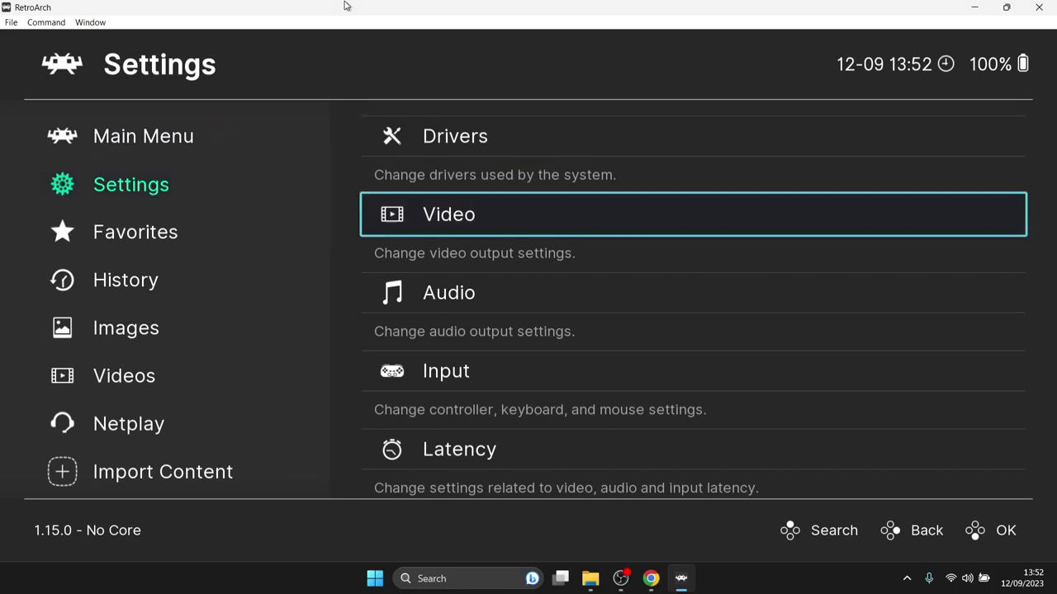
{"action": "key", "text": "Return"}
{"action": "key", "text": "Down"}
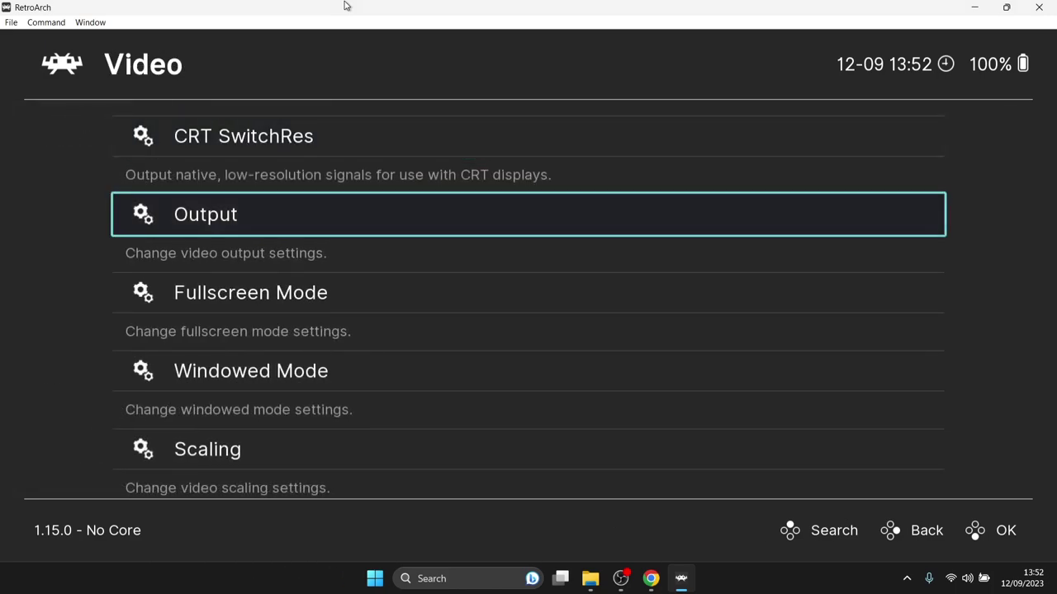
{"action": "key", "text": "Down"}
{"action": "key", "text": "Return"}
{"action": "key", "text": "Return"}
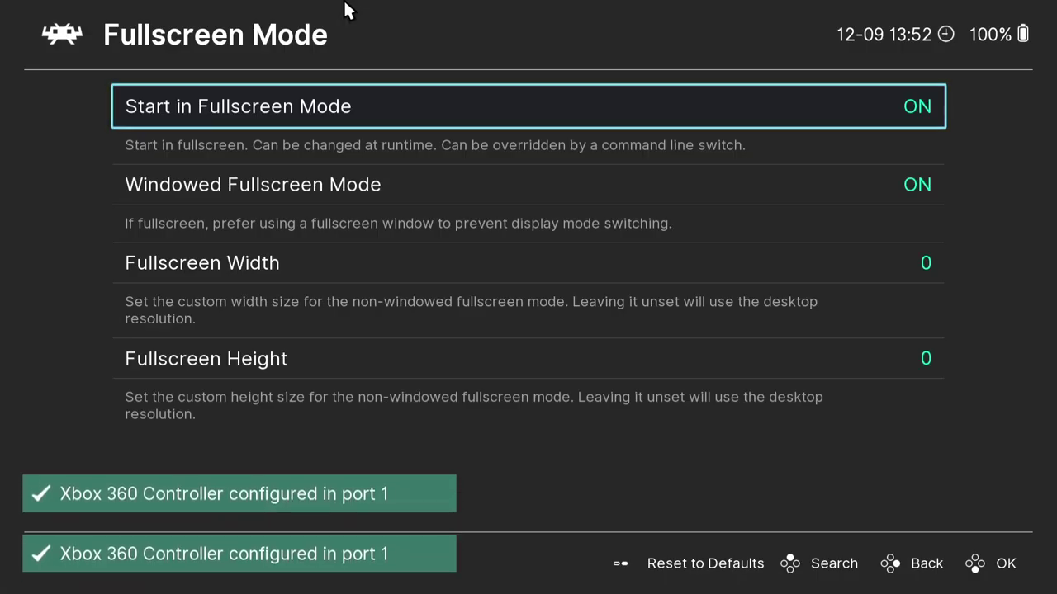
{"action": "key", "text": "BackSpace"}
{"action": "key", "text": "BackSpace"}
{"action": "key", "text": "BackSpace"}
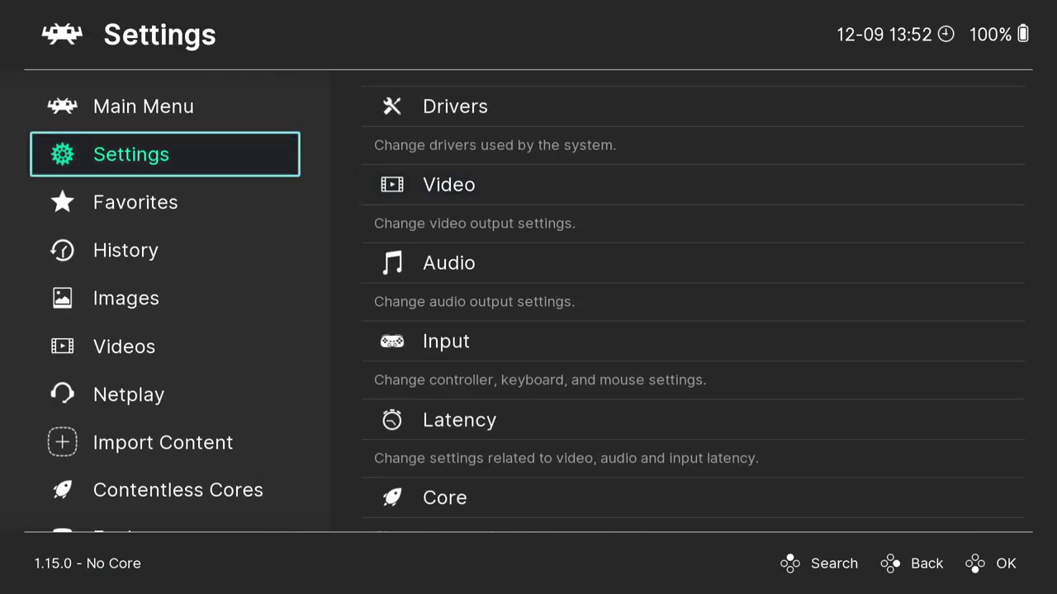
- Save the current RetroArch configuration, overwriting the existing configuration file, and return to the main menu
{"action": "key", "text": "Up"}
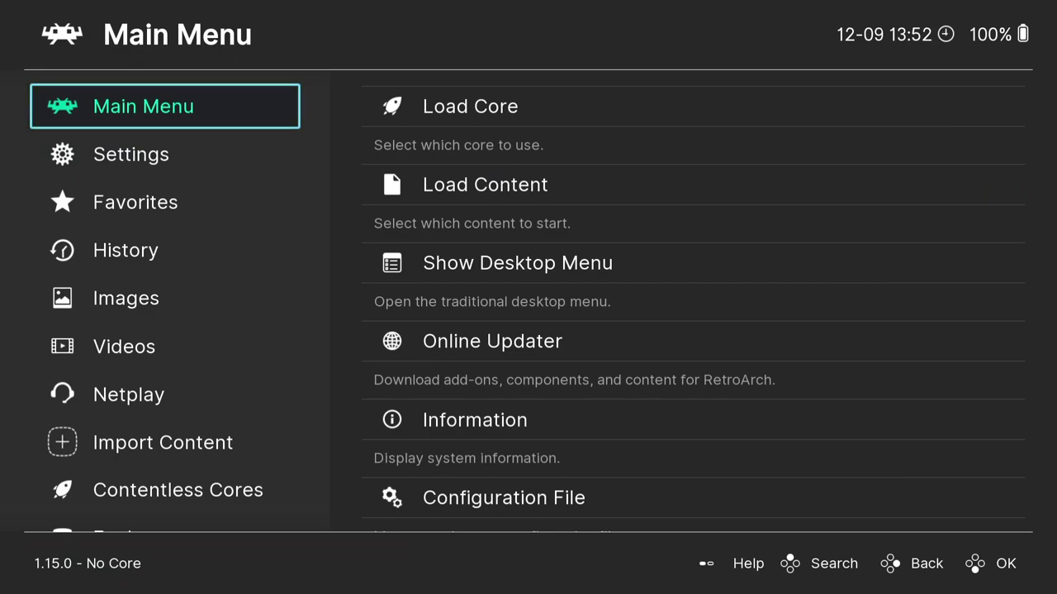
{"action": "key", "text": "Right"}
{"action": "key", "text": "Down"}
{"action": "key", "text": "Down"}
{"action": "key", "text": "Return"}
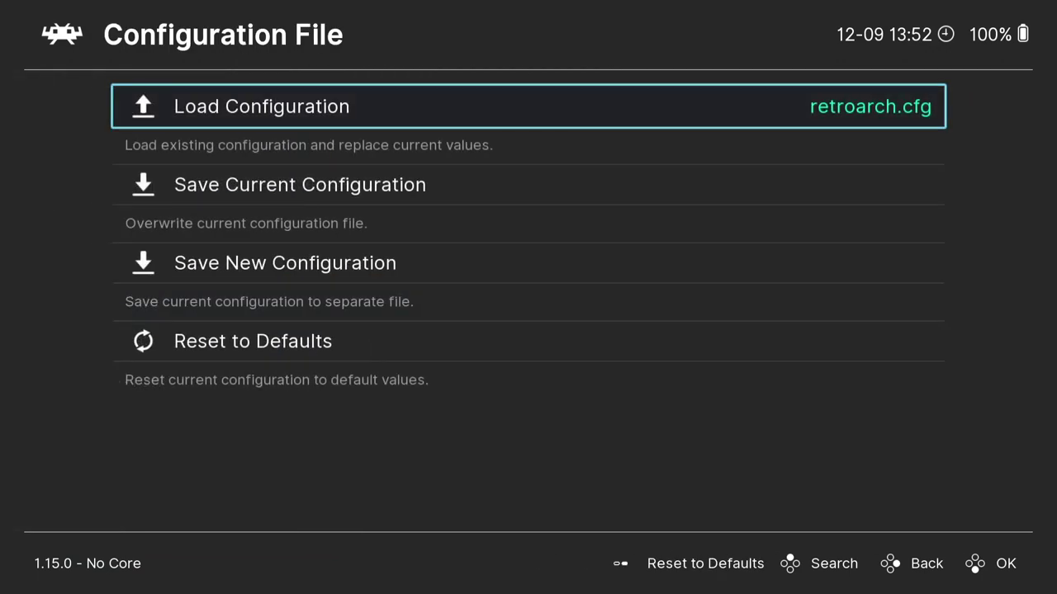
{"action": "key", "text": "Down"}
{"action": "key", "text": "Return"}
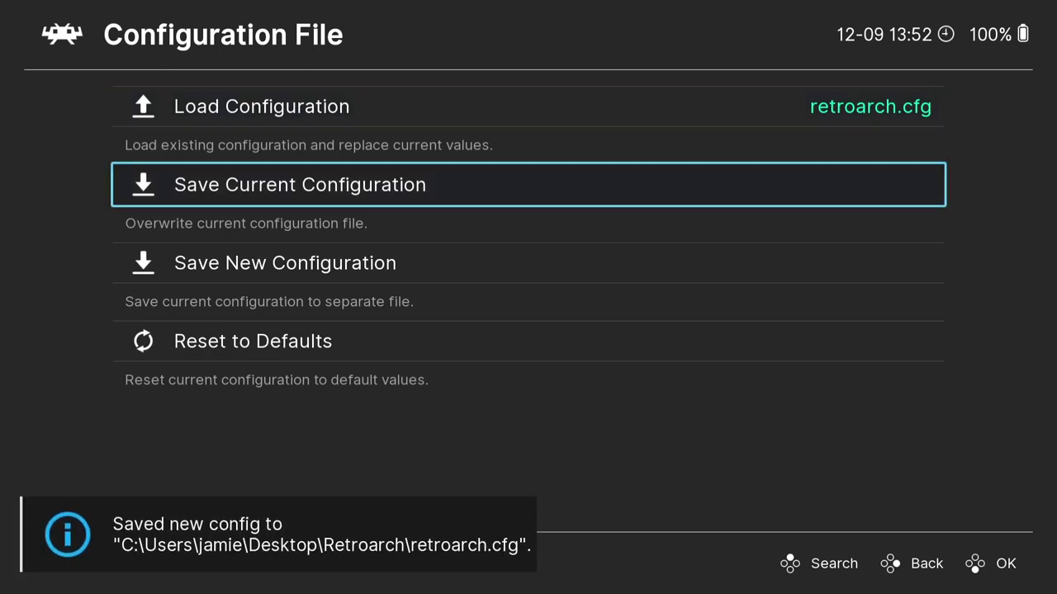
{"action": "key", "text": "BackSpace"}
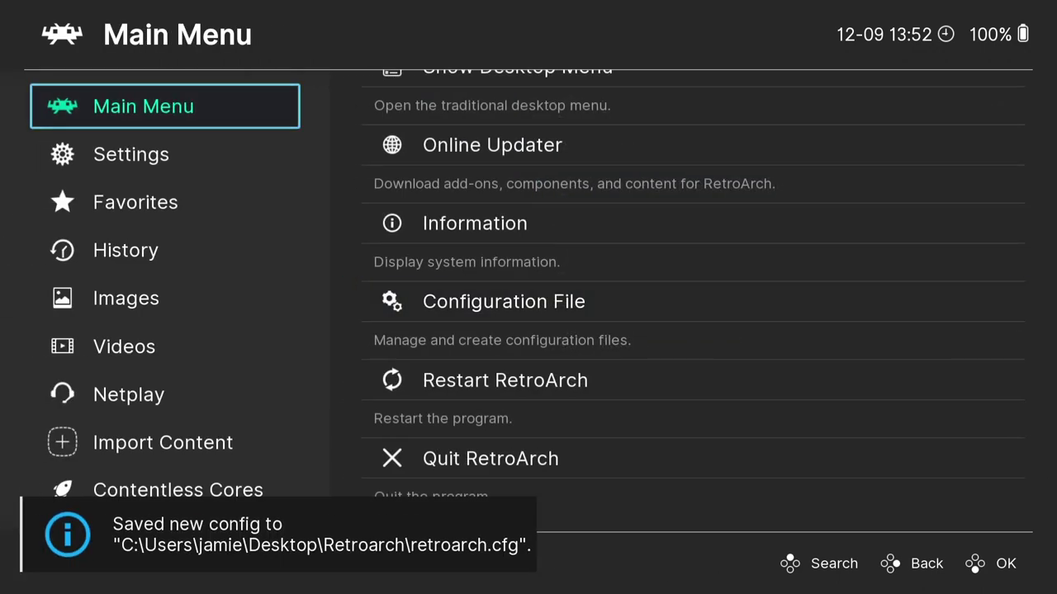
- Quit RetroArch from its main menu
{"action": "key", "text": "Down"}
{"action": "key", "text": "Down"}
{"action": "key", "text": "Return"}
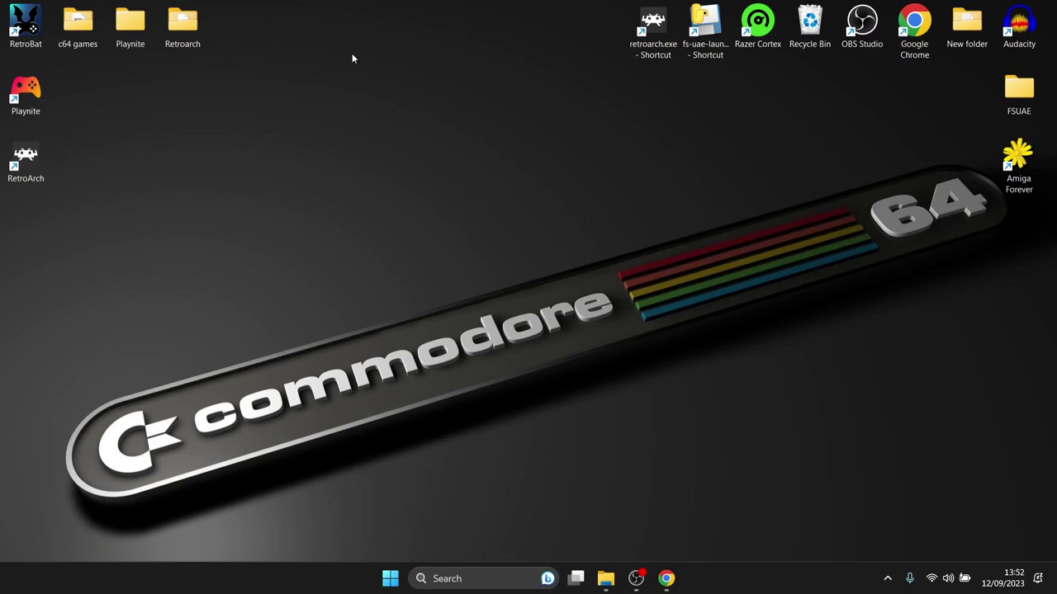
- Launch Playnite from the desktop and open its emulator configuration
{"action": "double_click", "coordinate": [17, 92]}
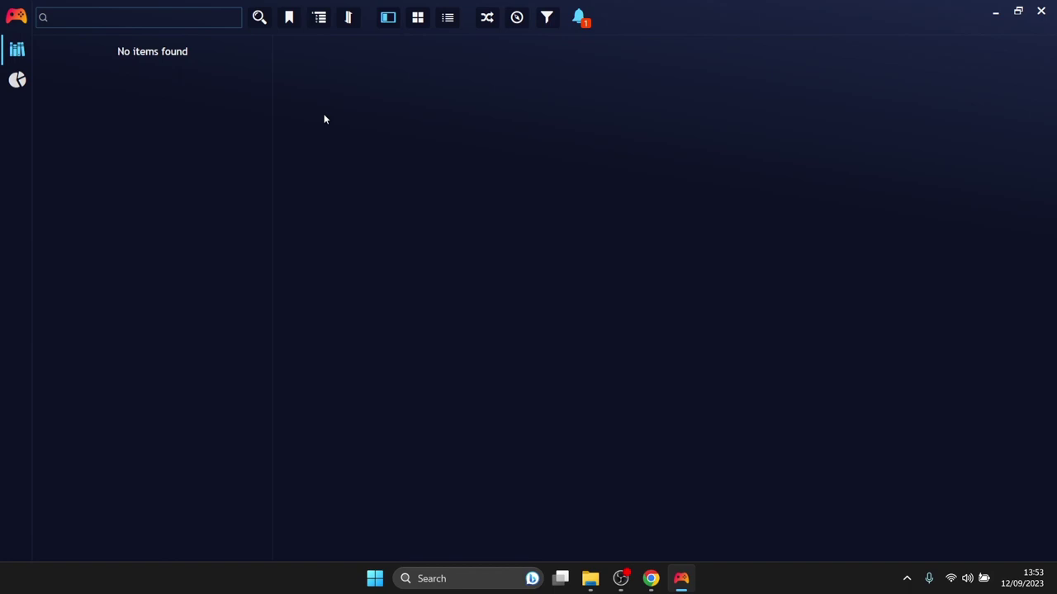
{"action": "left_click", "coordinate": [16, 16]}
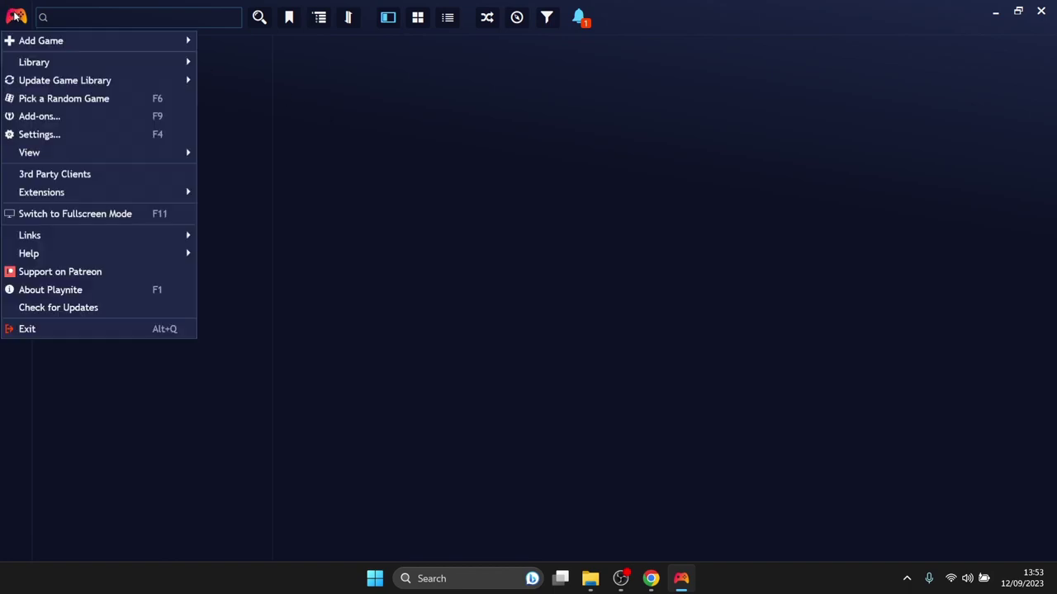
{"action": "mouse_move", "coordinate": [33, 64]}
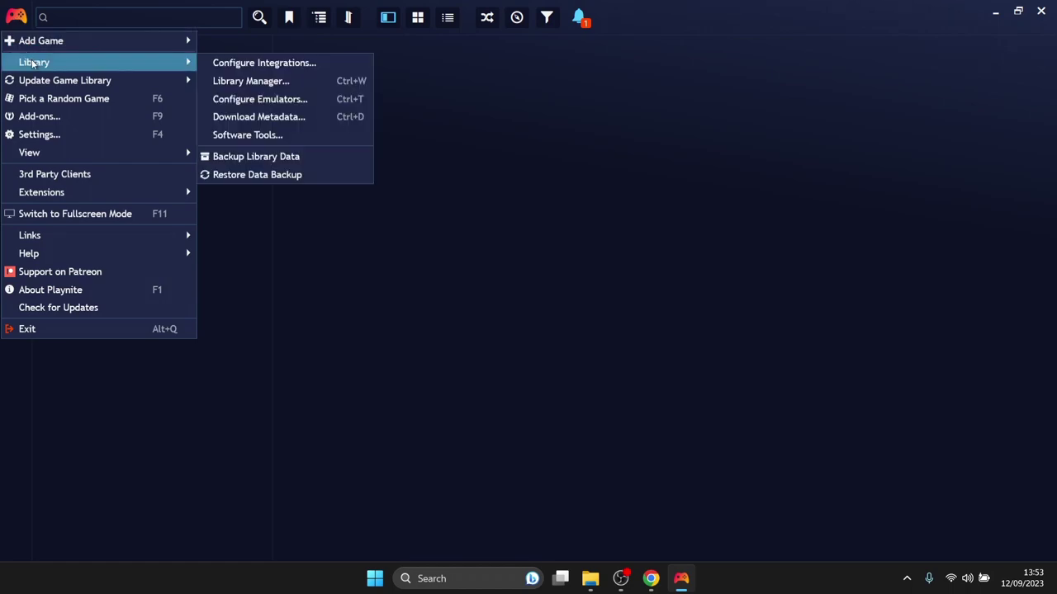
{"action": "left_click", "coordinate": [224, 100]}
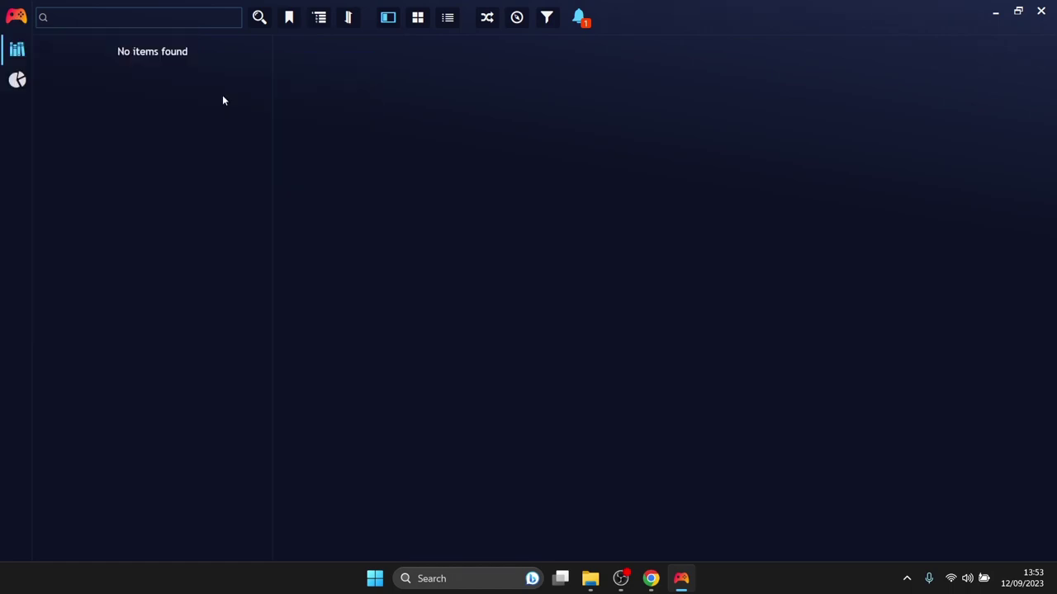
- Scan the Retroarch folder on the desktop for emulators and import RetroArch
{"action": "left_click", "coordinate": [205, 490]}
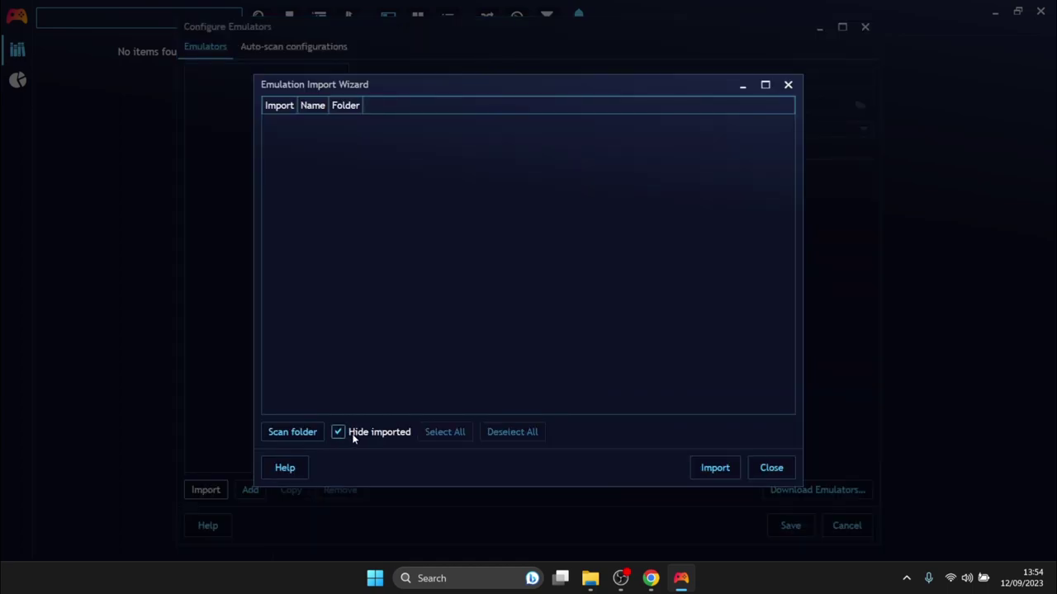
{"action": "left_click", "coordinate": [293, 432]}
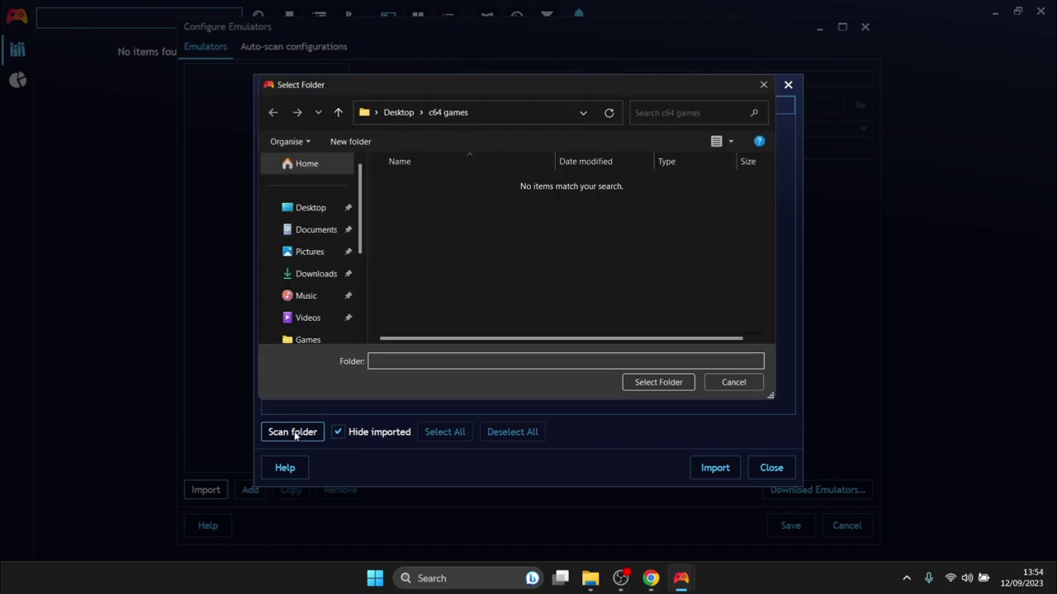
{"action": "left_click", "coordinate": [308, 209]}
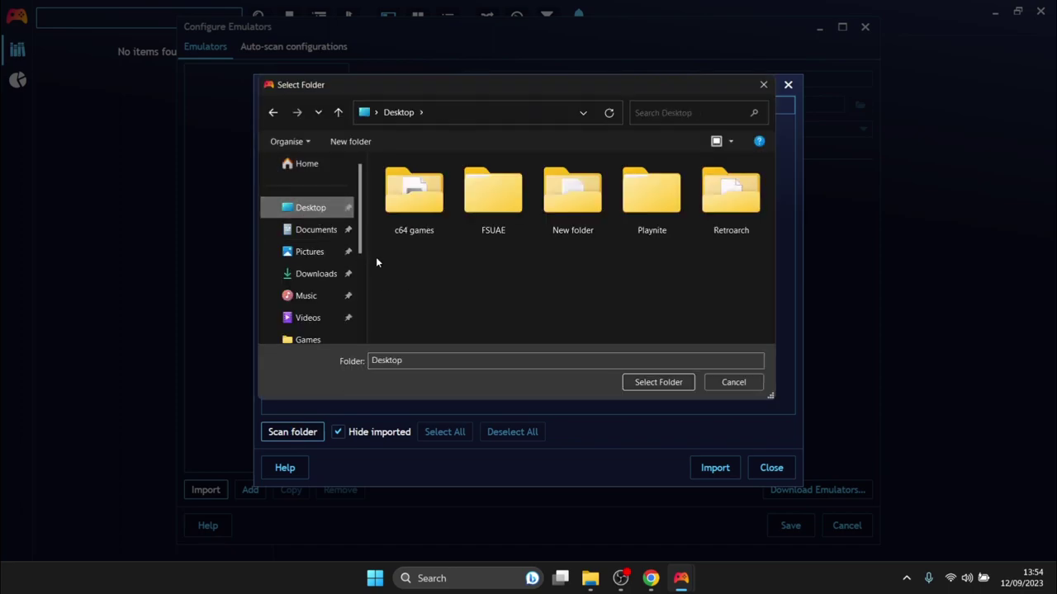
{"action": "left_click", "coordinate": [753, 207]}
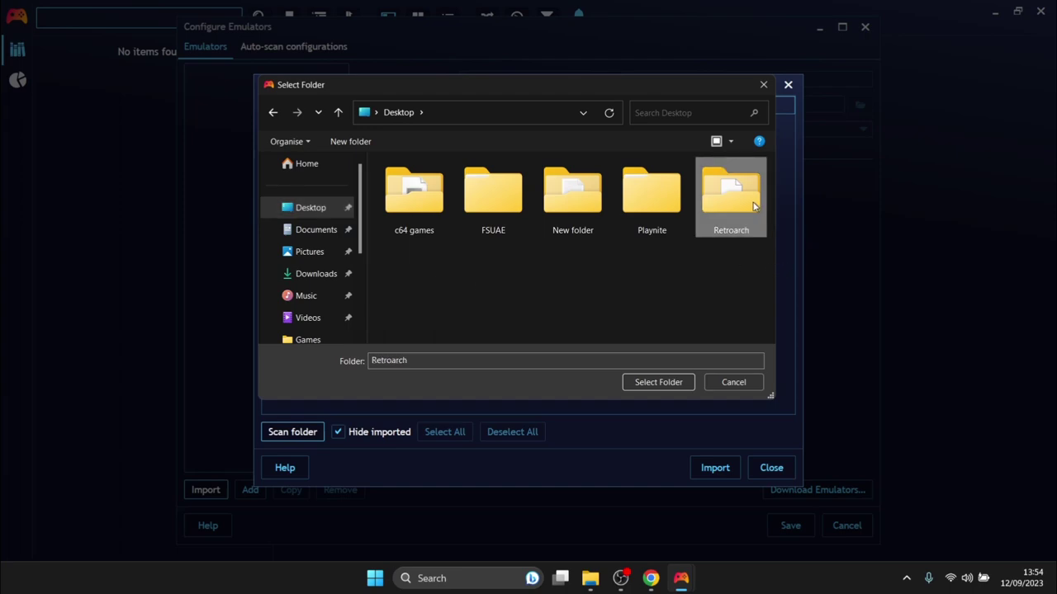
{"action": "left_click", "coordinate": [662, 382]}
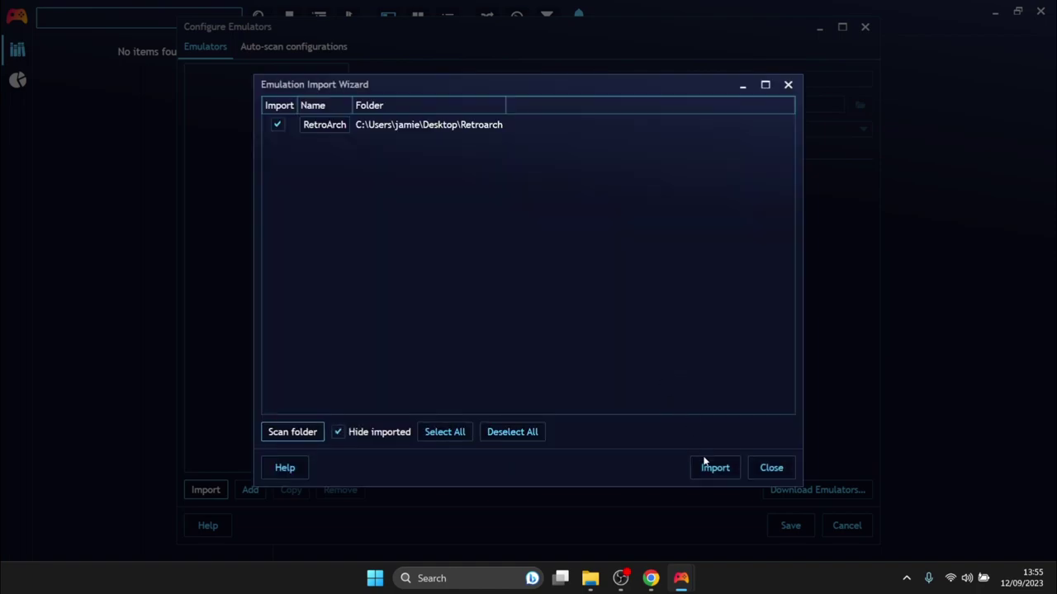
{"action": "left_click", "coordinate": [706, 469]}
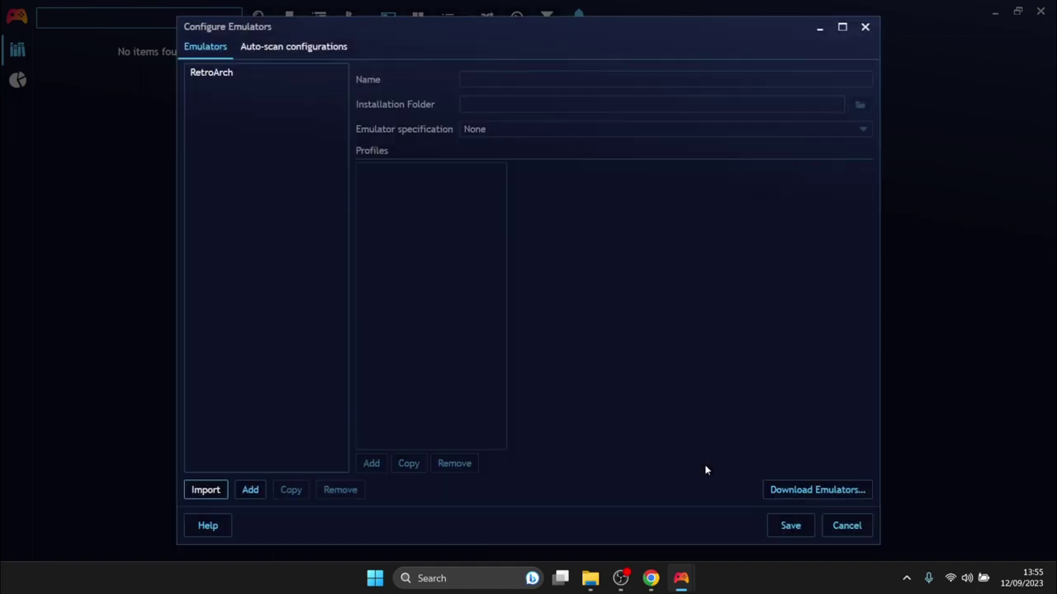
- Review the imported RetroArch emulator's built-in VICE x64 and VICE x64sc profiles and save the emulator configuration
{"action": "left_click", "coordinate": [213, 73]}
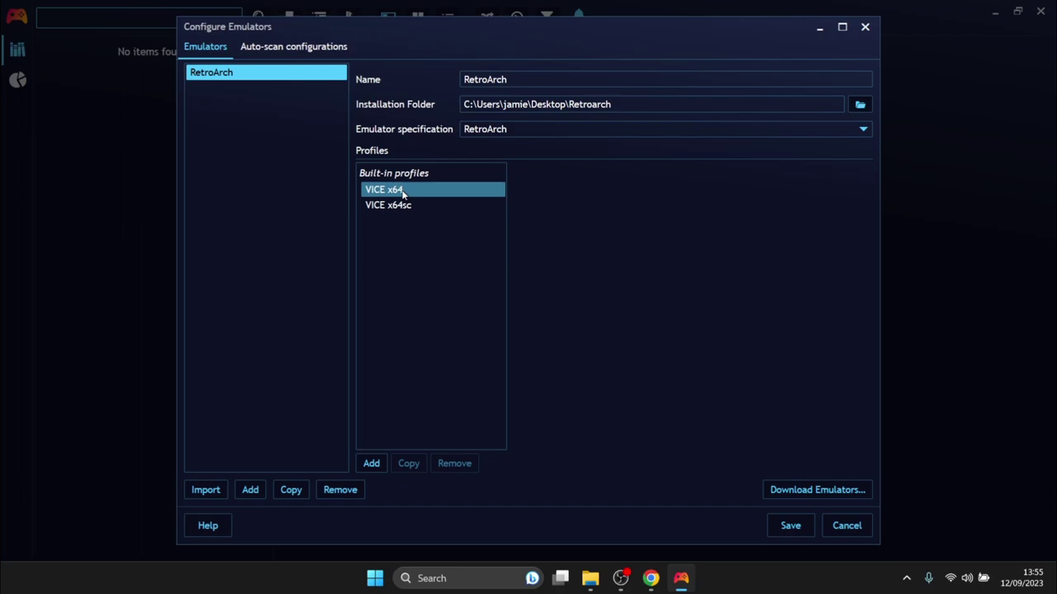
{"action": "left_click", "coordinate": [395, 207]}
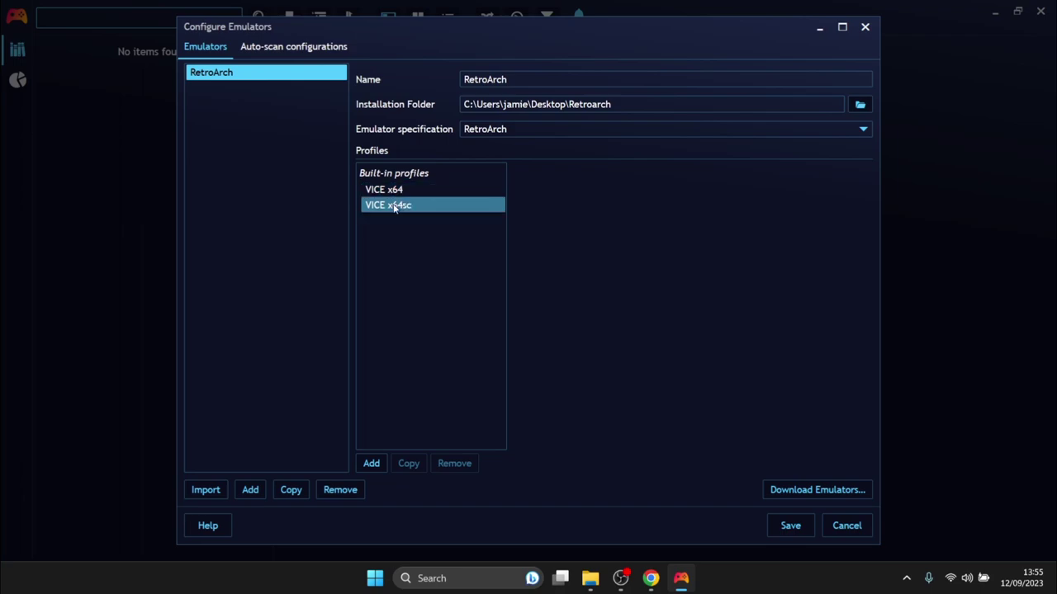
{"action": "left_click", "coordinate": [440, 190]}
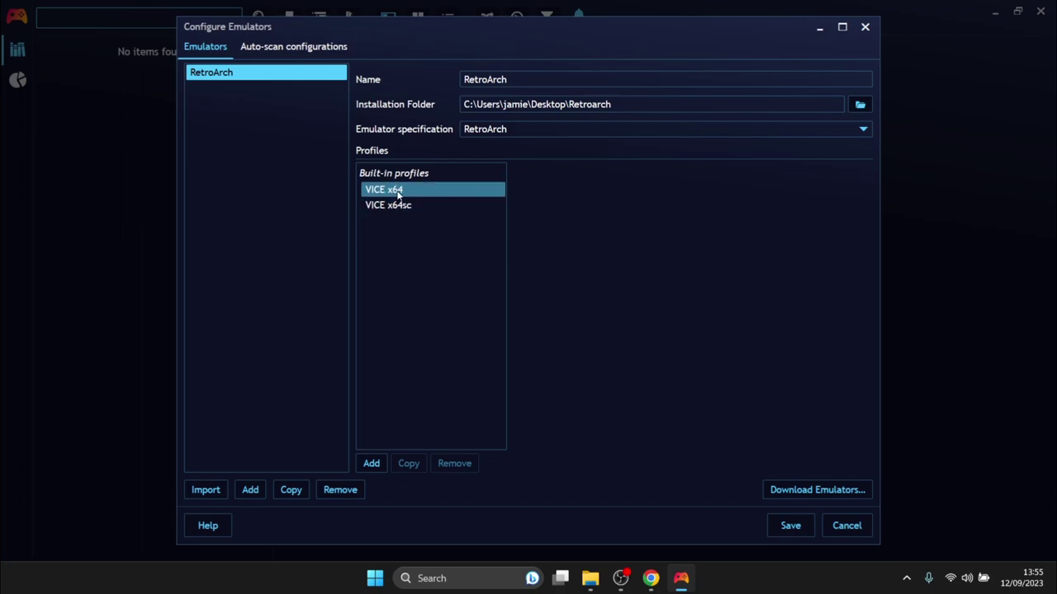
{"action": "left_click", "coordinate": [435, 205]}
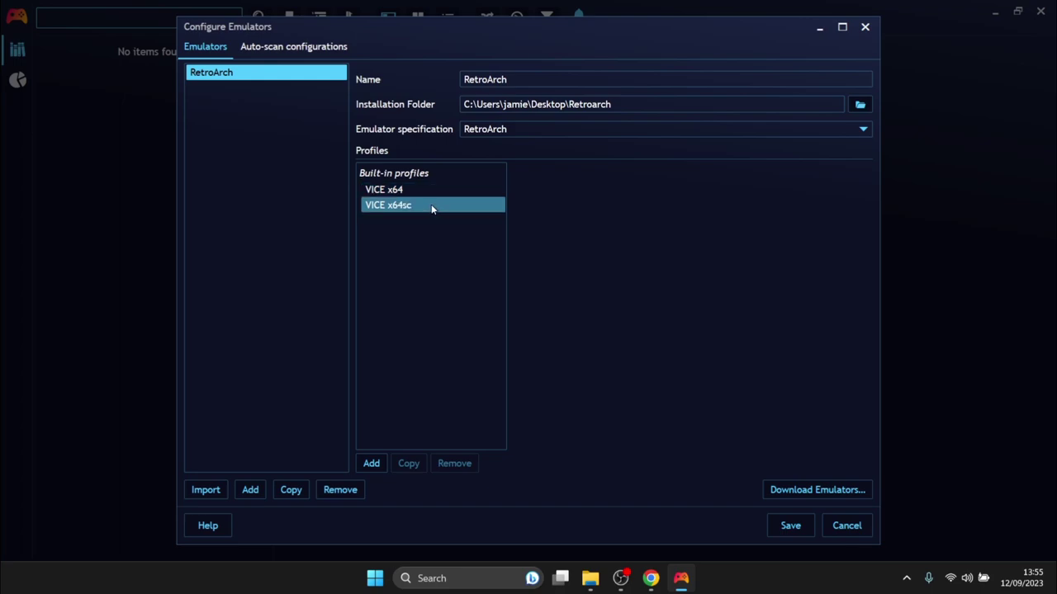
{"action": "key", "text": "Up"}
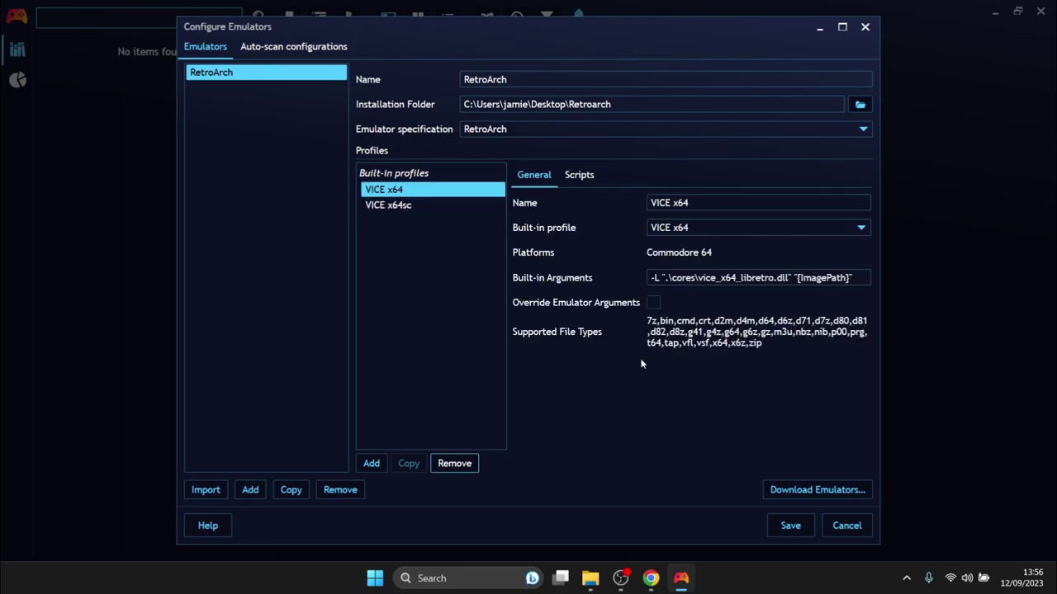
{"action": "left_click", "coordinate": [788, 531]}
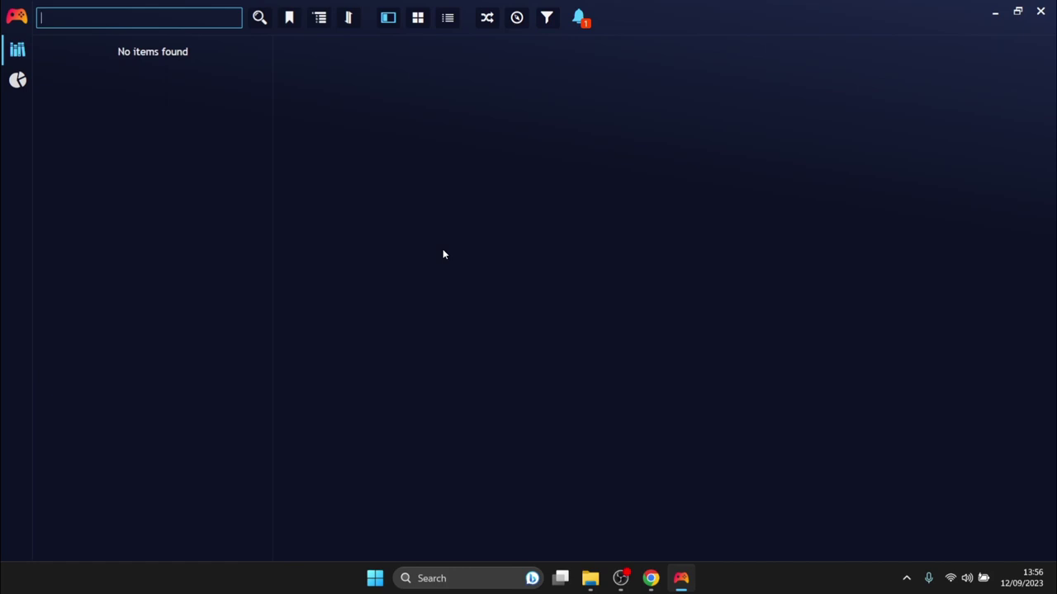
- Start adding emulated games to the library and add a new scanner
{"action": "left_click", "coordinate": [16, 18]}
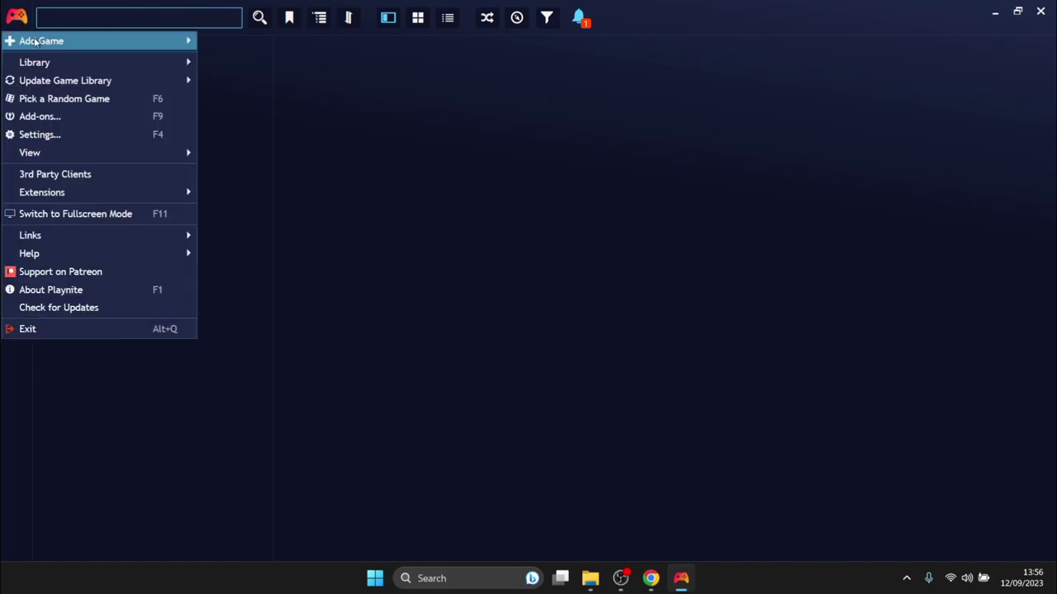
{"action": "mouse_move", "coordinate": [37, 42]}
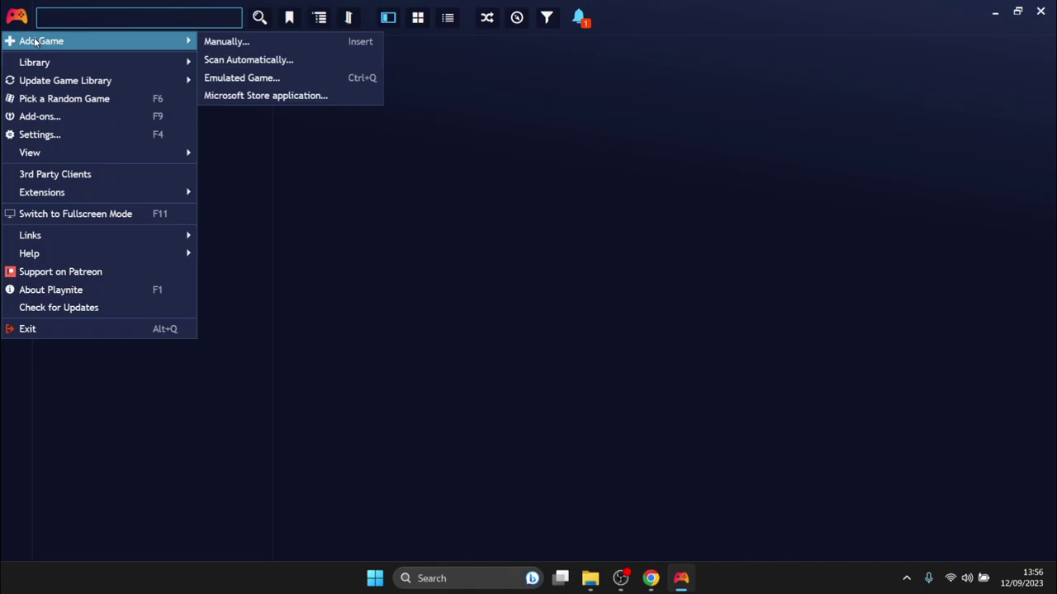
{"action": "left_click", "coordinate": [283, 77]}
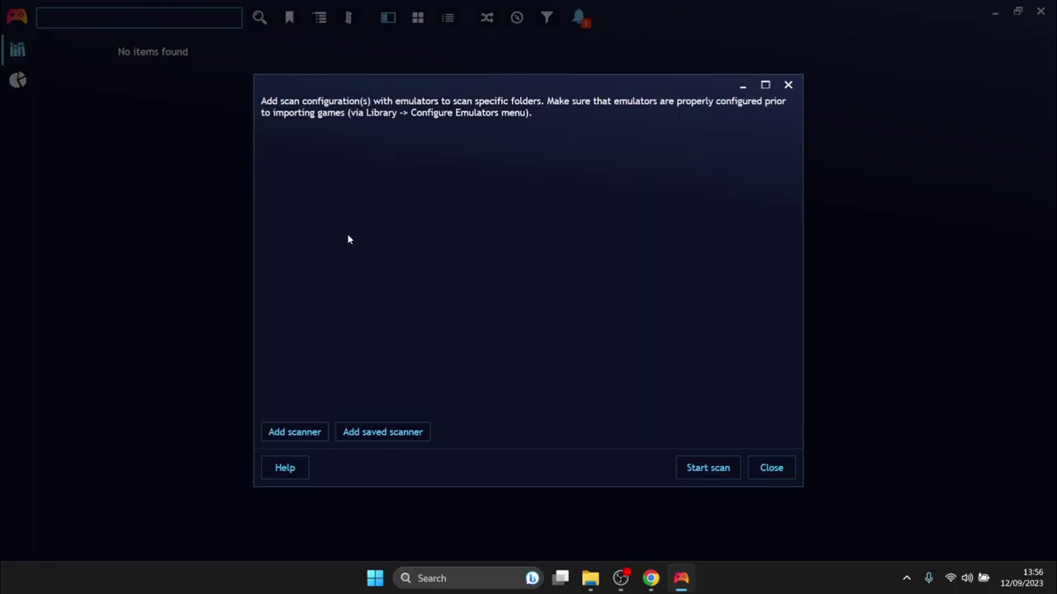
{"action": "left_click", "coordinate": [294, 432]}
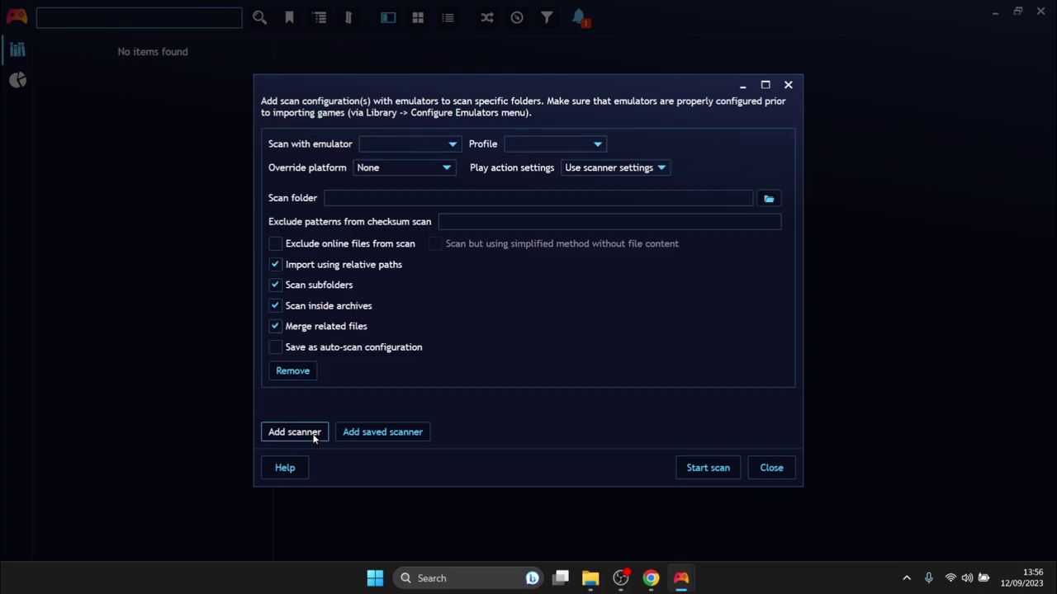
- Set the scanner to use the RetroArch emulator with the VICE x64 profile
{"action": "left_click", "coordinate": [408, 144]}
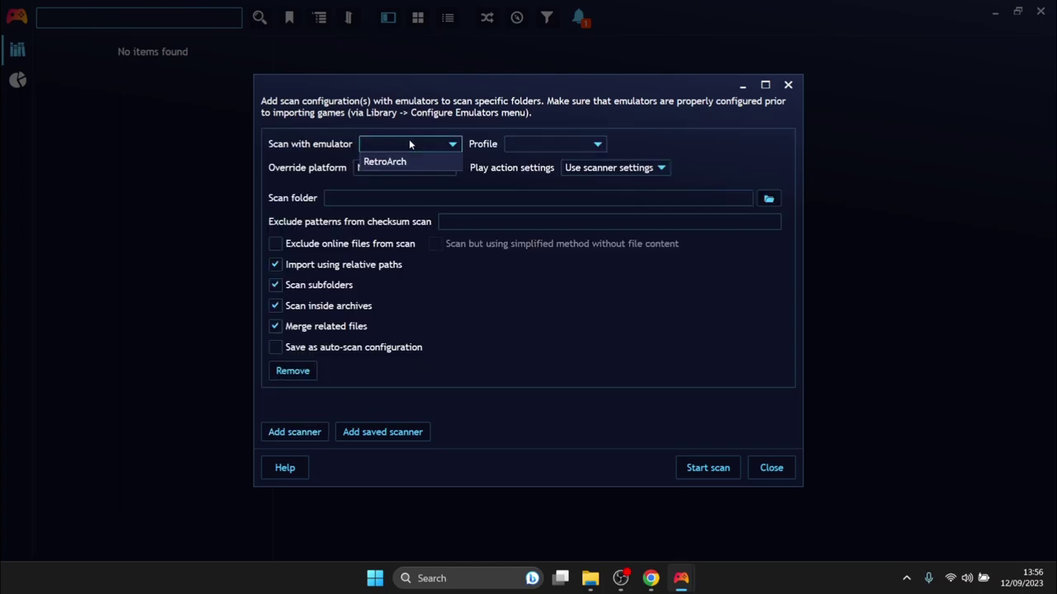
{"action": "left_click", "coordinate": [413, 163]}
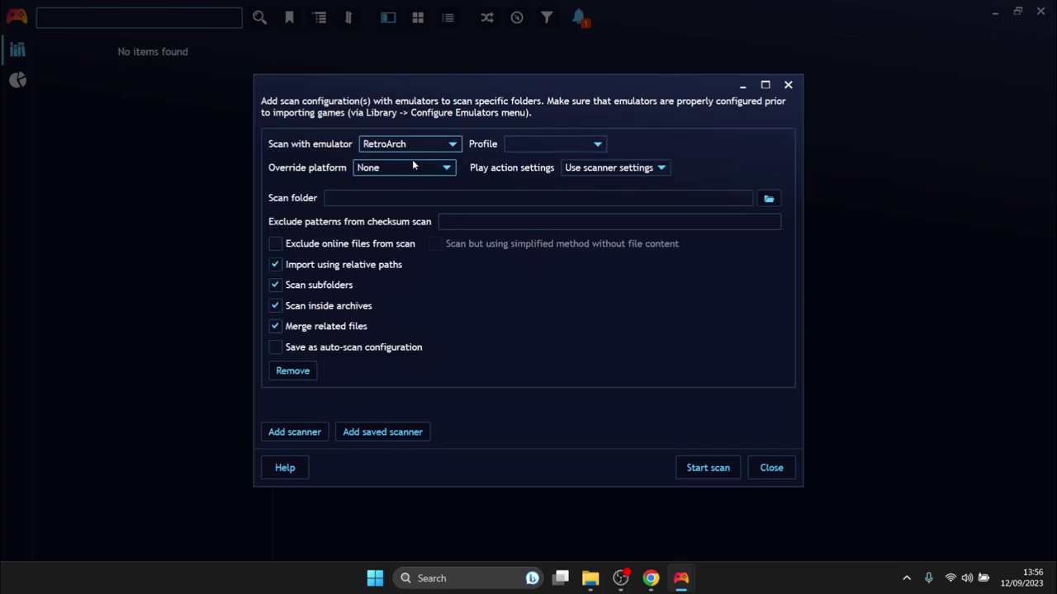
{"action": "left_click", "coordinate": [568, 144]}
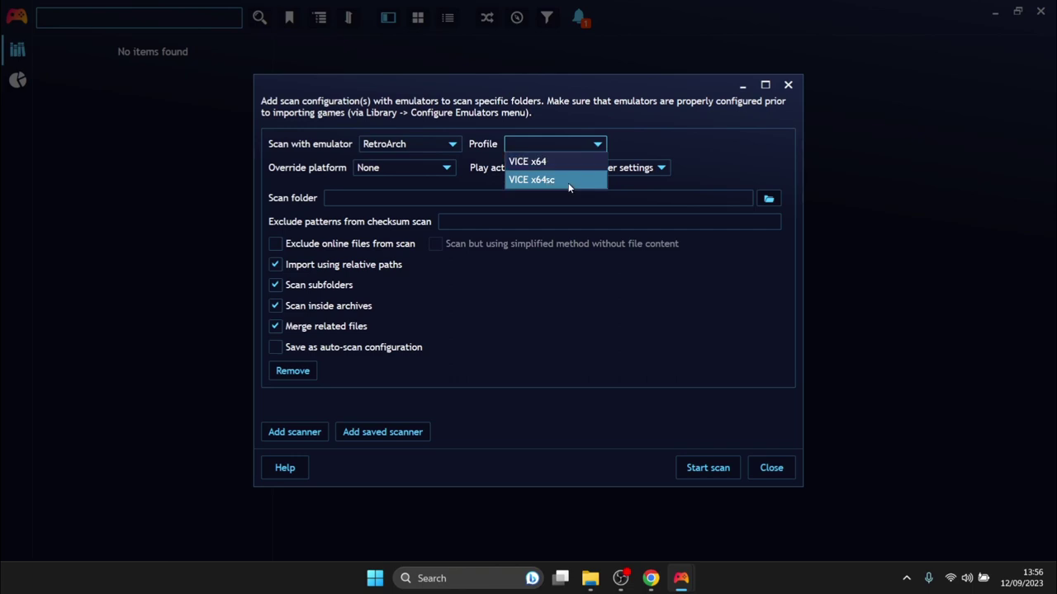
{"action": "left_click", "coordinate": [570, 163]}
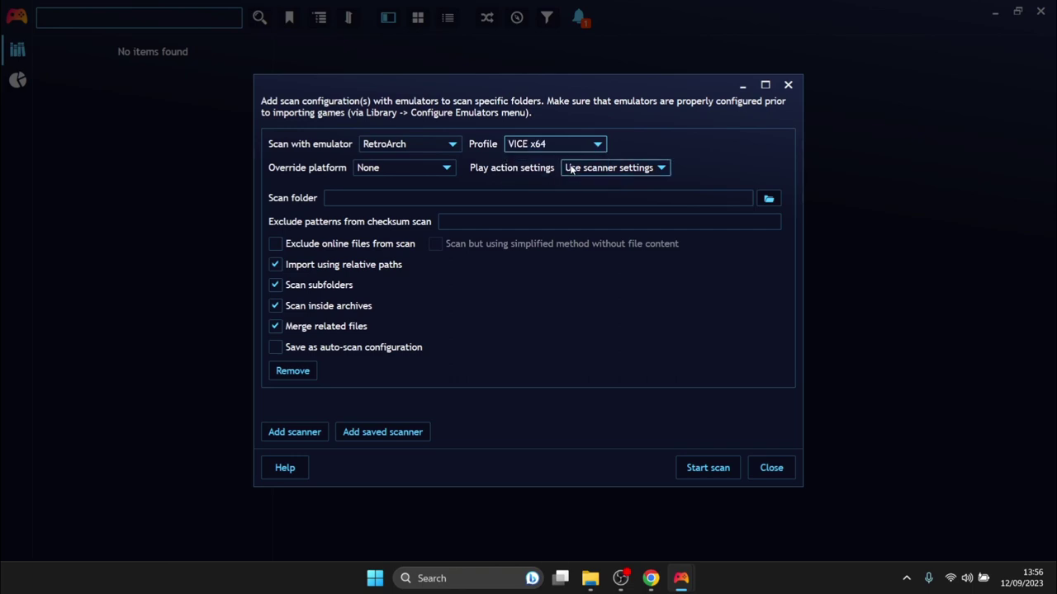
- Scan the c64 games folder on the desktop and import all the games found into the library
{"action": "left_click", "coordinate": [768, 198]}
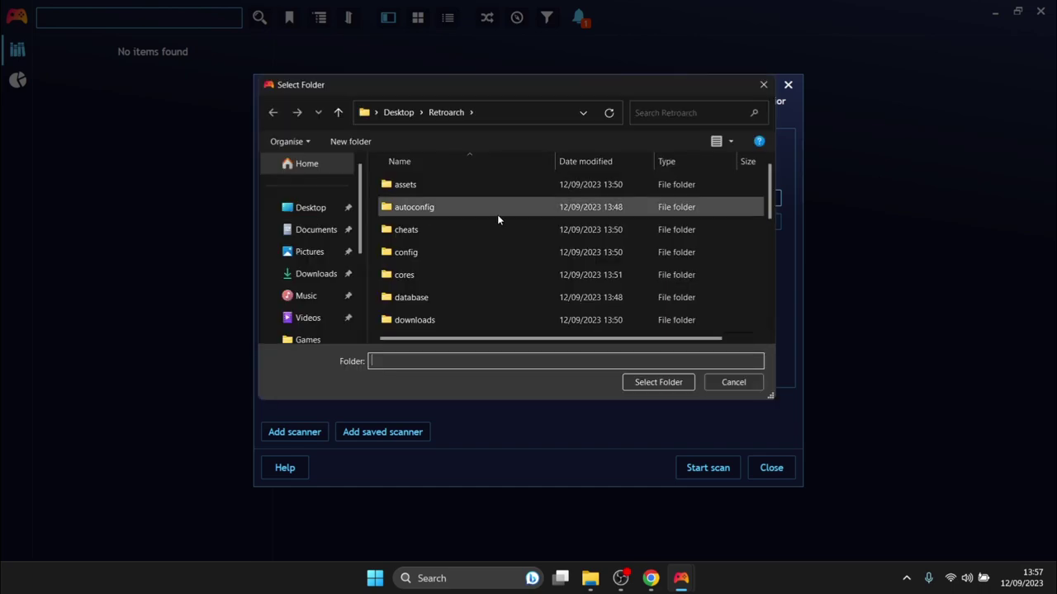
{"action": "left_click", "coordinate": [314, 212]}
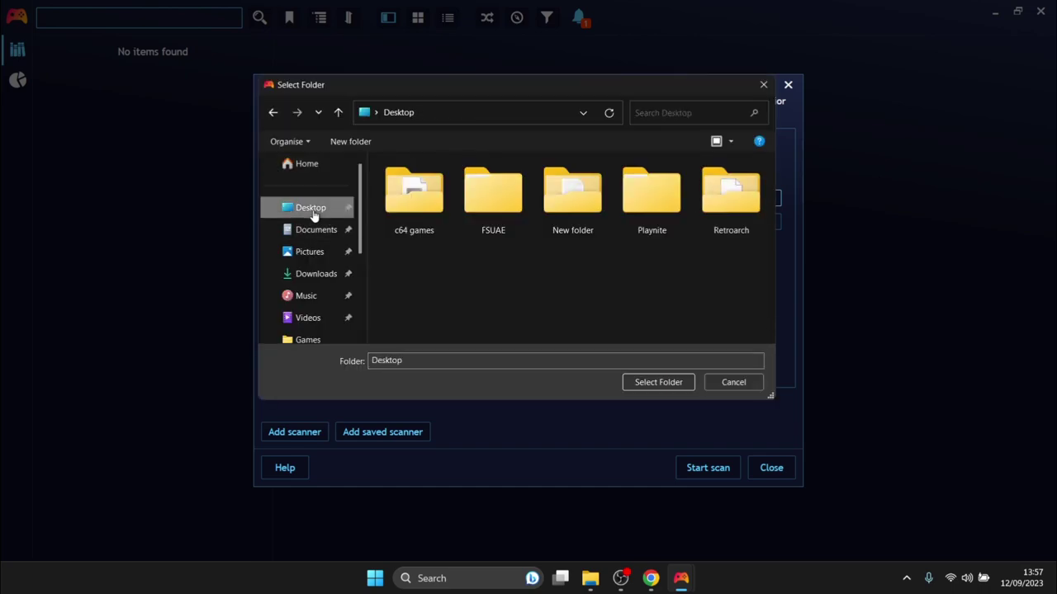
{"action": "left_click", "coordinate": [392, 211]}
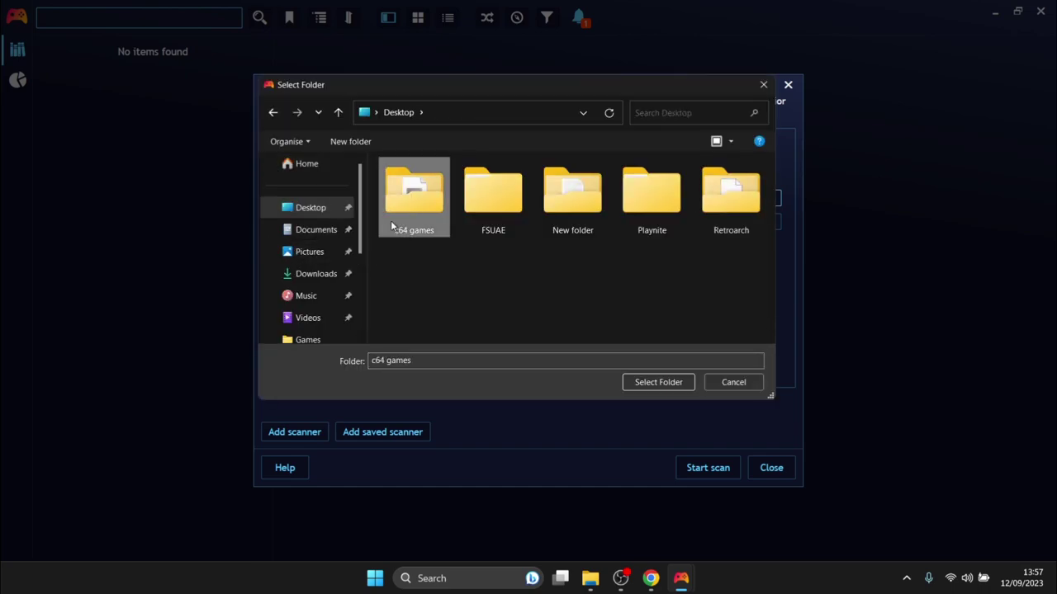
{"action": "left_click", "coordinate": [676, 382]}
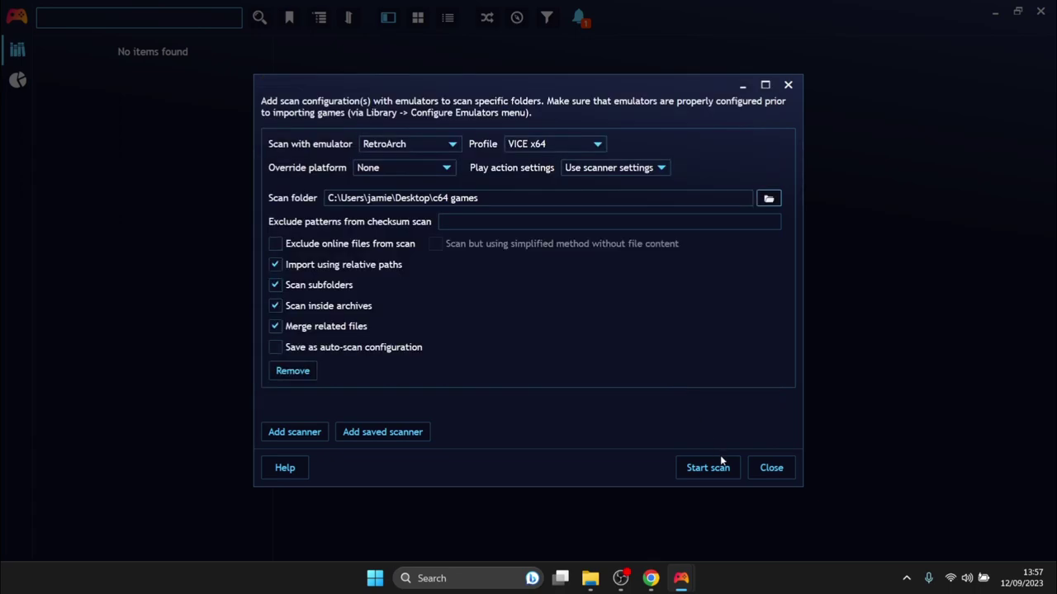
{"action": "left_click", "coordinate": [715, 469]}
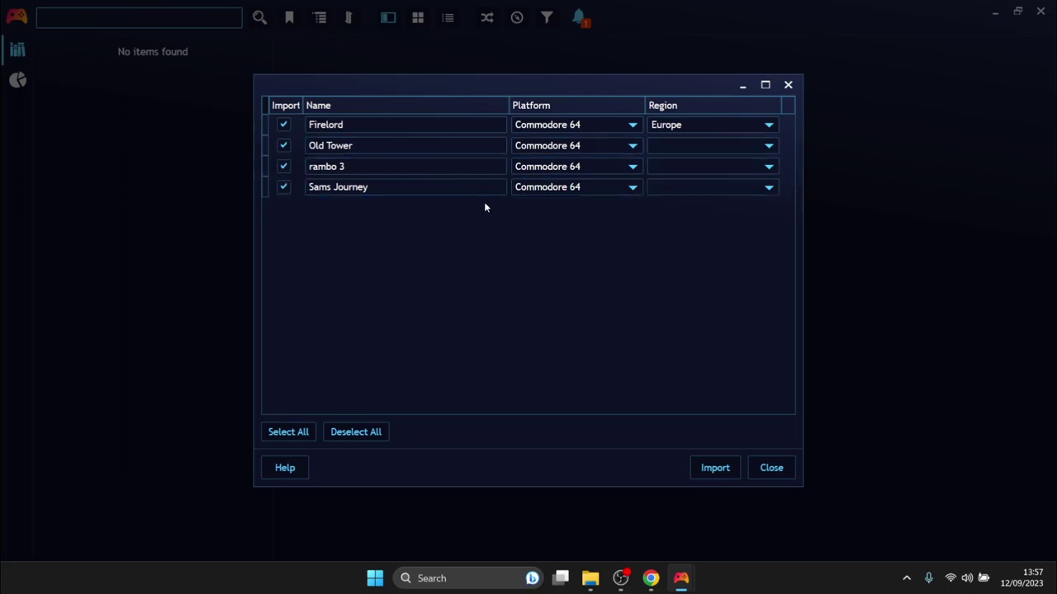
{"action": "left_click", "coordinate": [725, 469]}
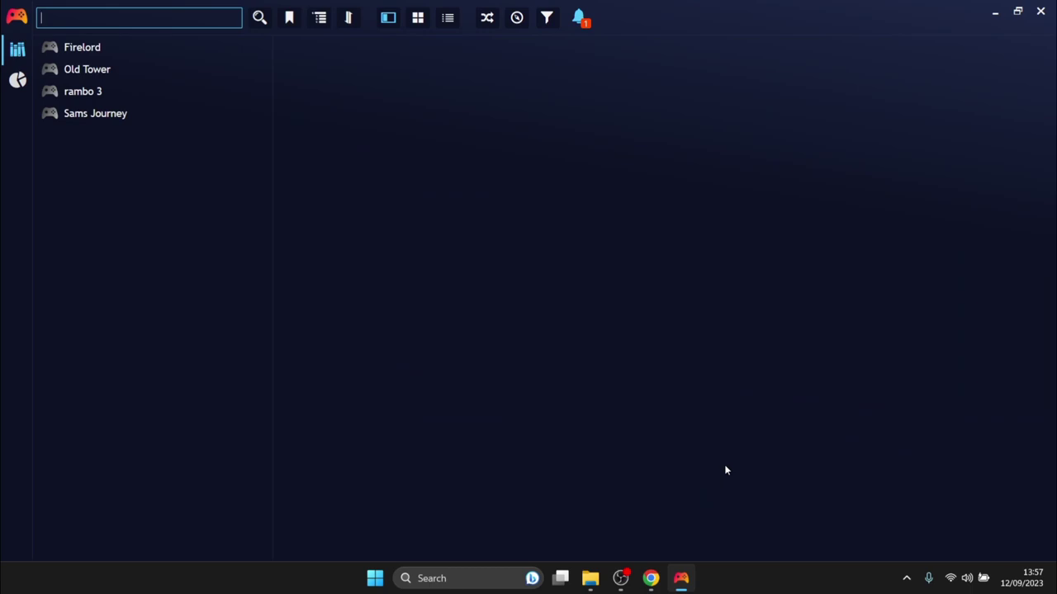
- Review the downloaded artwork and details of the imported games Firelord, Old Tower, rambo 3 and Sams Journey
{"action": "left_click", "coordinate": [81, 48]}
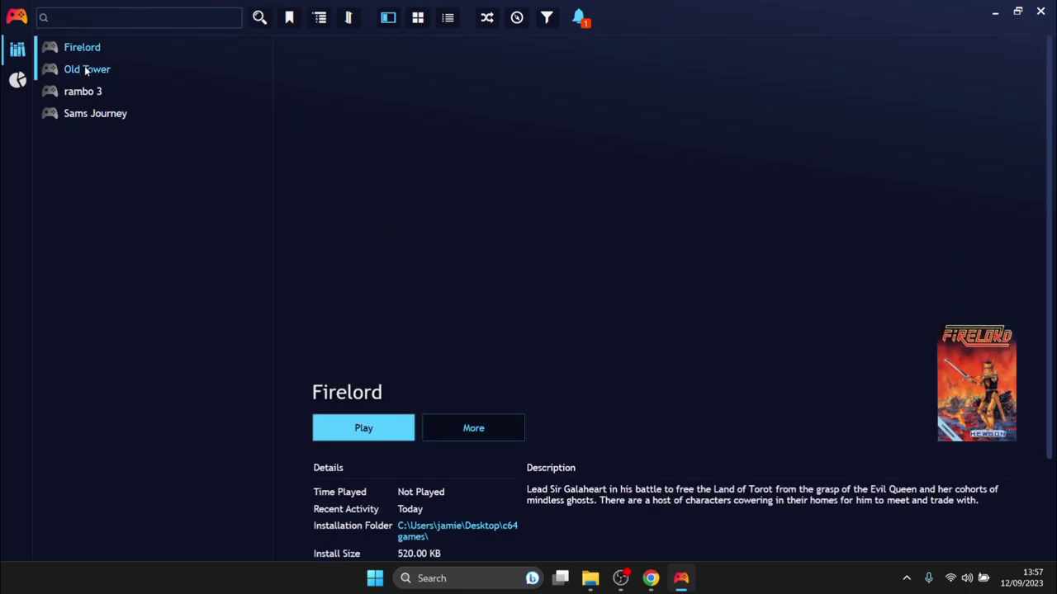
{"action": "left_click", "coordinate": [85, 73]}
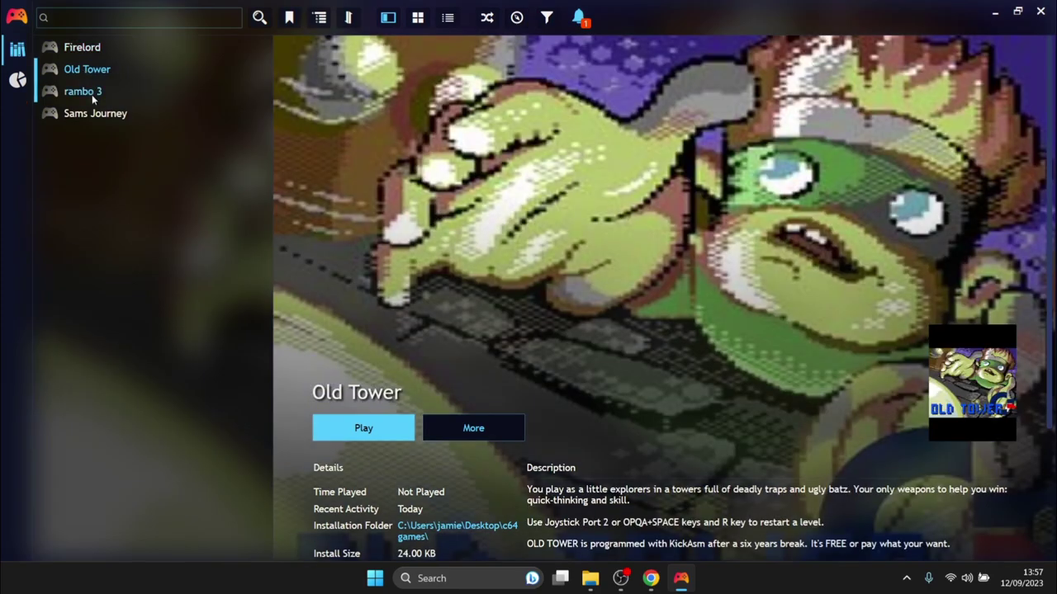
{"action": "left_click", "coordinate": [91, 95]}
{"action": "left_click", "coordinate": [95, 118]}
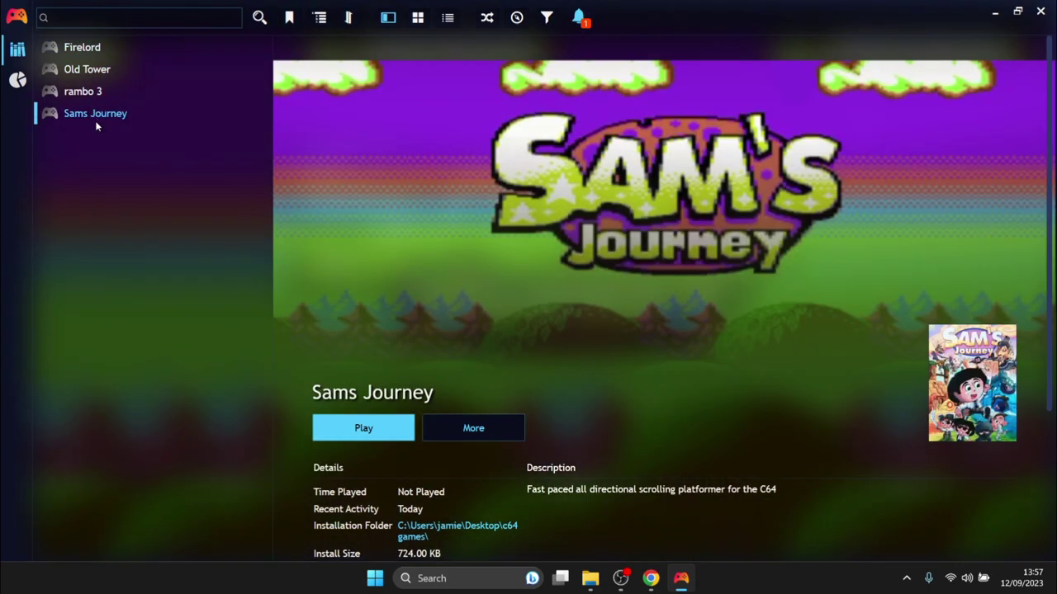
{"action": "left_click", "coordinate": [80, 72]}
{"action": "left_click", "coordinate": [95, 49]}
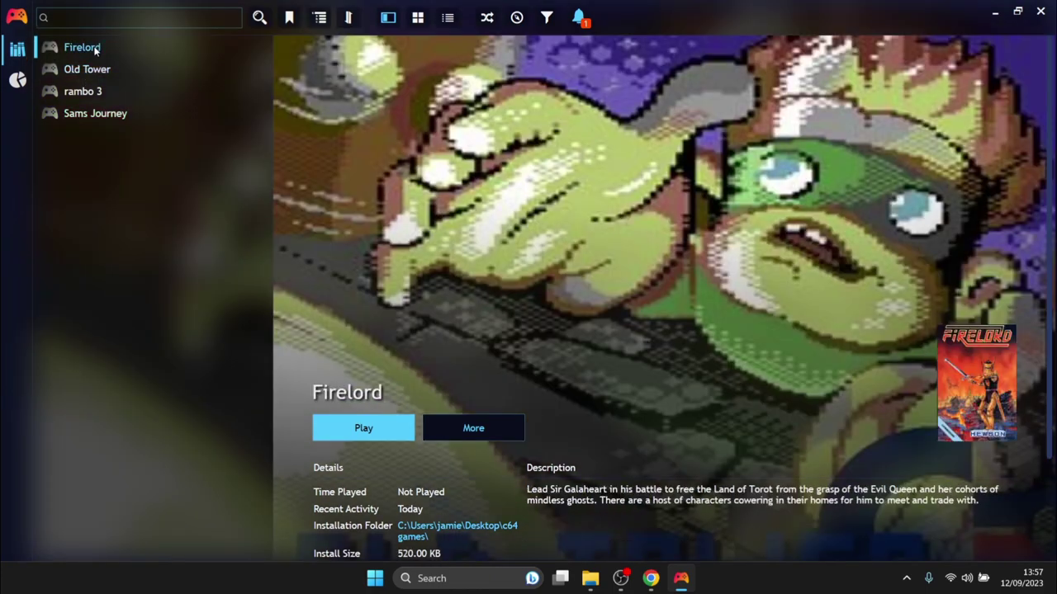
- Launch Old Tower from the library and start the game from its title screen
{"action": "key", "text": "Down"}
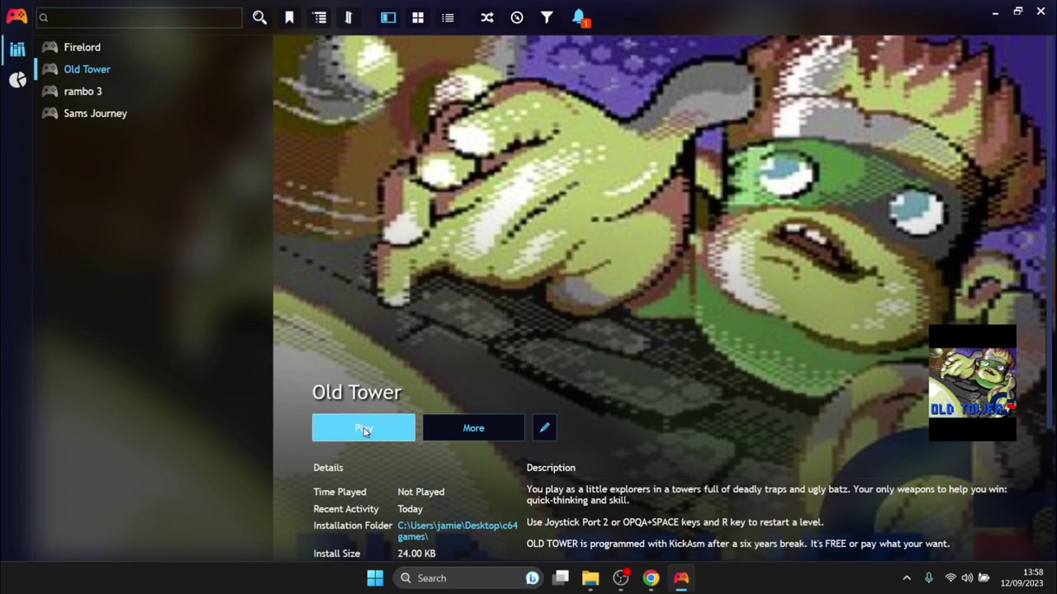
{"action": "left_click", "coordinate": [364, 430]}
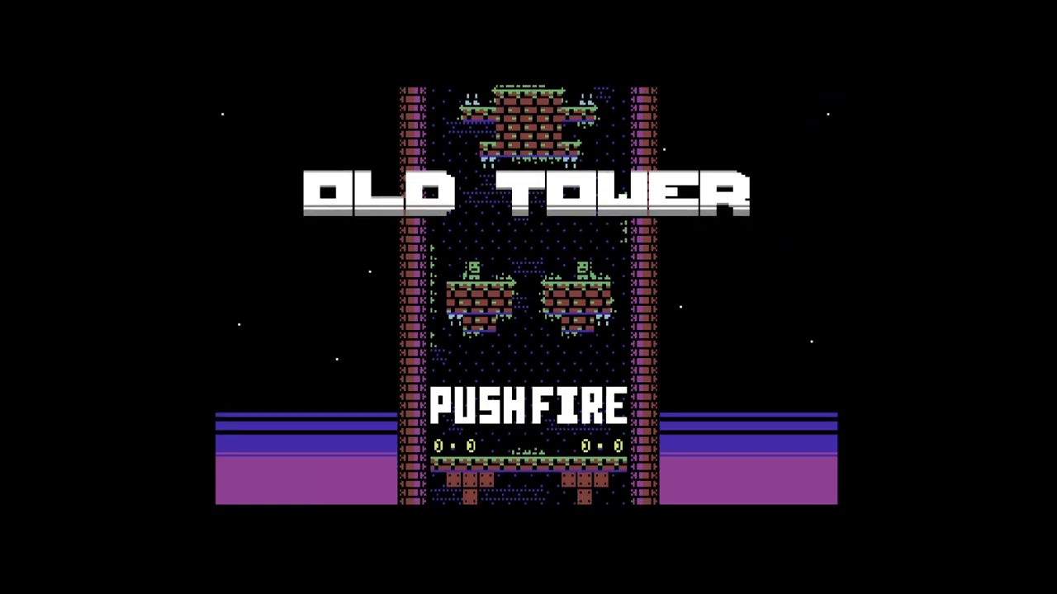
{"action": "key", "text": "space"}
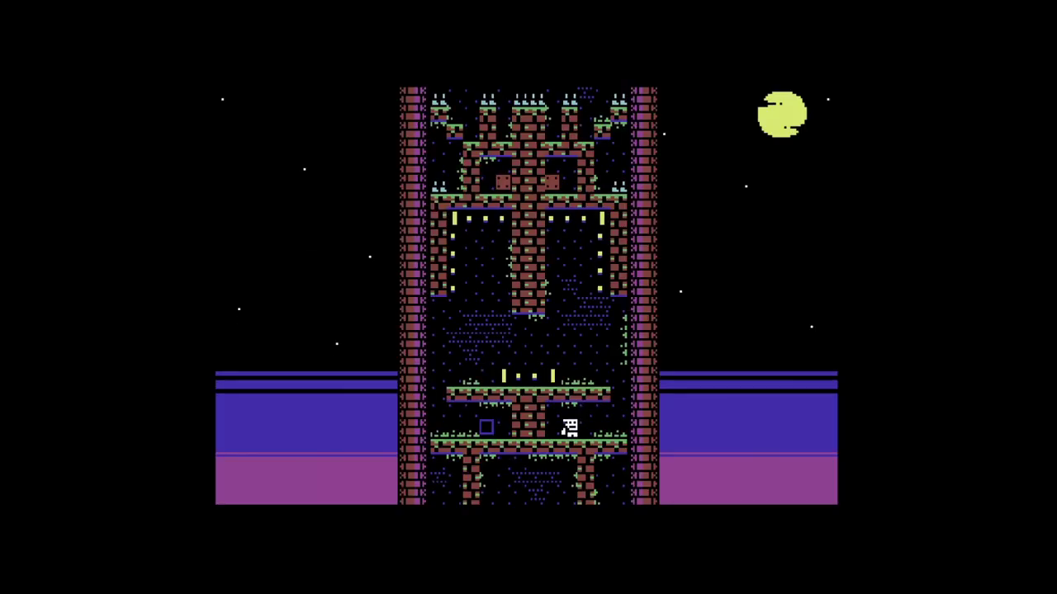
{"action": "key", "text": "Left"}
{"action": "key", "text": "Right"}
{"action": "key", "text": "Up"}
{"action": "key", "text": "Left"}
{"action": "key", "text": "Up"}
{"action": "key", "text": "Right"}
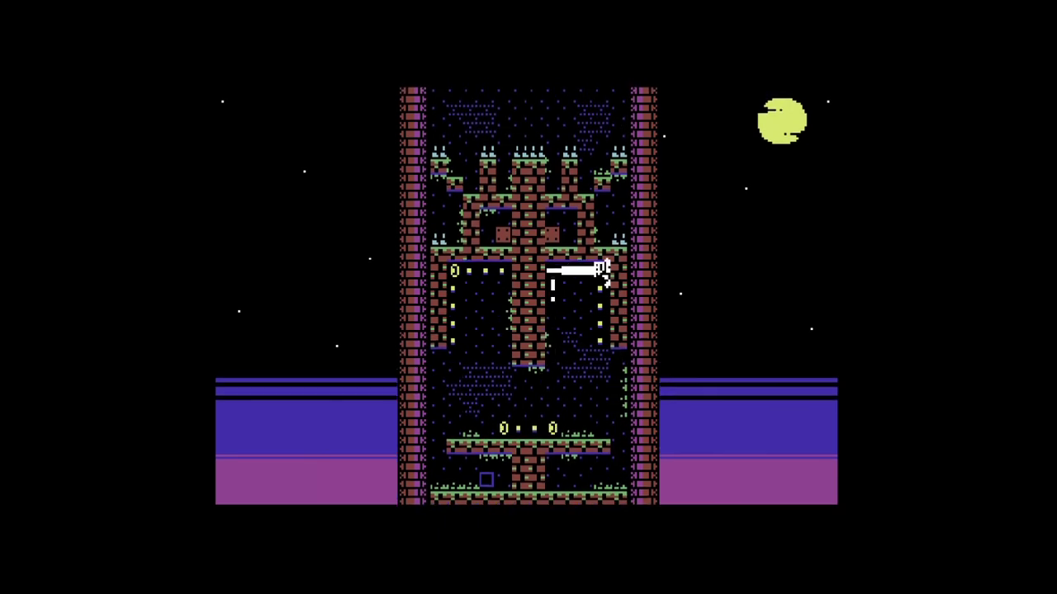
{"action": "key", "text": "Down"}
{"action": "key", "text": "Left"}
{"action": "key", "text": "Up"}
{"action": "key", "text": "Right"}
{"action": "key", "text": "Left"}
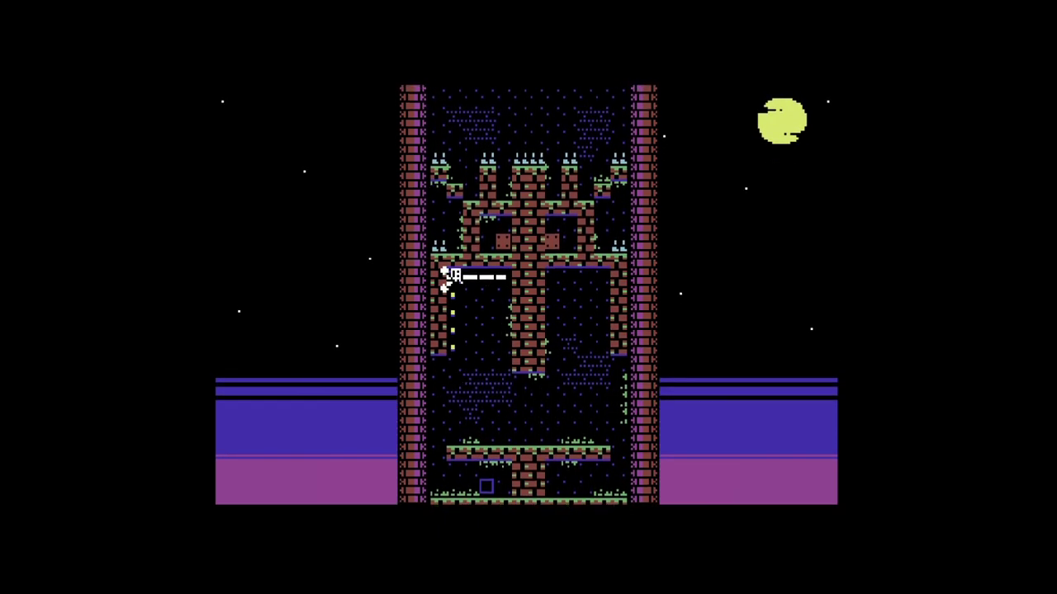
{"action": "key", "text": "Down"}
{"action": "key", "text": "Right"}
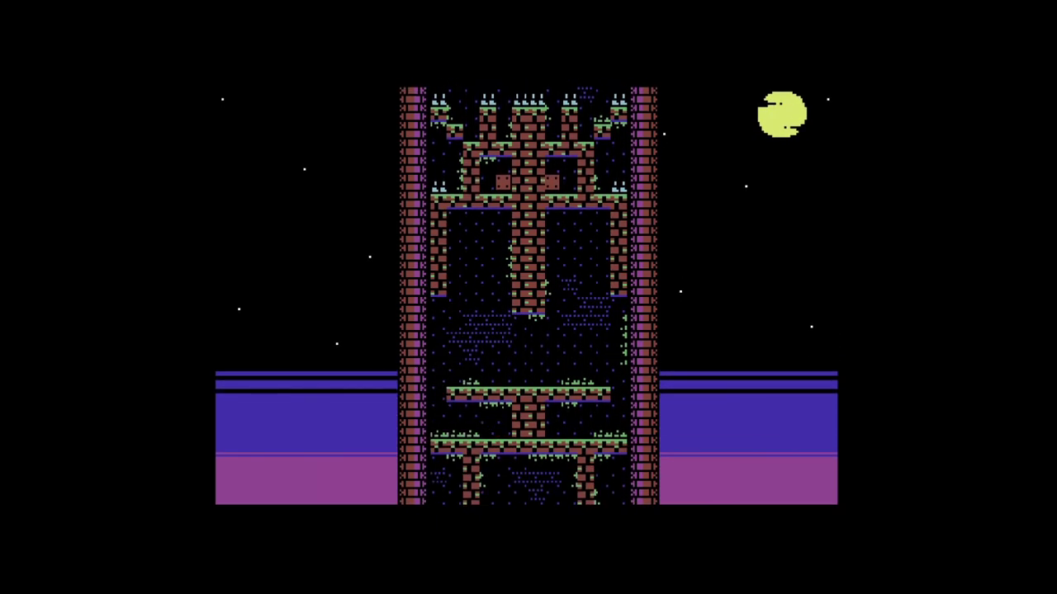
{"action": "key", "text": "space"}
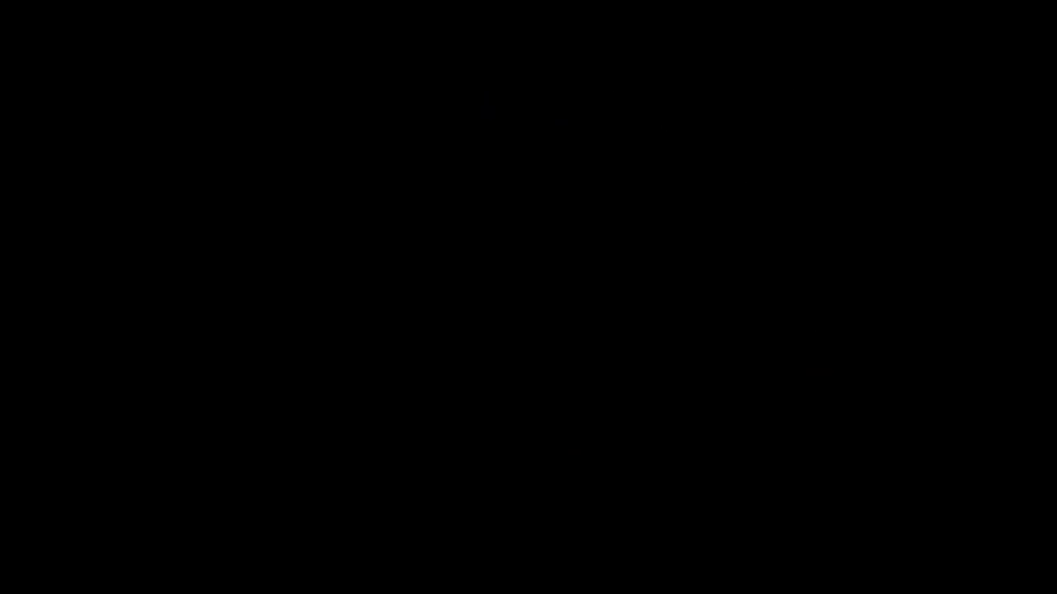
{"action": "key", "text": "Up"}
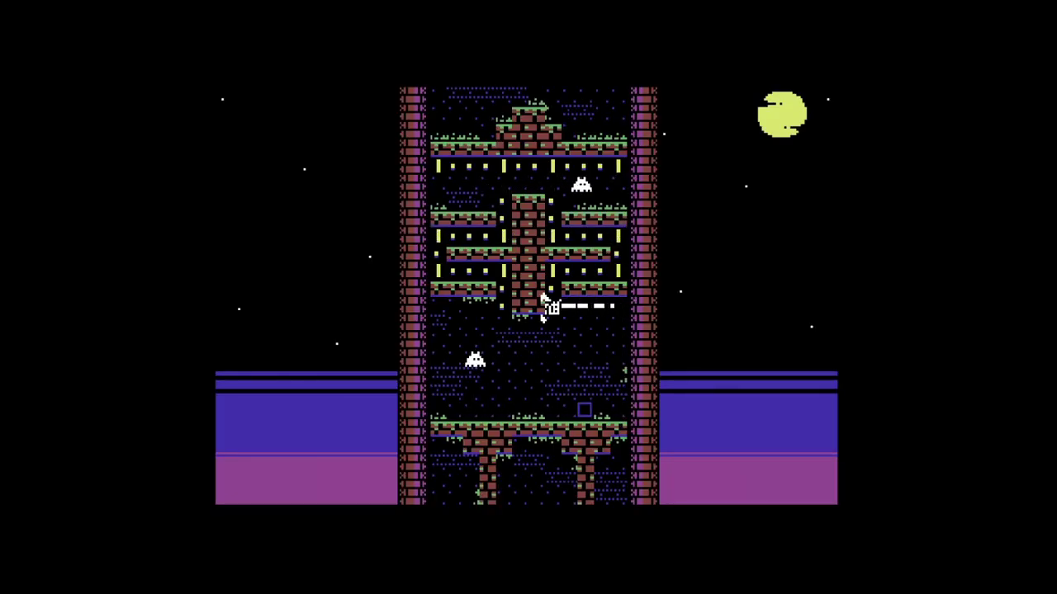
{"action": "key", "text": "space"}
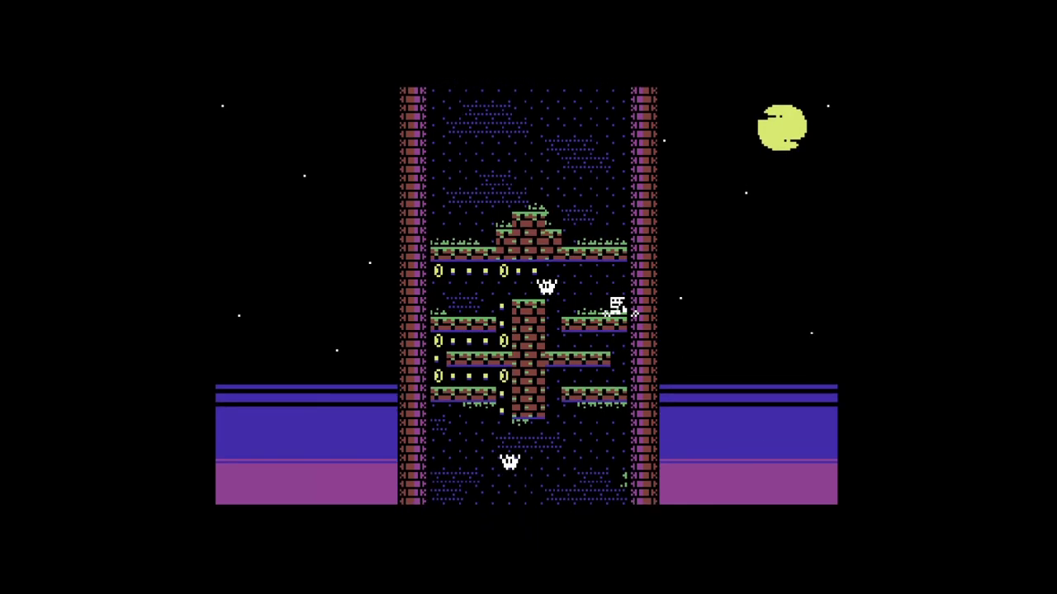
{"action": "key", "text": "Left"}
{"action": "key", "text": "space"}
{"action": "key", "text": "Right"}
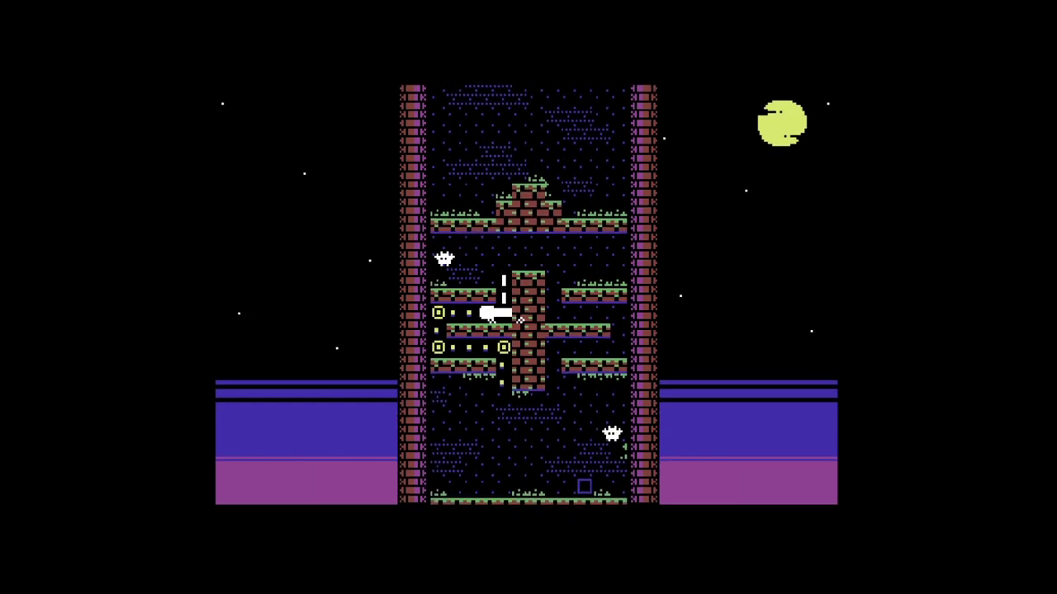
{"action": "key", "text": "Left"}
{"action": "key", "text": "Down"}
{"action": "key", "text": "Right"}
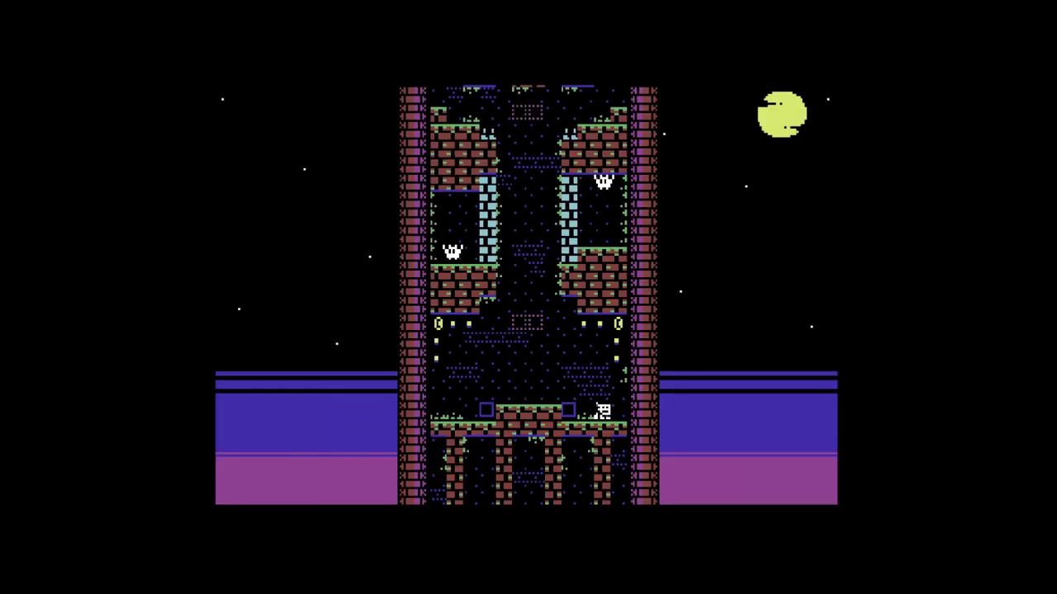
{"action": "key", "text": "Right"}
{"action": "key", "text": "Up"}
{"action": "key", "text": "Up"}
{"action": "key", "text": "Left"}
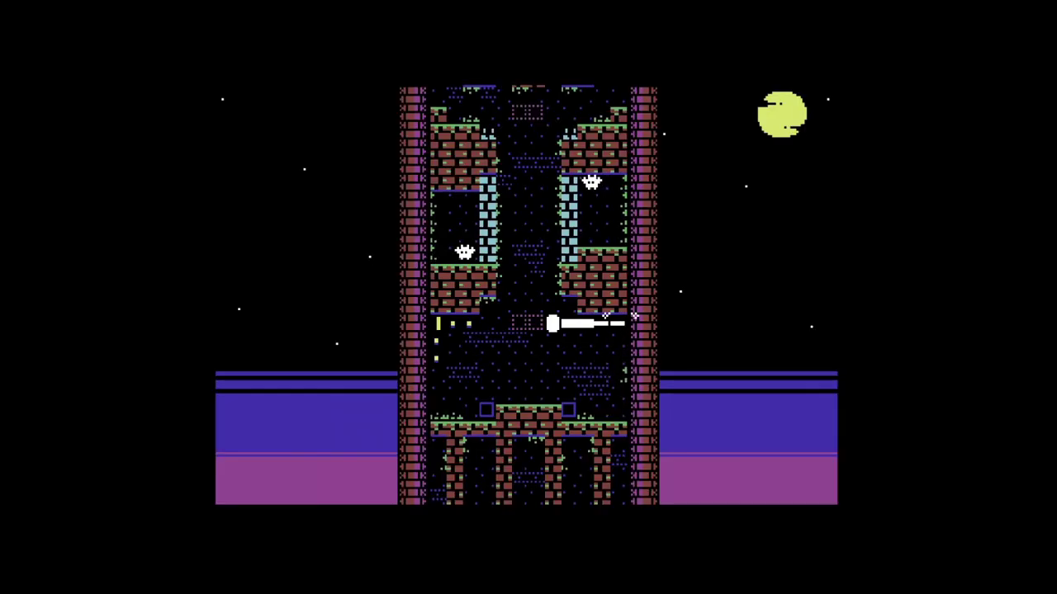
{"action": "key", "text": "Right"}
{"action": "key", "text": "Up"}
{"action": "key", "text": "Right"}
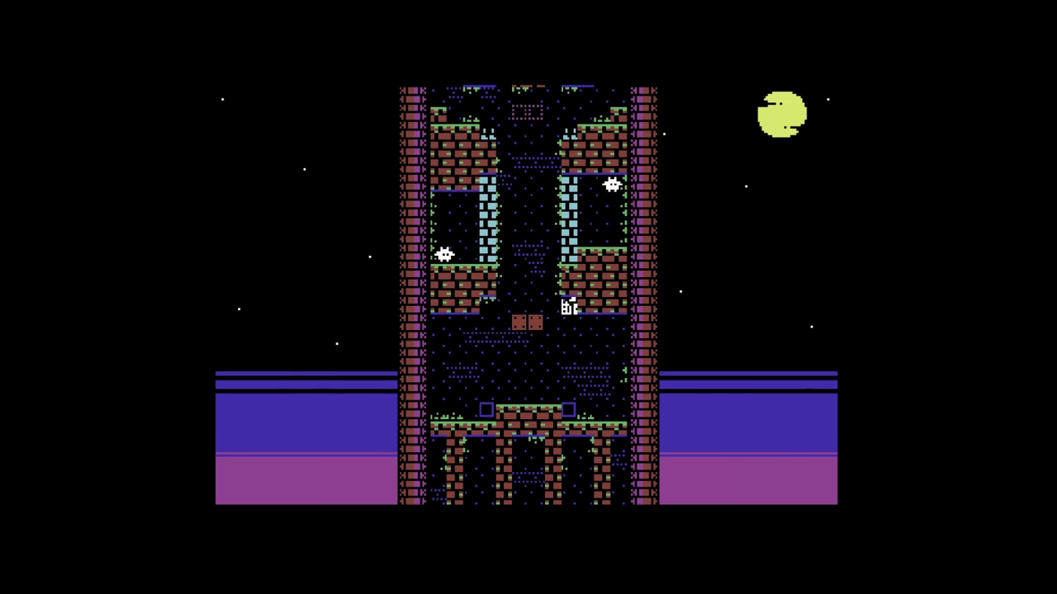
{"action": "key", "text": "Up"}
{"action": "key", "text": "Left"}
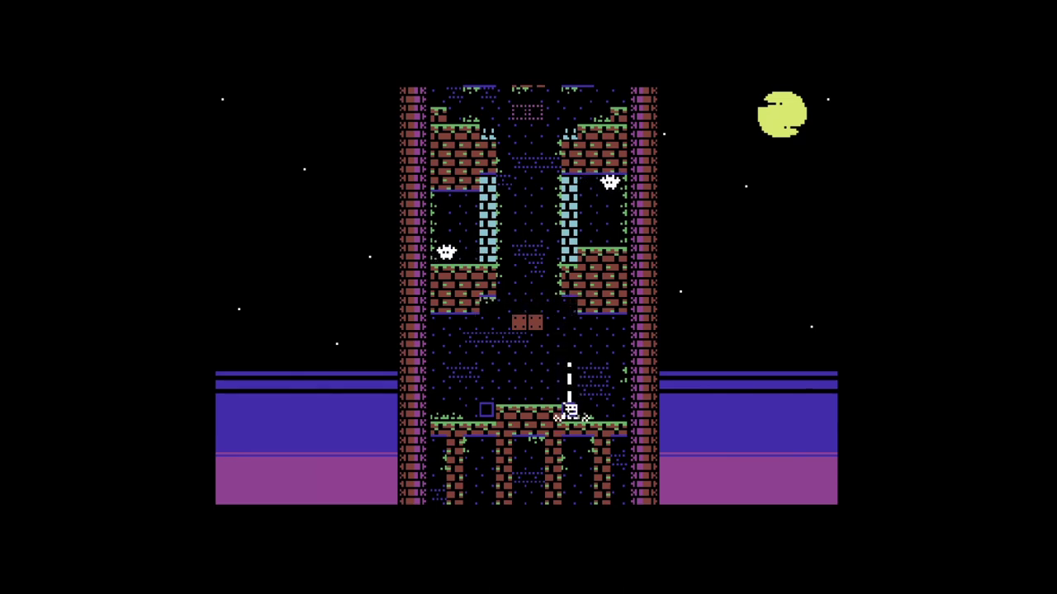
{"action": "key", "text": "Right"}
{"action": "key", "text": "Up"}
{"action": "key", "text": "Left"}
{"action": "key", "text": "Up"}
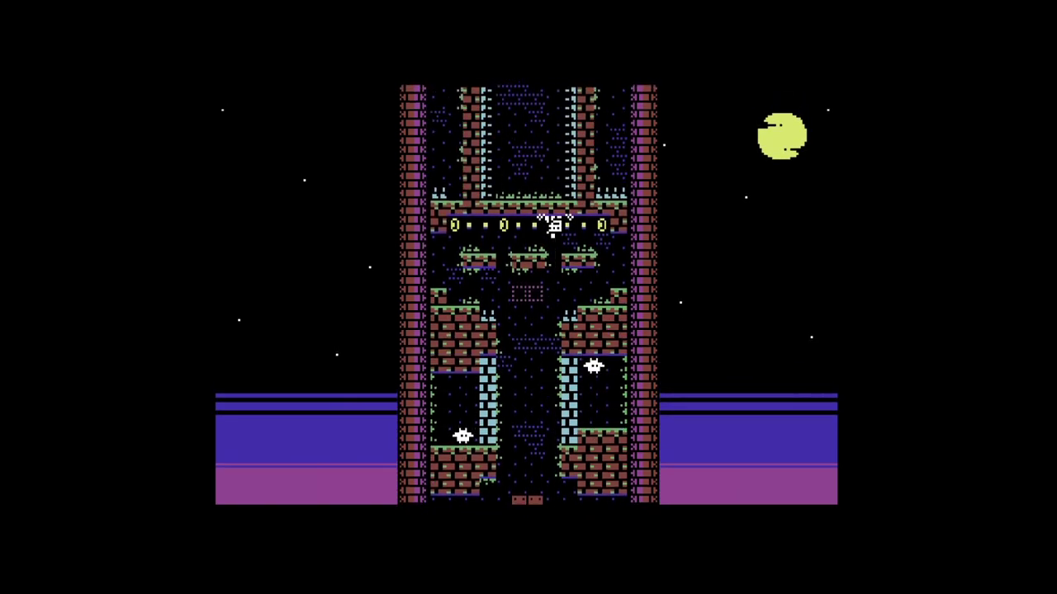
{"action": "key", "text": "Left"}
{"action": "key", "text": "Down"}
{"action": "key", "text": "Right"}
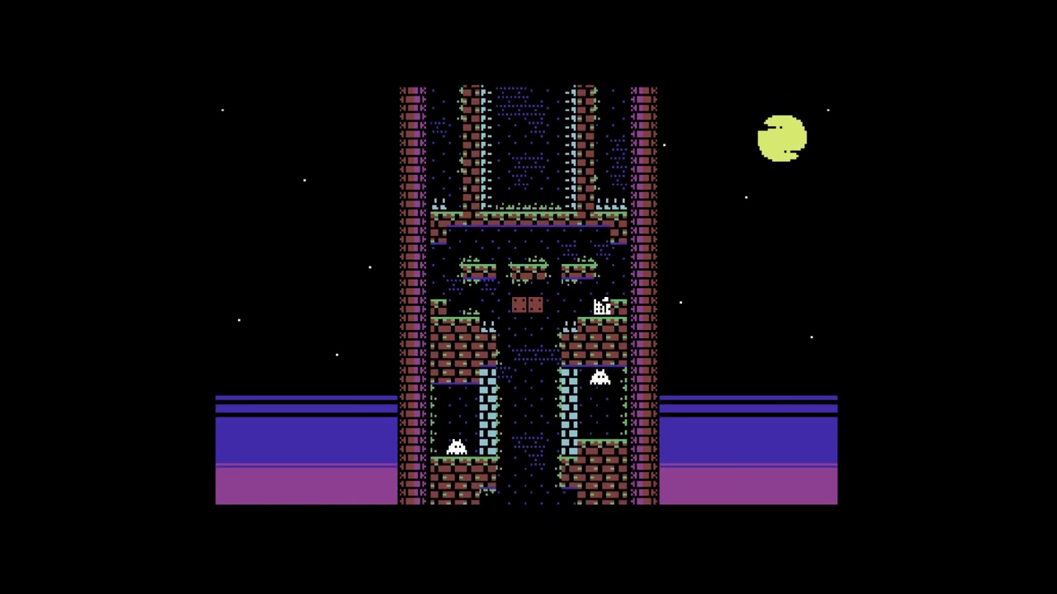
{"action": "key", "text": "Left"}
{"action": "key", "text": "Down"}
{"action": "key", "text": "Right"}
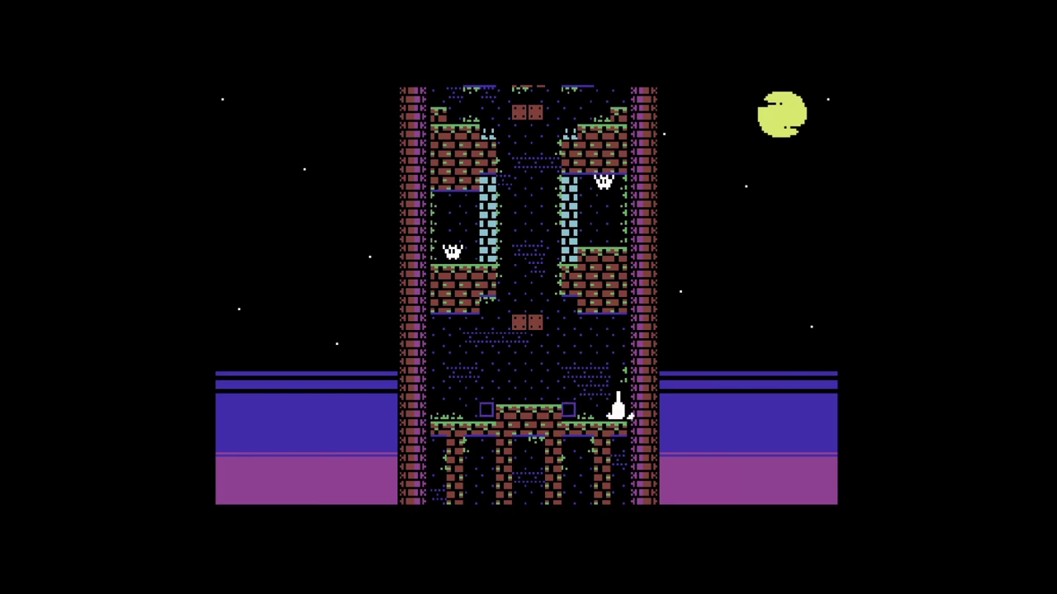
{"action": "key", "text": "Left"}
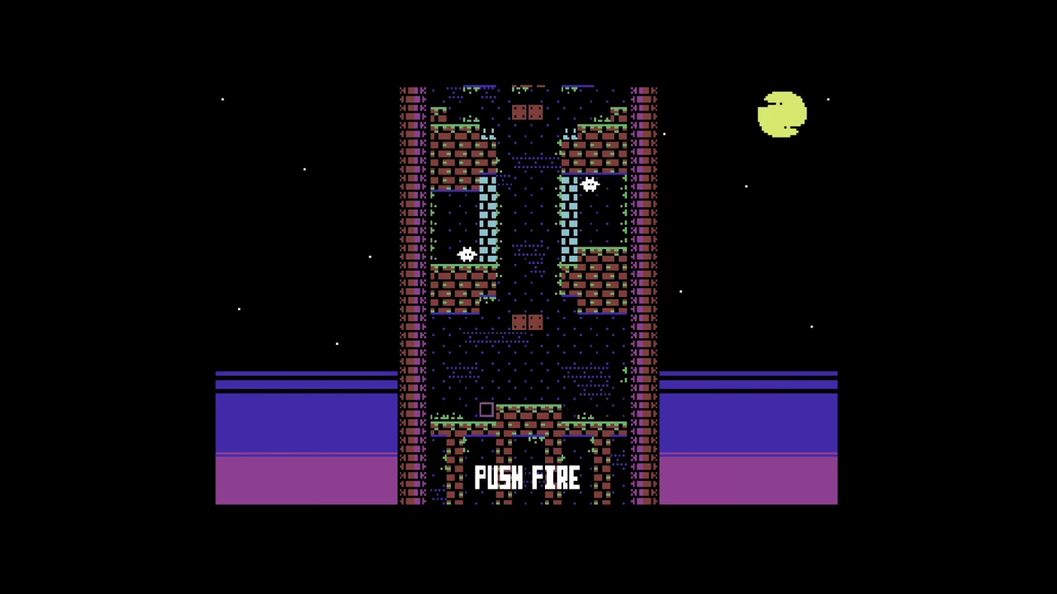
{"action": "key", "text": "space"}
{"action": "key", "text": "Right"}
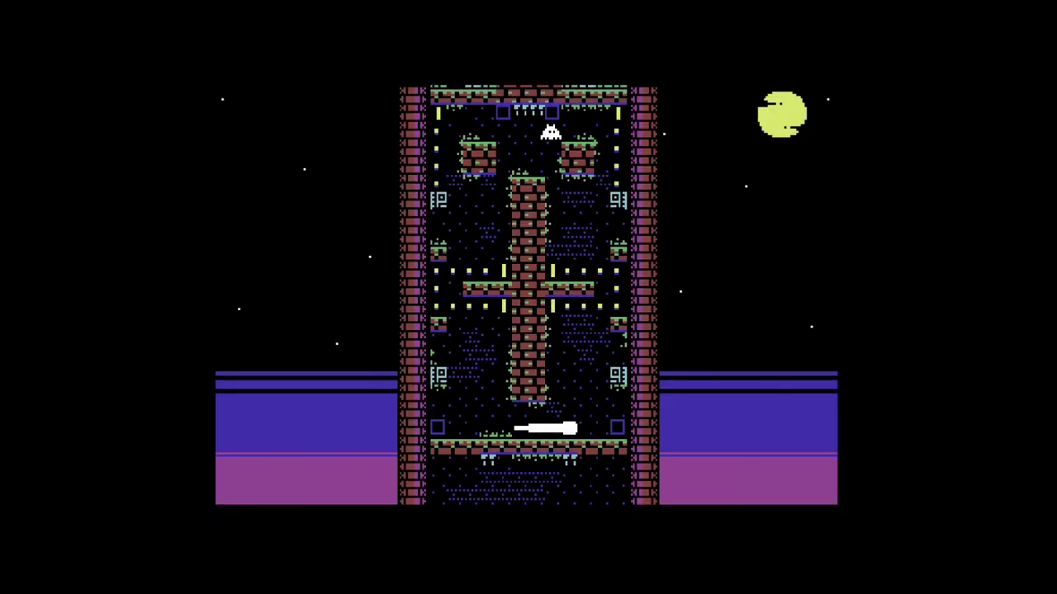
{"action": "key", "text": "Up"}
{"action": "key", "text": "Left"}
{"action": "key", "text": "Up"}
{"action": "key", "text": "Right"}
{"action": "key", "text": "Up"}
{"action": "key", "text": "Left"}
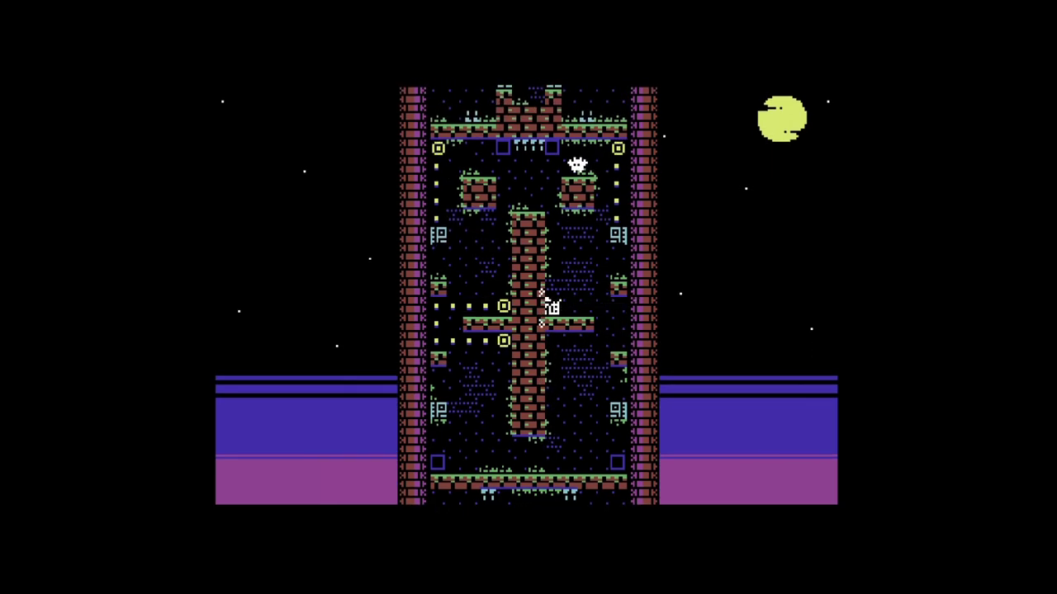
{"action": "key", "text": "Up"}
{"action": "key", "text": "Right"}
{"action": "key", "text": "Down"}
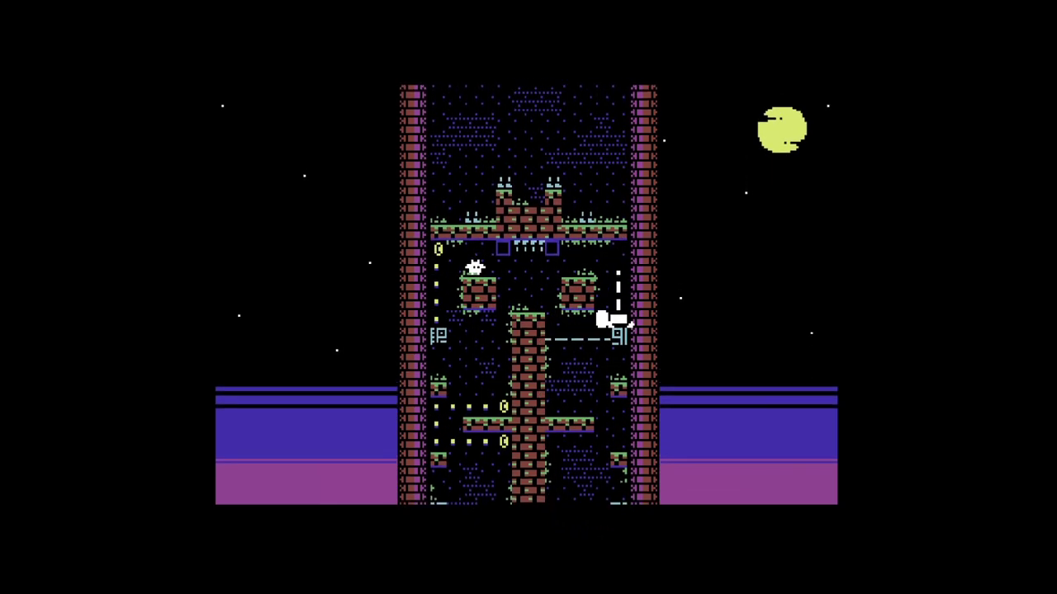
{"action": "key", "text": "Left"}
{"action": "key", "text": "Up"}
{"action": "key", "text": "Right"}
{"action": "key", "text": "Right"}
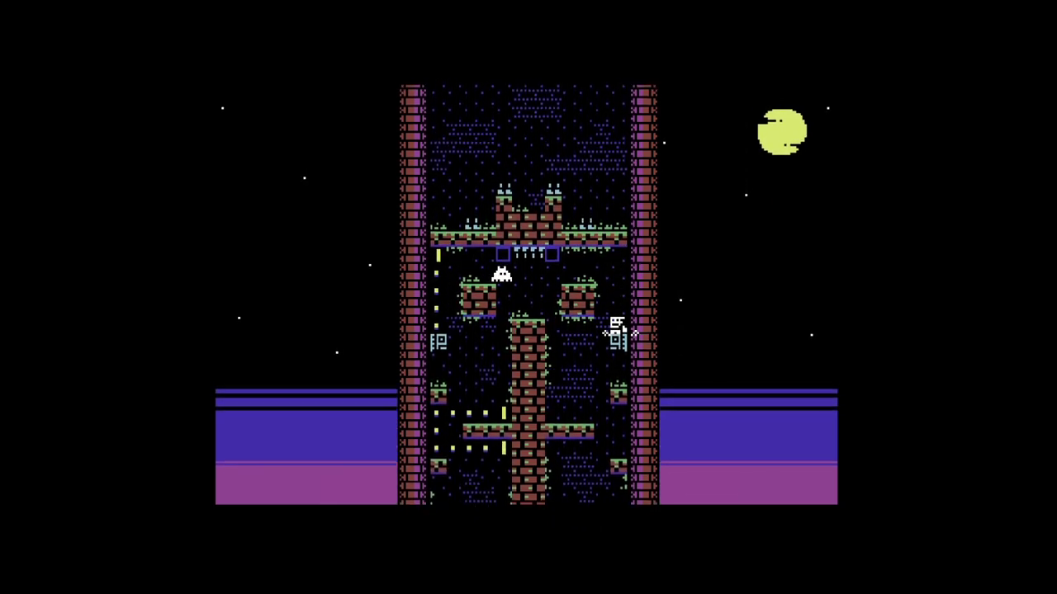
{"action": "key", "text": "Left"}
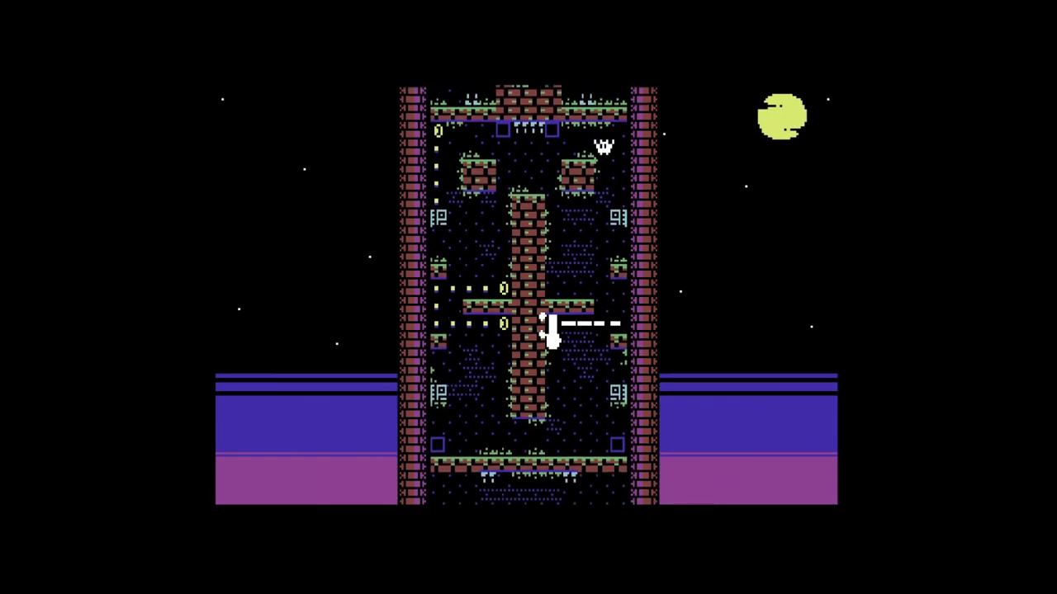
{"action": "key", "text": "Down"}
{"action": "key", "text": "Left"}
{"action": "key", "text": "Right"}
{"action": "key", "text": "Up"}
{"action": "key", "text": "Left"}
{"action": "key", "text": "Right"}
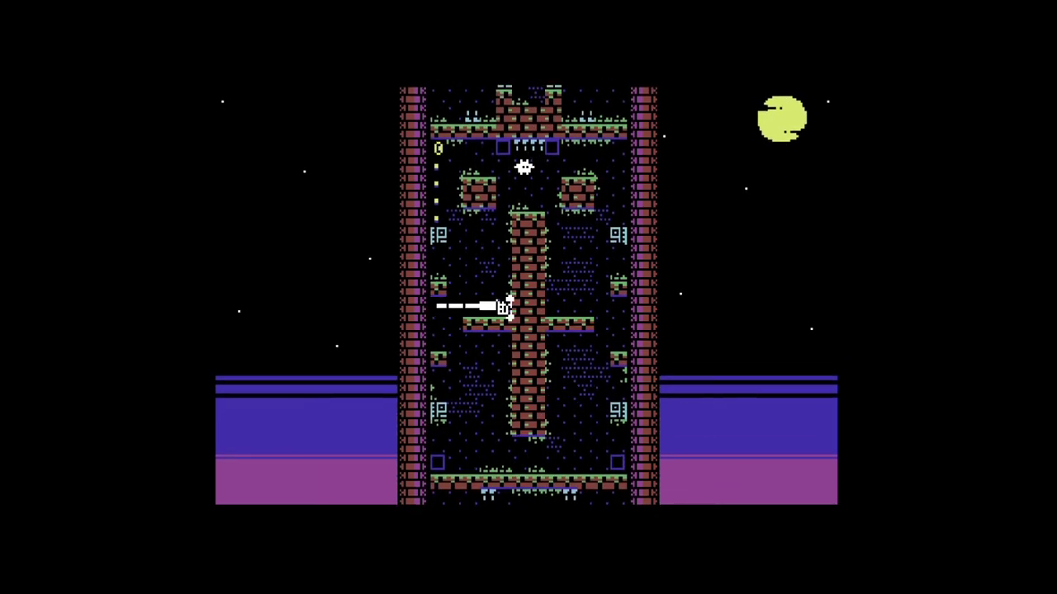
{"action": "key", "text": "Up"}
{"action": "key", "text": "Left"}
- Close the on-screen keyboard overlay and quit the running Old Tower game
{"action": "left_click", "coordinate": [351, 403]}
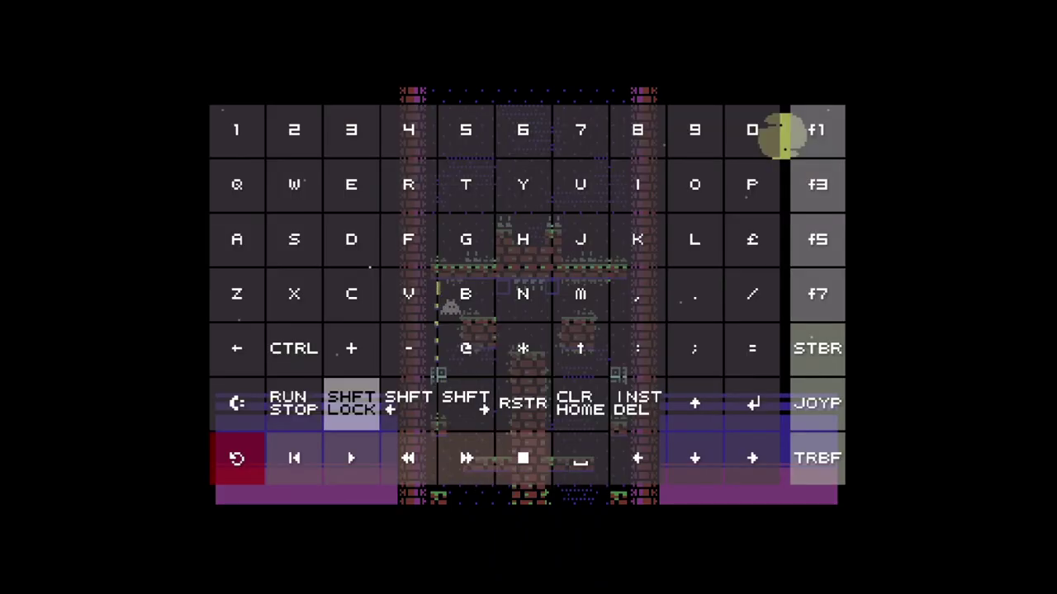
{"action": "key", "text": "Escape"}
{"action": "key", "text": "Escape"}
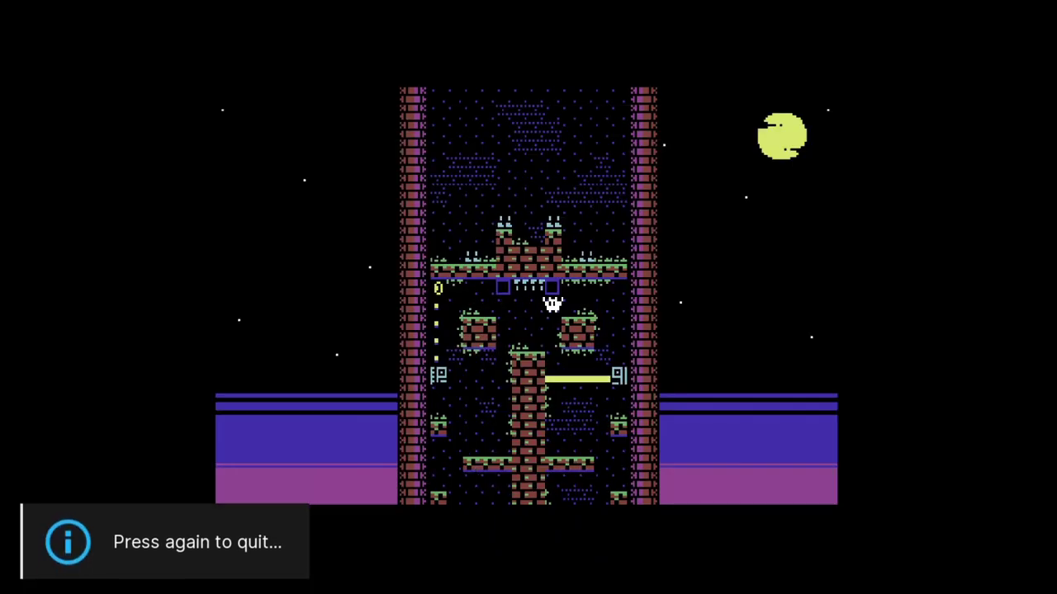
{"action": "key", "text": "Escape"}
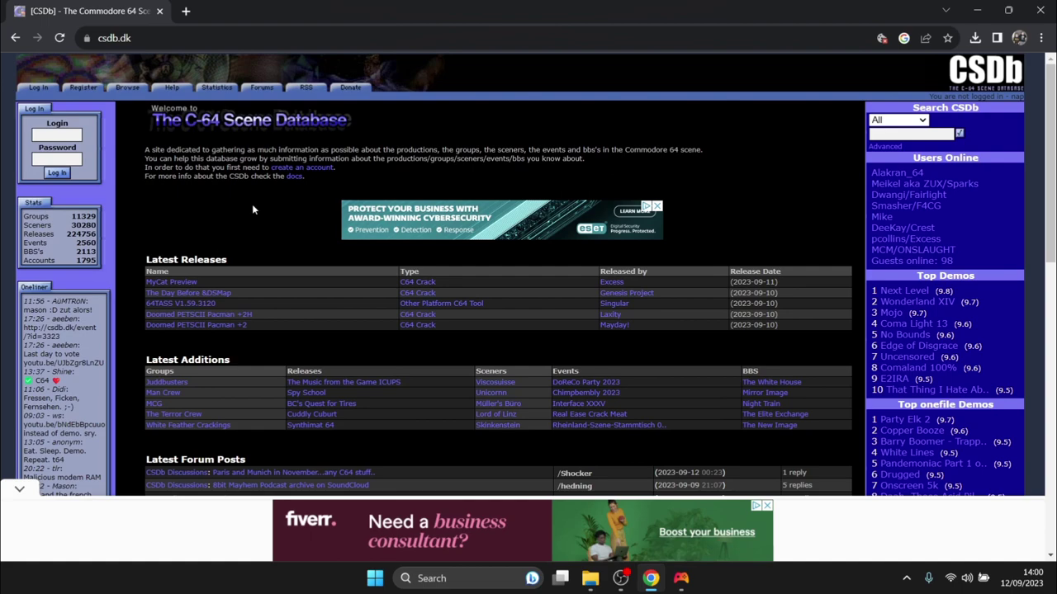
- Open the latest releases list on CSDb and download Super8Football+D.RPL.zip from the Super 8 Football +D release page
{"action": "left_click", "coordinate": [211, 260]}
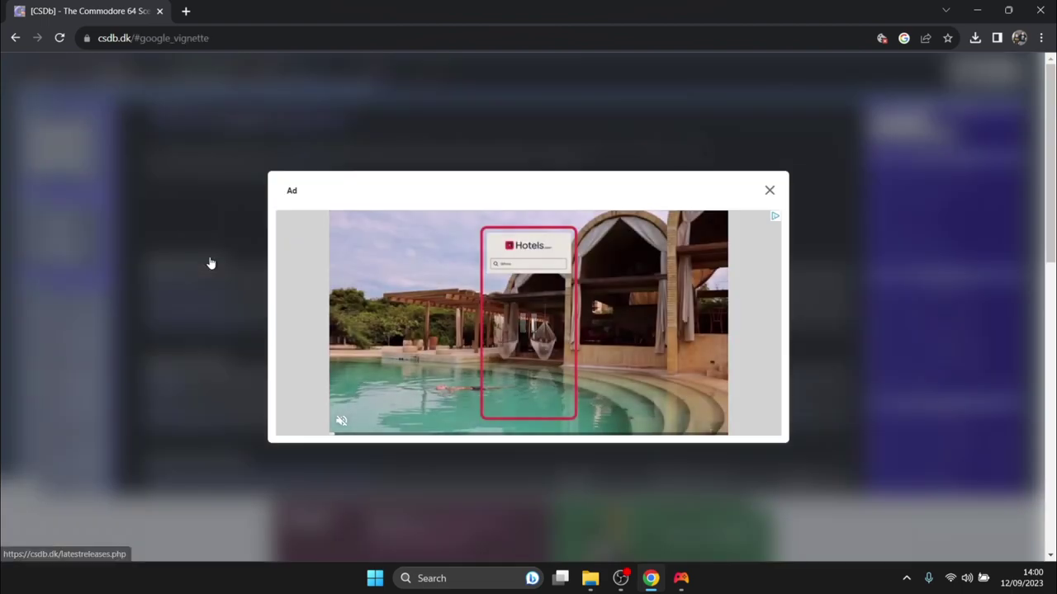
{"action": "left_click", "coordinate": [769, 190]}
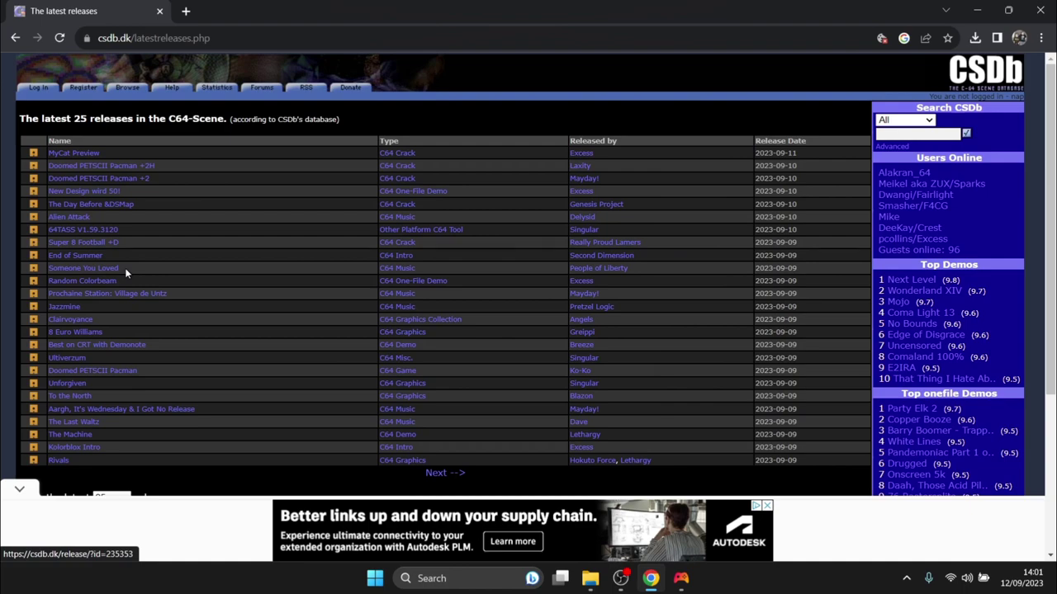
{"action": "left_click", "coordinate": [111, 245]}
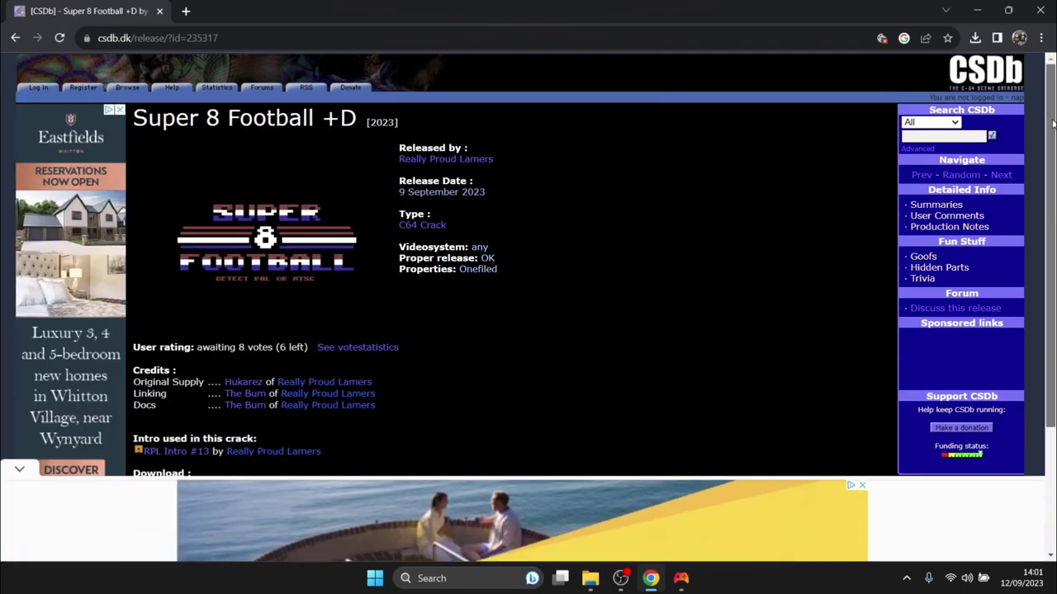
{"action": "scroll", "coordinate": [1053, 122], "scroll_direction": "down", "scroll_amount": 2}
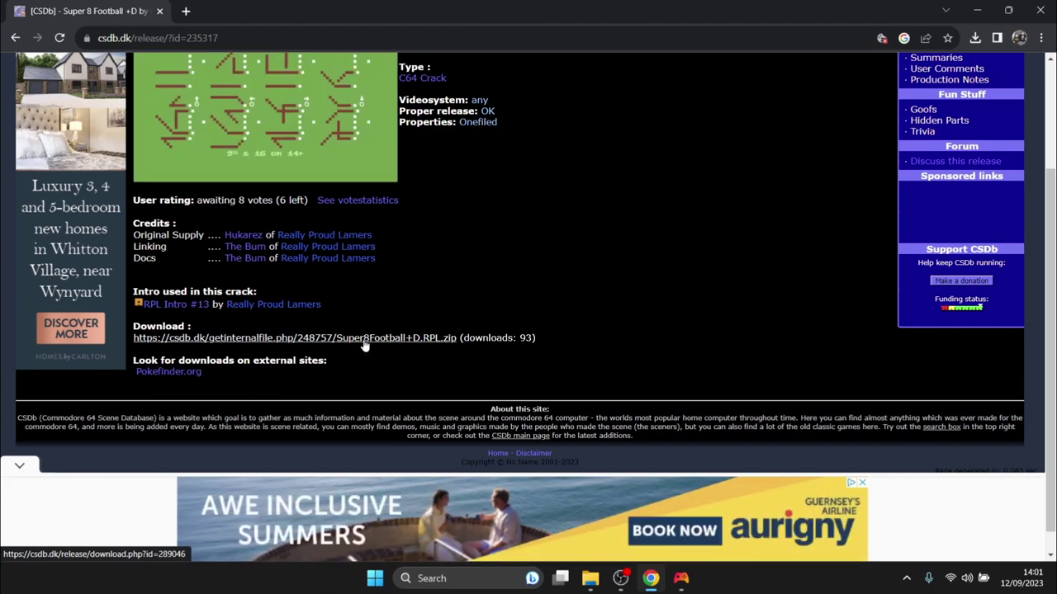
{"action": "left_click", "coordinate": [364, 346]}
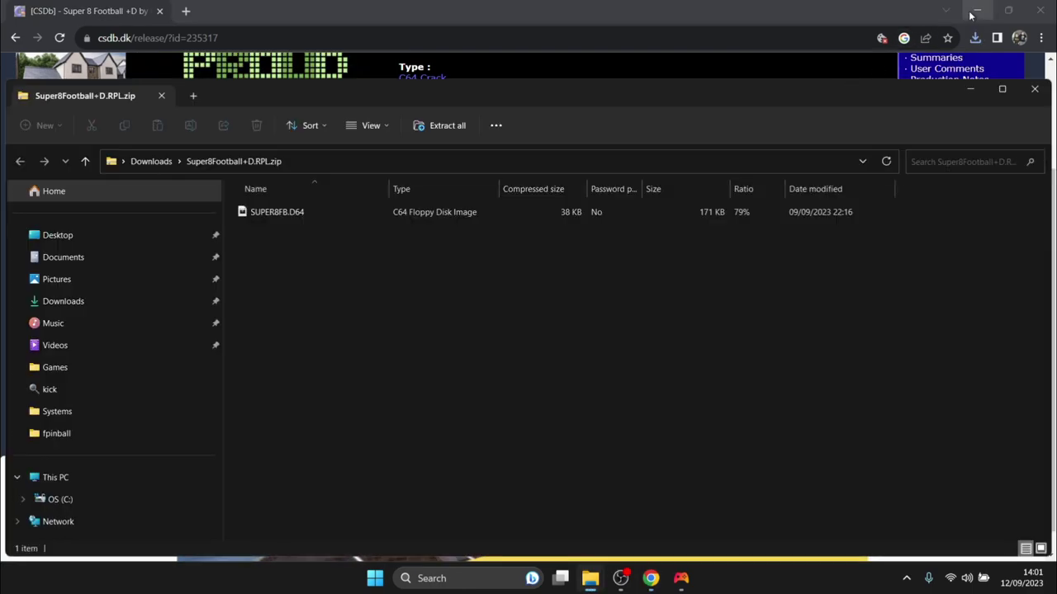
- Extract SUPER8FB.D64 from the downloaded archive onto the desktop and close the archive window
{"action": "left_click", "coordinate": [971, 12]}
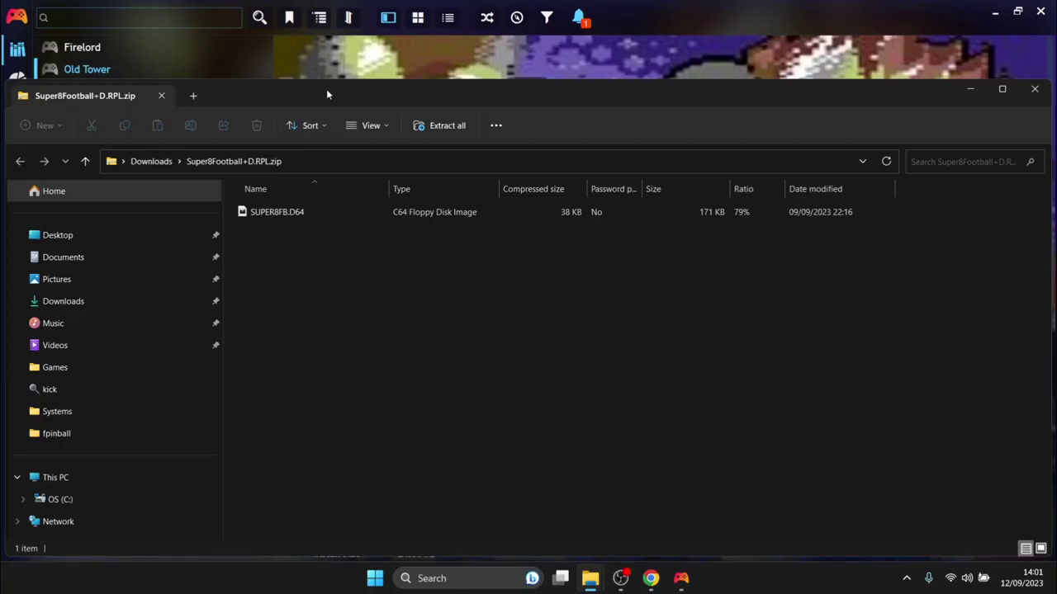
{"action": "left_click_drag", "start_coordinate": [327, 95], "coordinate": [743, 69]}
{"action": "left_click", "coordinate": [995, 11]}
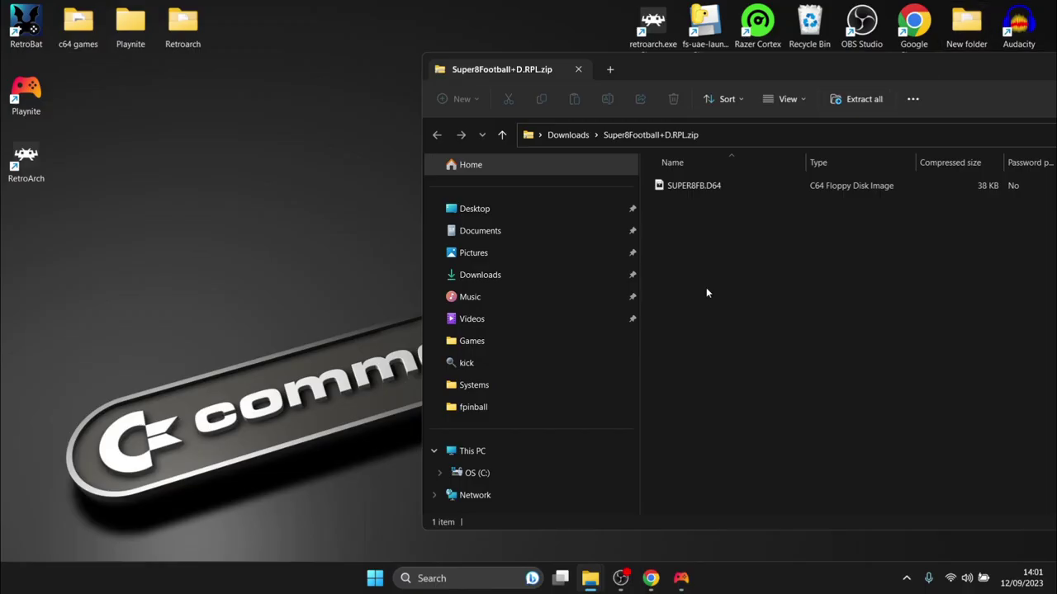
{"action": "left_click", "coordinate": [731, 184]}
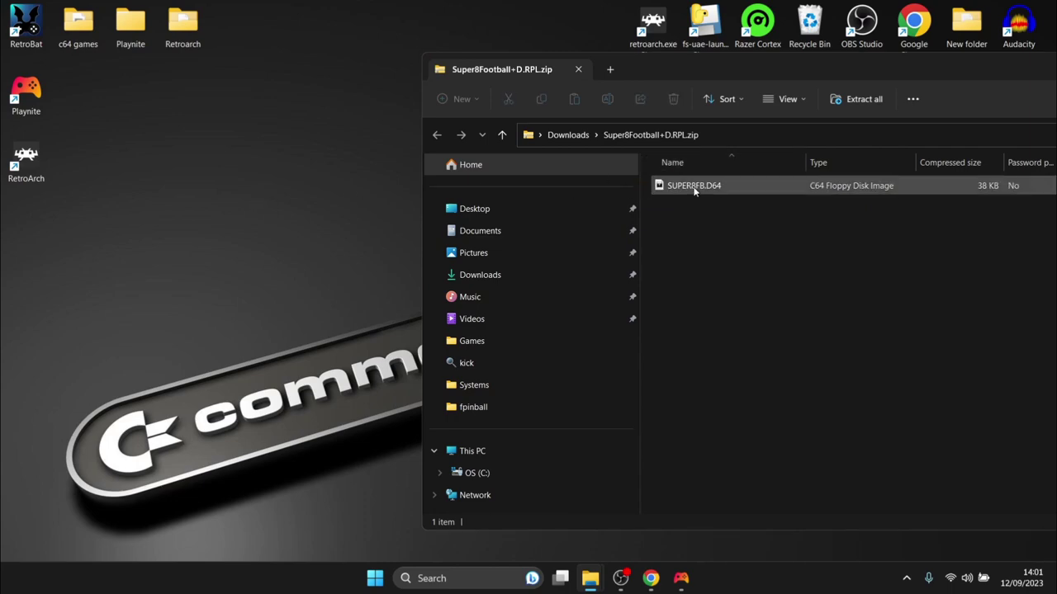
{"action": "left_click_drag", "start_coordinate": [696, 186], "coordinate": [229, 194]}
{"action": "double_click", "coordinate": [767, 62]}
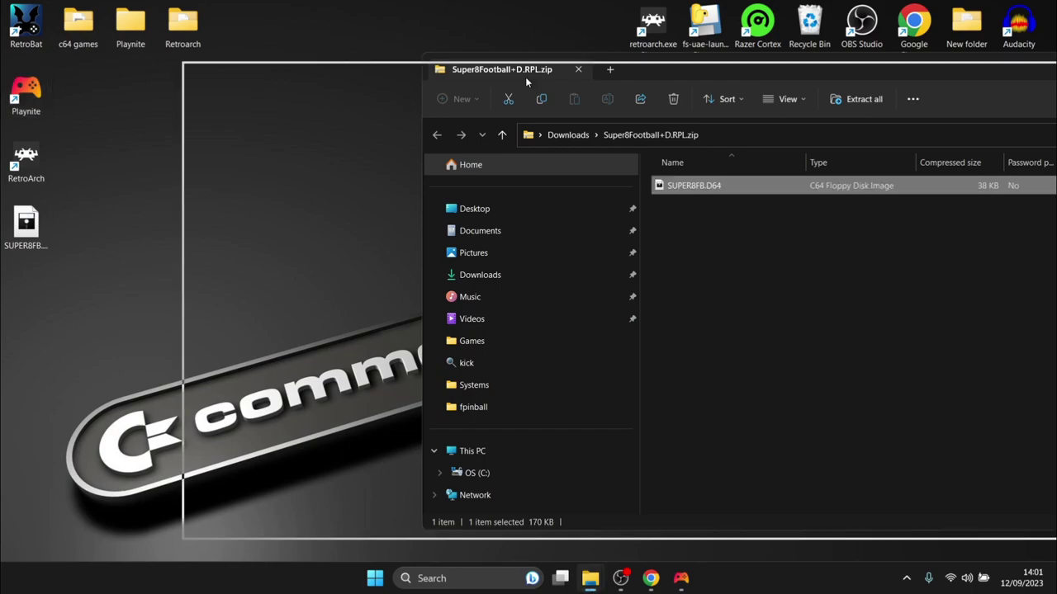
{"action": "left_click", "coordinate": [1004, 92]}
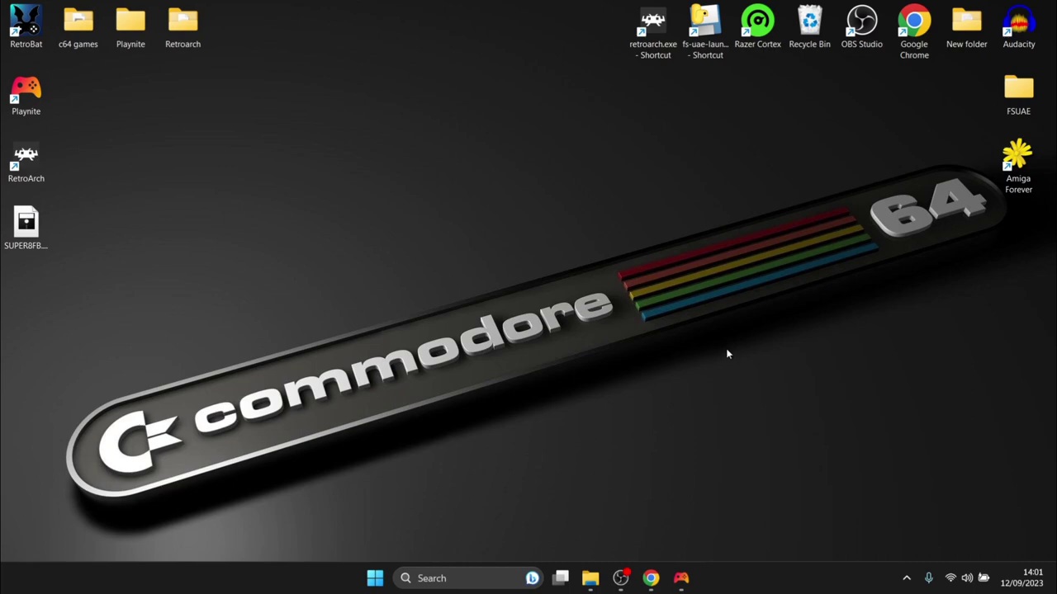
- Switch to Chrome and search itch.io for "commodore 64"
{"action": "left_click", "coordinate": [651, 578]}
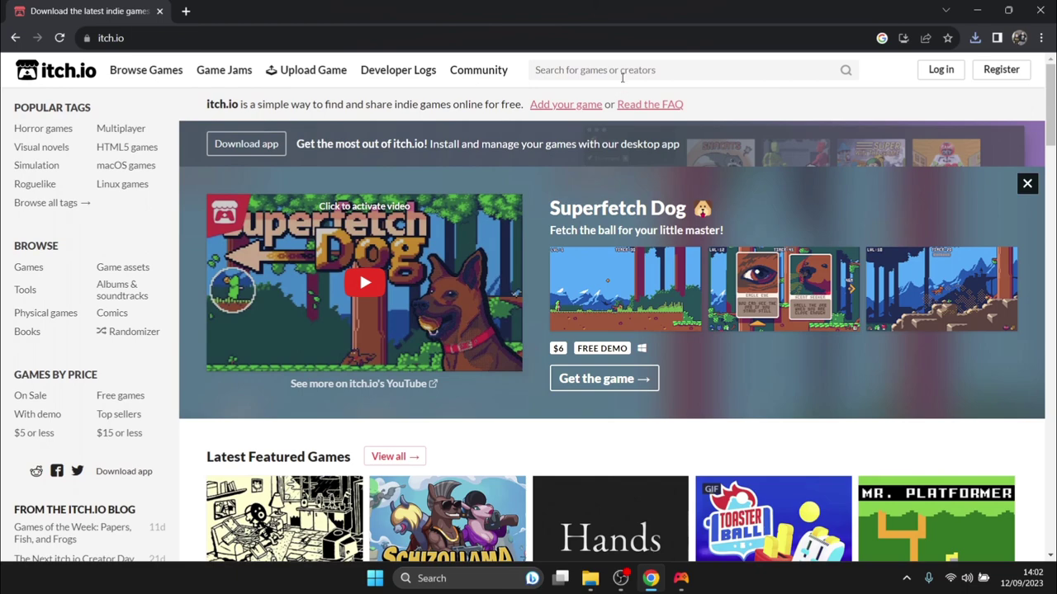
{"action": "left_click", "coordinate": [622, 73]}
{"action": "left_click", "coordinate": [626, 102]}
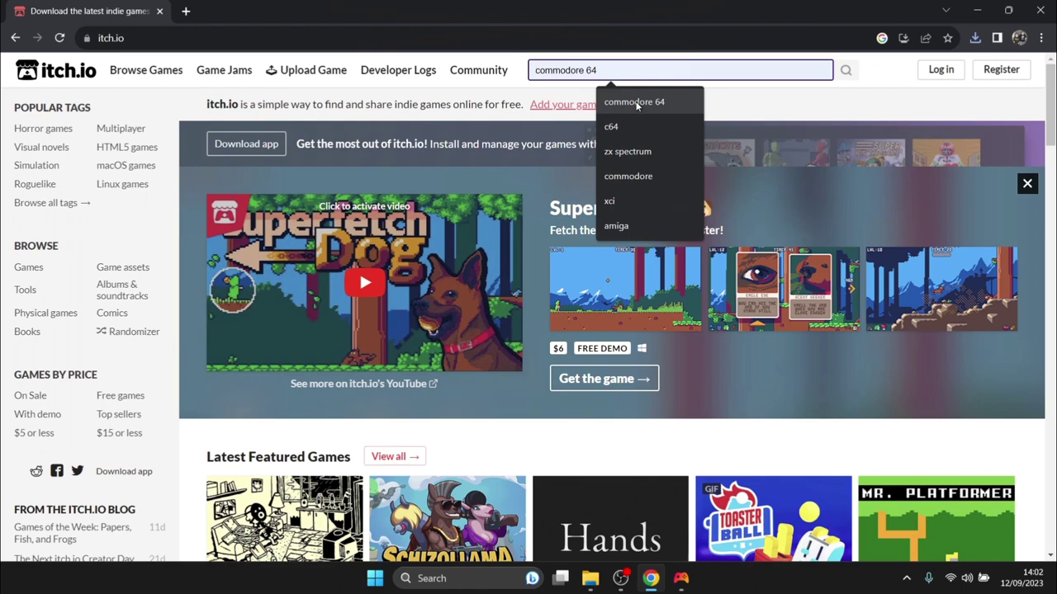
{"action": "left_click", "coordinate": [636, 104]}
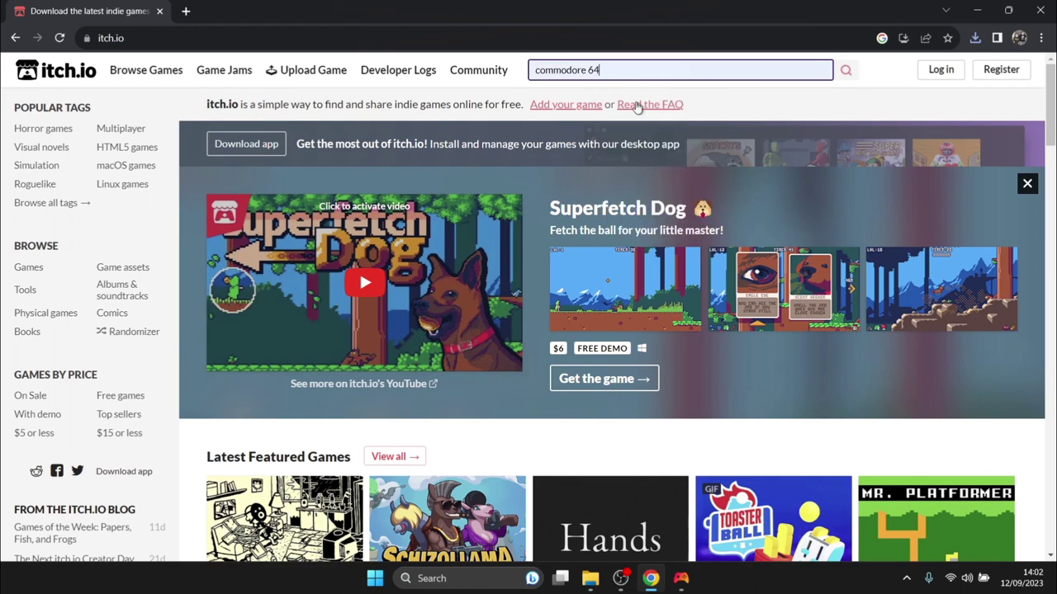
{"action": "left_click", "coordinate": [842, 76]}
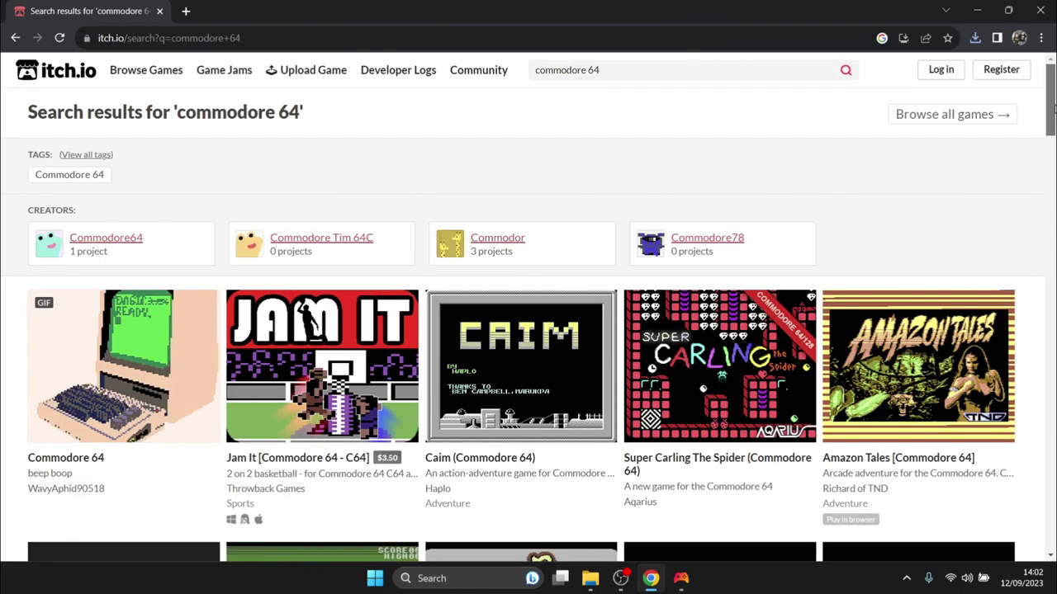
- Examine the full list of Commodore 64 search results, previewing Old Tower, and return to the start of the results
{"action": "scroll", "coordinate": [529, 313], "scroll_direction": "down", "scroll_amount": 2}
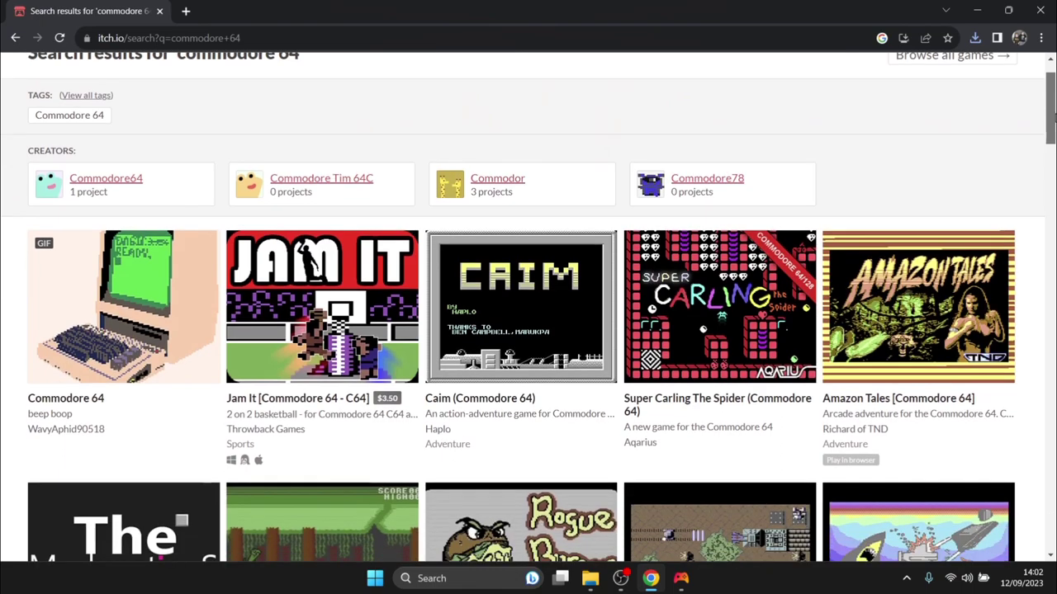
{"action": "scroll", "coordinate": [528, 314], "scroll_direction": "down", "scroll_amount": 3}
{"action": "scroll", "coordinate": [529, 314], "scroll_direction": "down", "scroll_amount": 4}
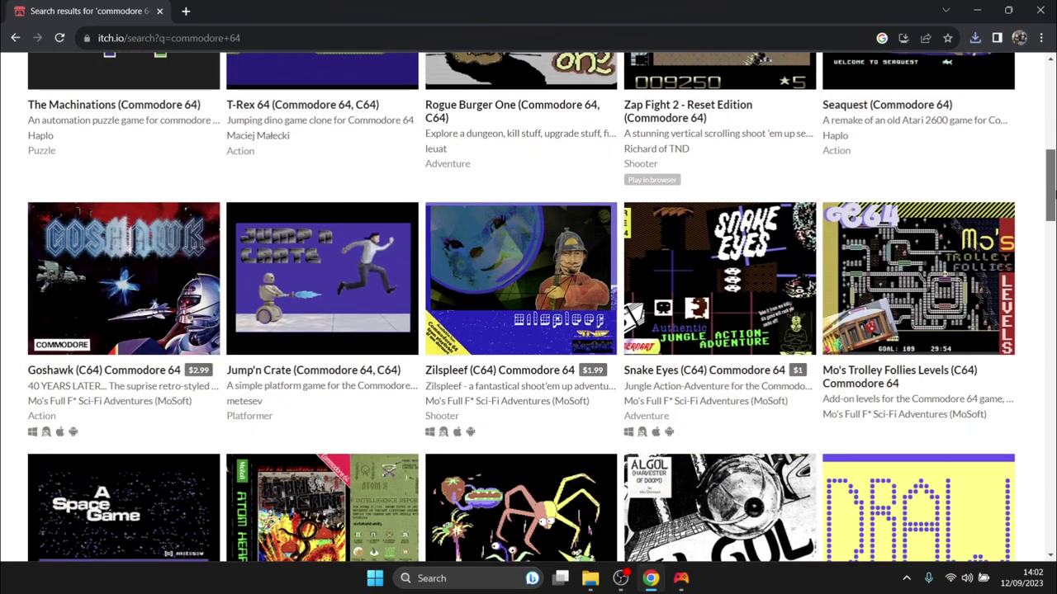
{"action": "scroll", "coordinate": [528, 314], "scroll_direction": "down", "scroll_amount": 6}
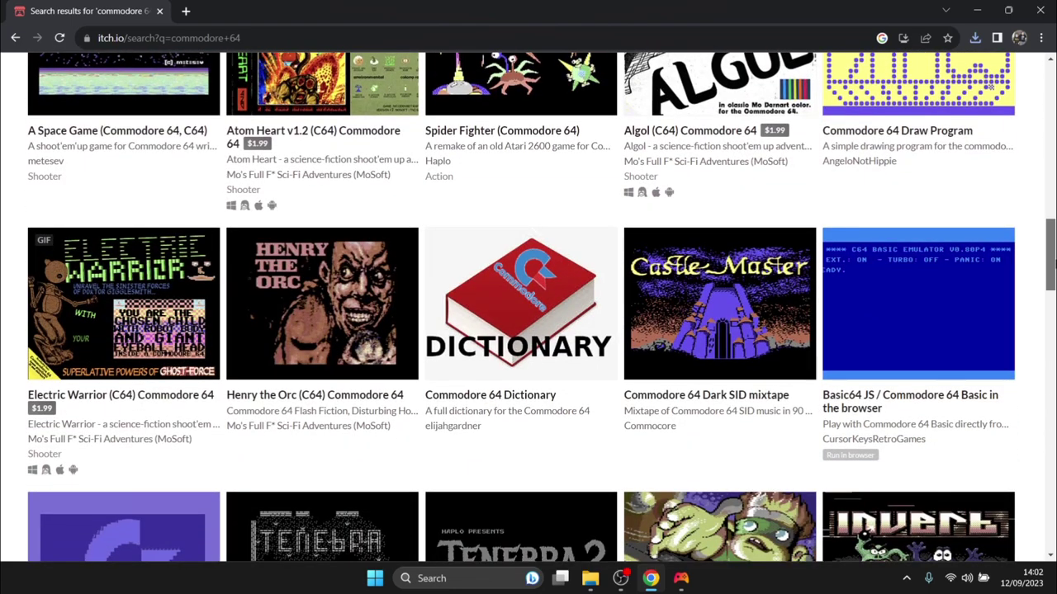
{"action": "scroll", "coordinate": [528, 314], "scroll_direction": "down", "scroll_amount": 2}
{"action": "scroll", "coordinate": [528, 314], "scroll_direction": "down", "scroll_amount": 3}
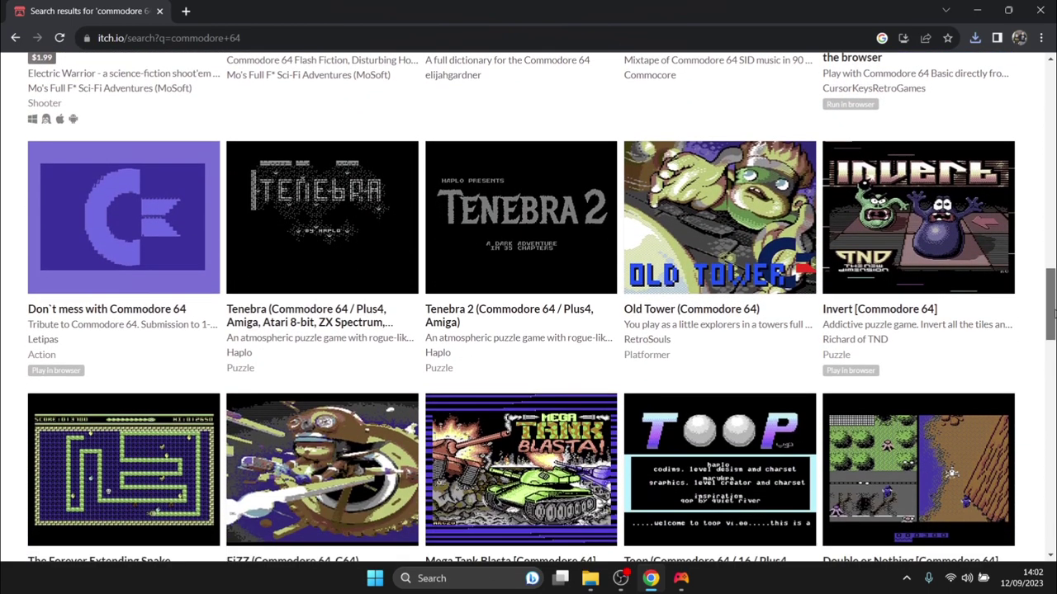
{"action": "mouse_move", "coordinate": [739, 223]}
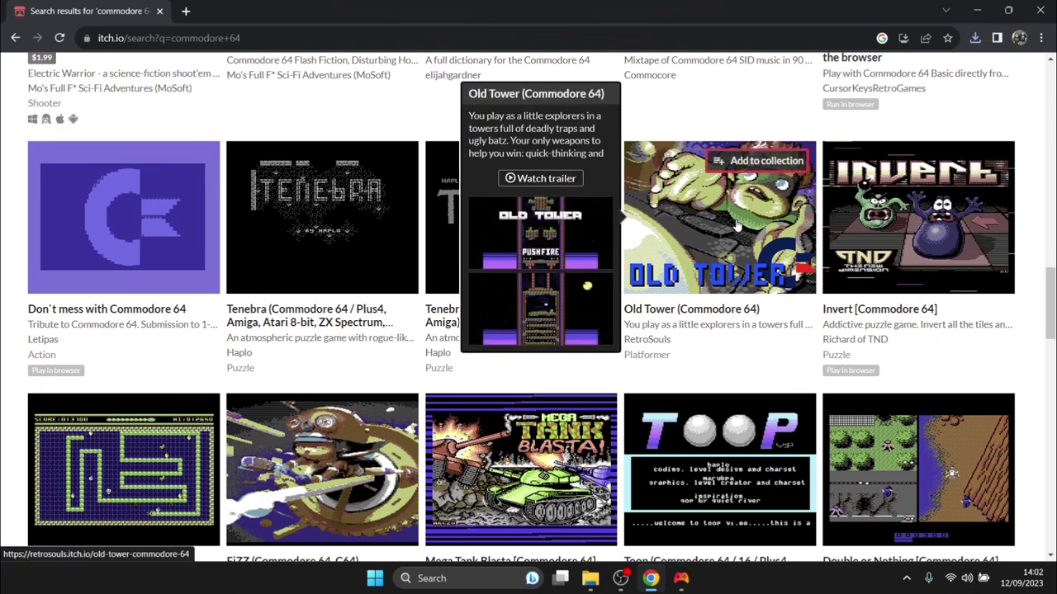
{"action": "scroll", "coordinate": [737, 225], "scroll_direction": "down", "scroll_amount": 6}
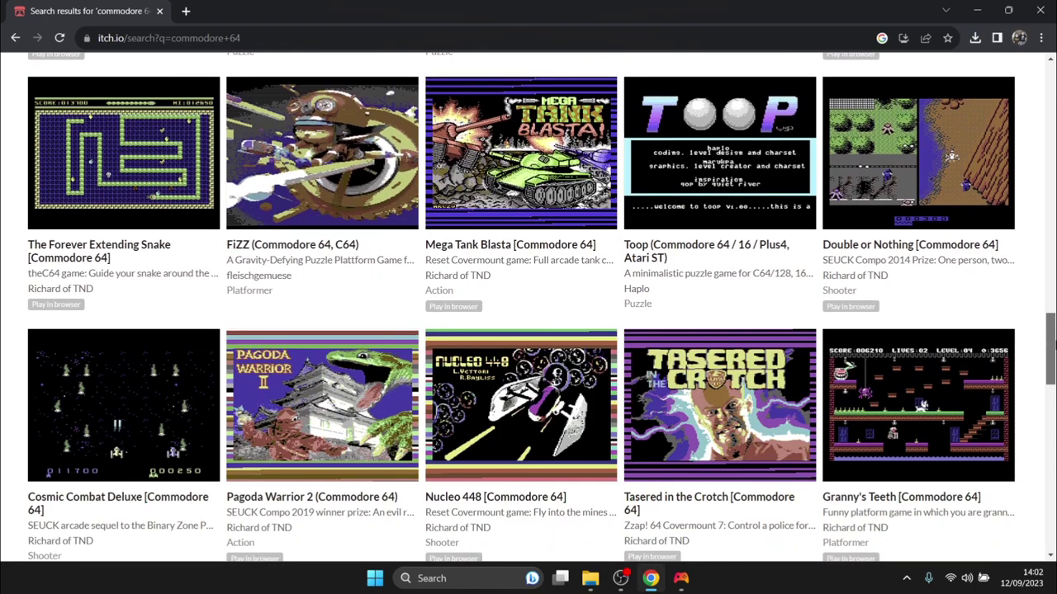
{"action": "scroll", "coordinate": [542, 308], "scroll_direction": "down", "scroll_amount": 7}
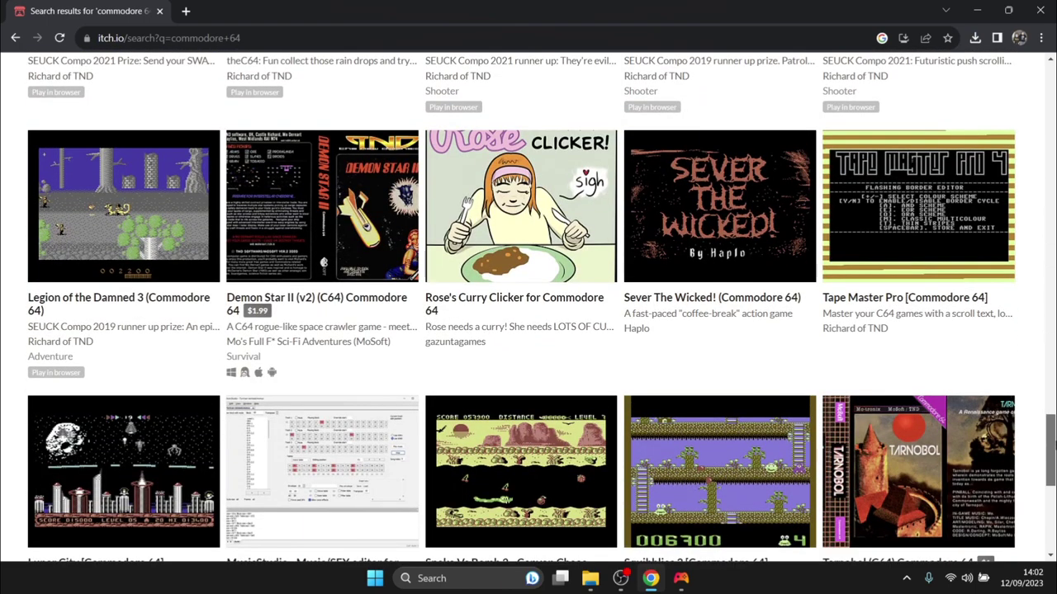
{"action": "scroll", "coordinate": [987, 511], "scroll_direction": "down", "scroll_amount": 5}
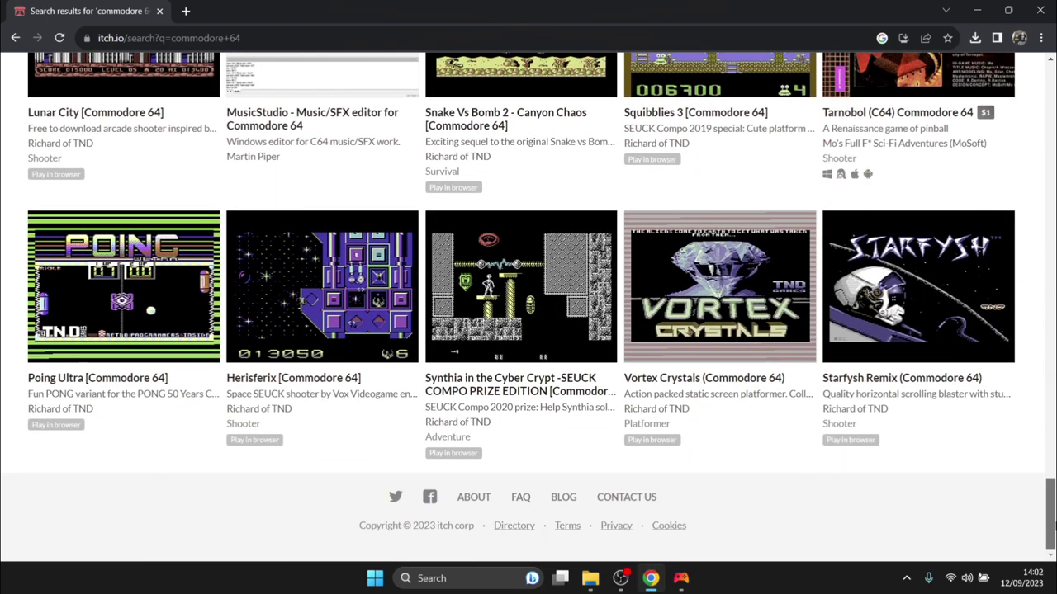
{"action": "scroll", "coordinate": [988, 511], "scroll_direction": "up", "scroll_amount": 20}
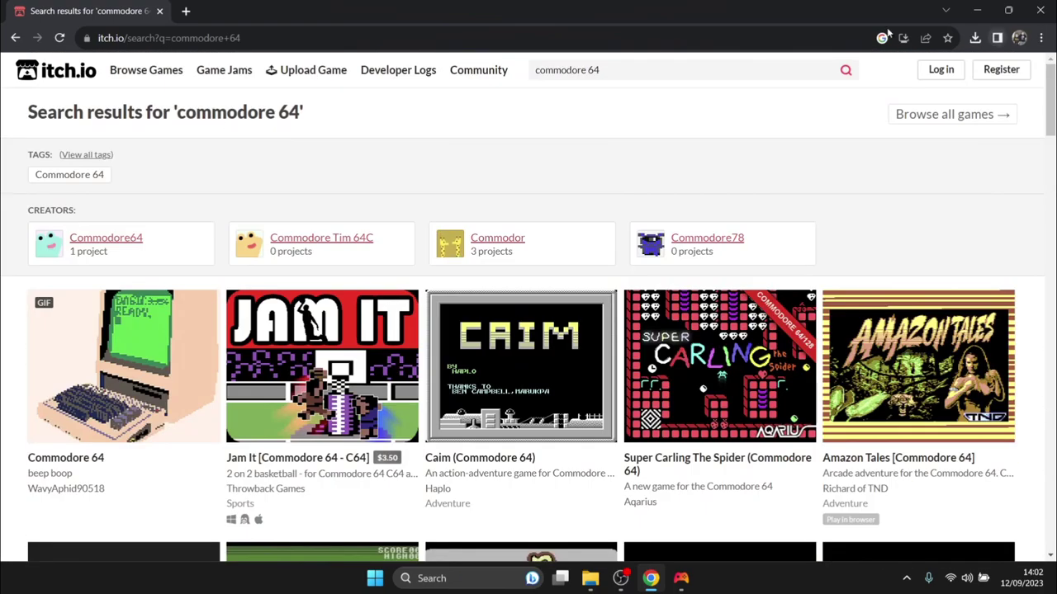
- Search itch.io for "c64" and look through the results, previewing Lester and Knight 'n' Grail
{"action": "left_click_drag", "start_coordinate": [617, 71], "coordinate": [319, 75]}
{"action": "type", "text": "c64"}
{"action": "key", "text": "Return"}
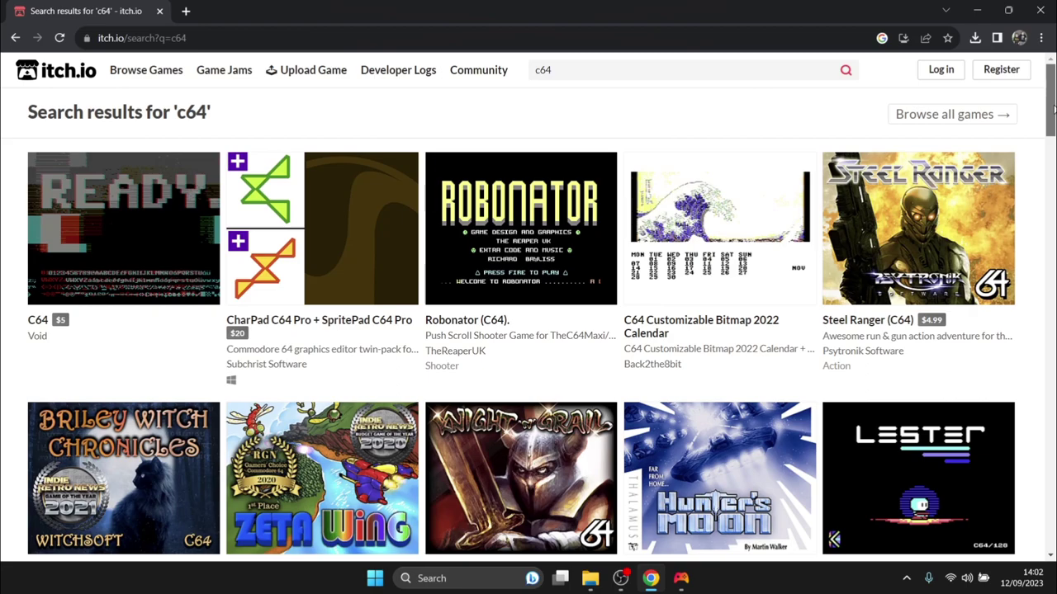
{"action": "scroll", "coordinate": [1053, 105], "scroll_direction": "down", "scroll_amount": 3}
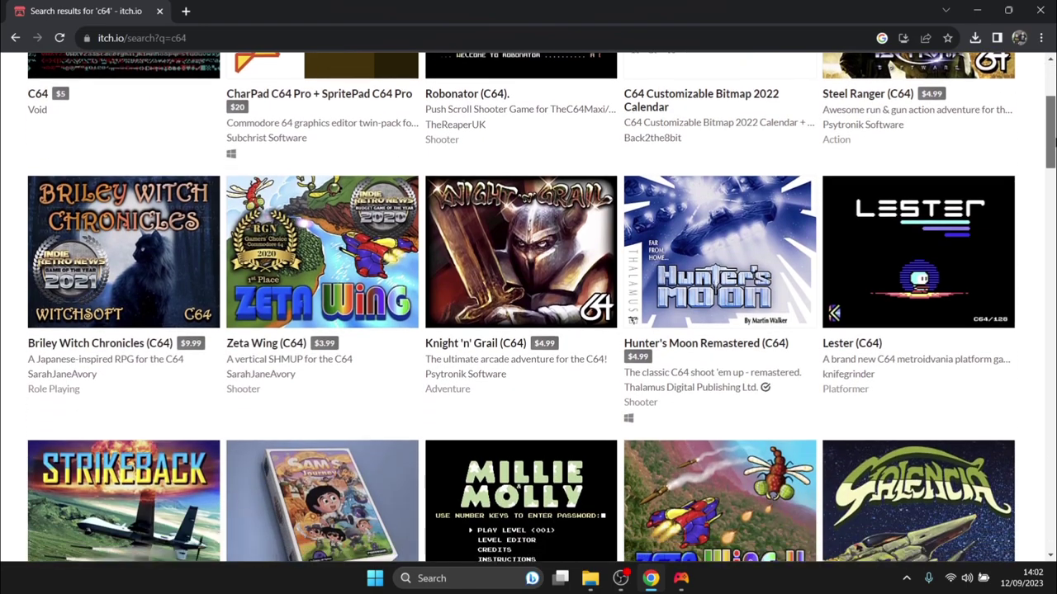
{"action": "scroll", "coordinate": [1051, 142], "scroll_direction": "down", "scroll_amount": 1}
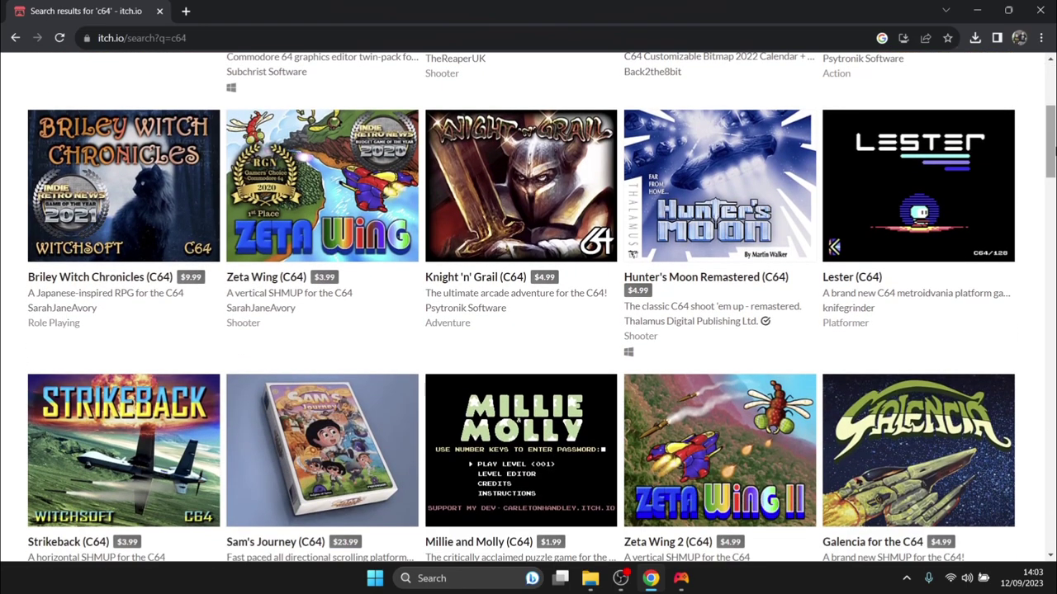
{"action": "mouse_move", "coordinate": [918, 185]}
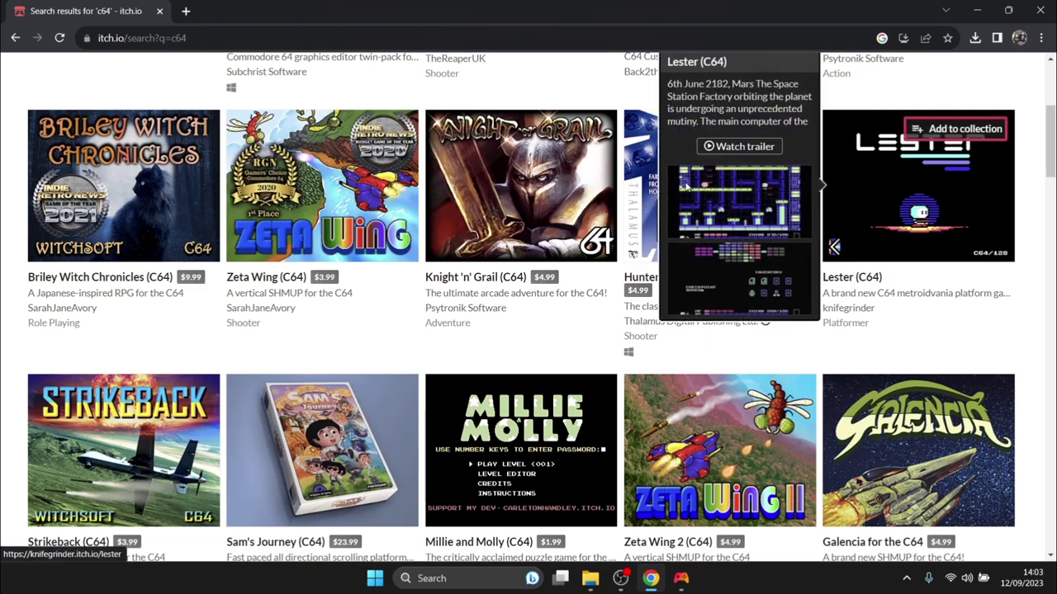
{"action": "mouse_move", "coordinate": [494, 234]}
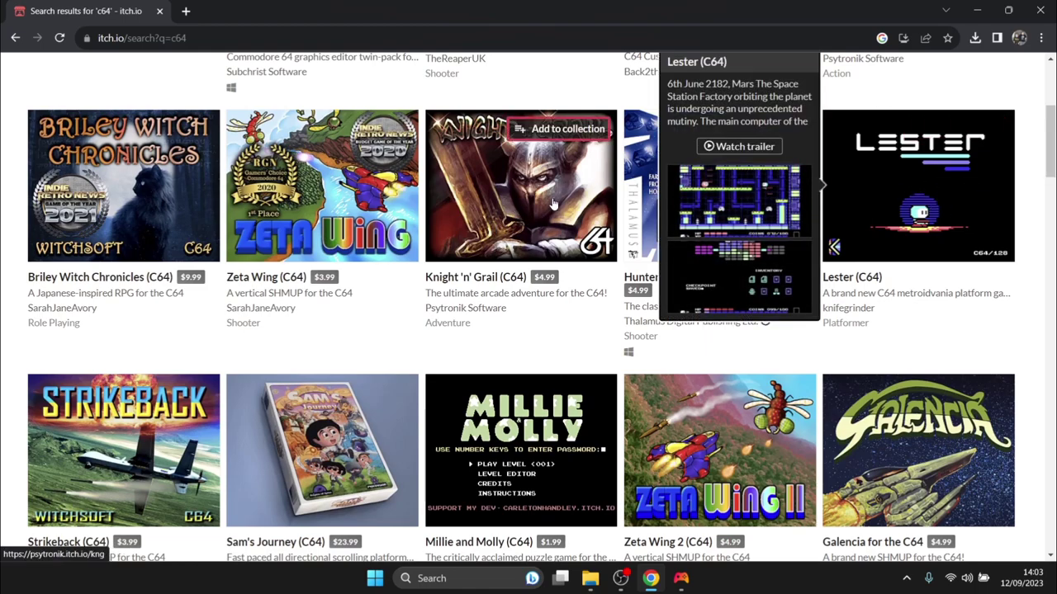
{"action": "mouse_move", "coordinate": [544, 205]}
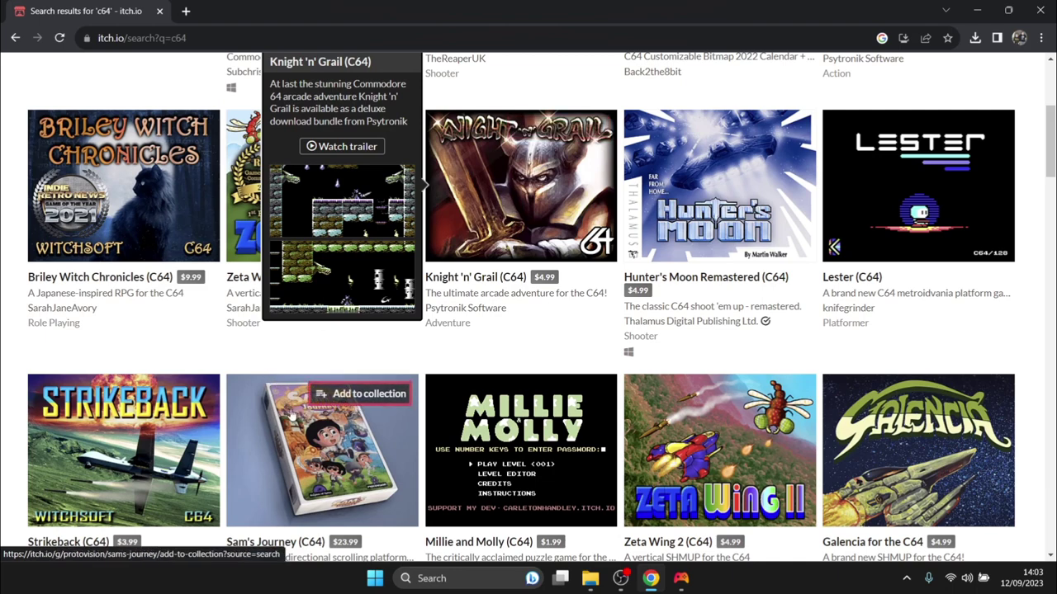
{"action": "mouse_move", "coordinate": [348, 470]}
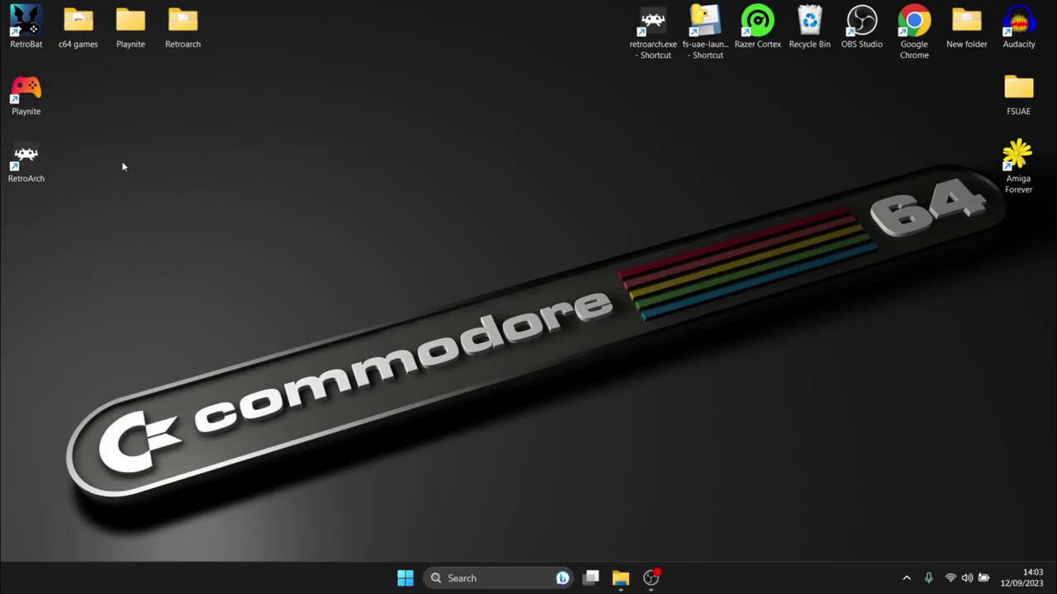
- Open Playnite, launch rambo 3 and skip its intro screen using the virtual keyboard
{"action": "double_click", "coordinate": [26, 92]}
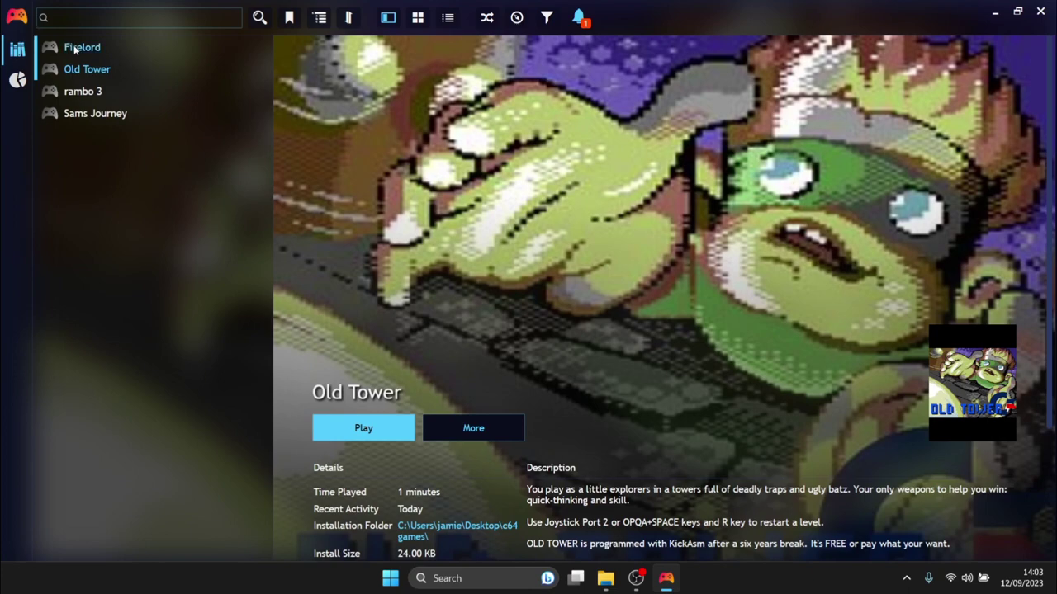
{"action": "left_click", "coordinate": [91, 97]}
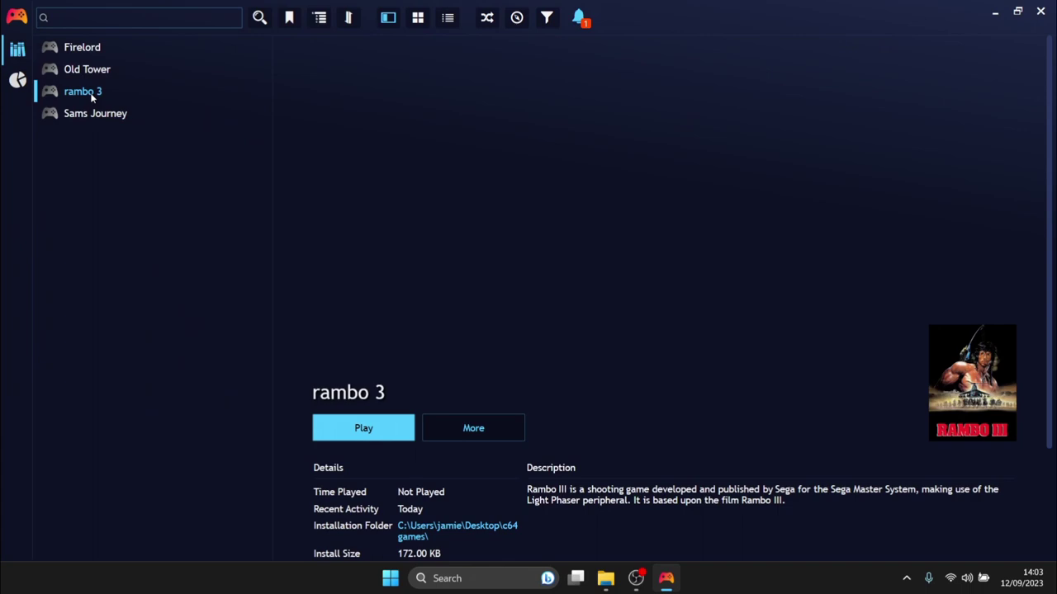
{"action": "left_click", "coordinate": [351, 429]}
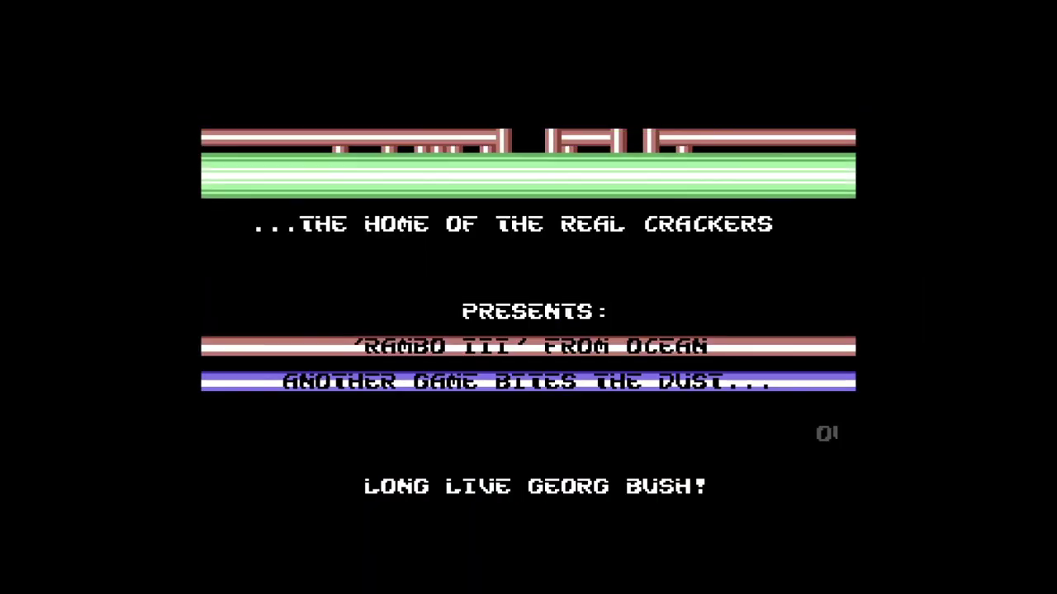
{"action": "key", "text": "F12"}
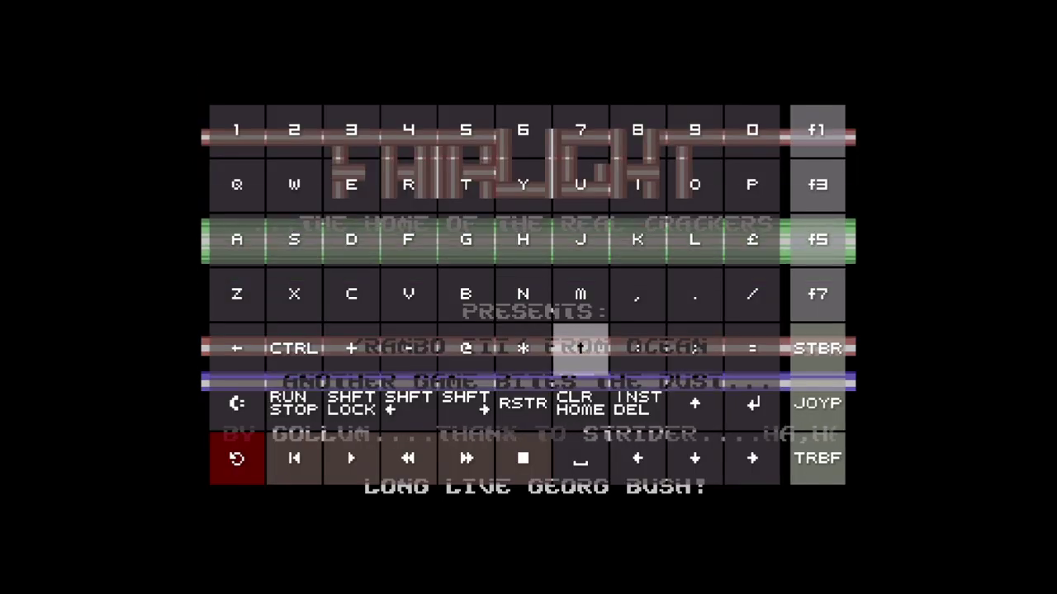
{"action": "key", "text": "Return"}
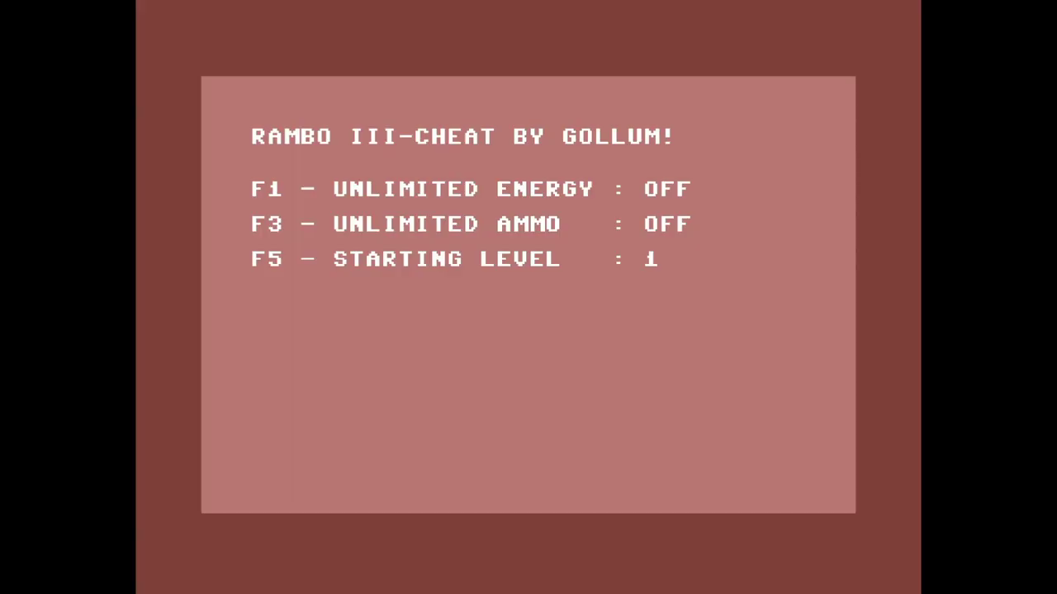
- View the virtual keyboard over the Rambo III cheat screen and hide it again
{"action": "key", "text": "F12"}
{"action": "key", "text": "F12"}
{"action": "key", "text": "F11"}
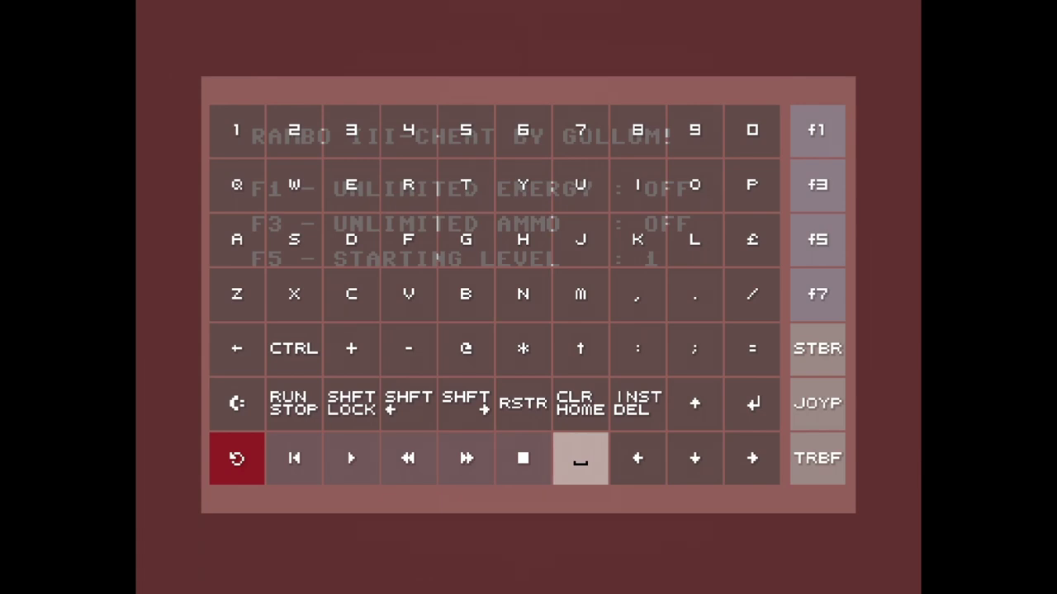
{"action": "key", "text": "Up"}
{"action": "key", "text": "Down"}
{"action": "key", "text": "Escape"}
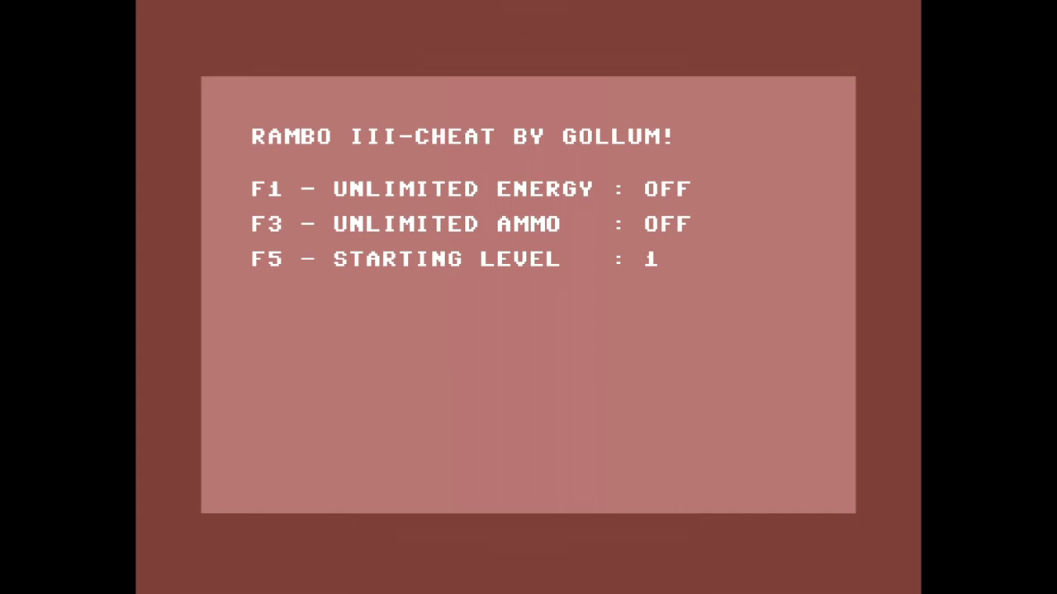
- Toggle the unlimited energy cheat on and back off through the virtual keyboard
{"action": "key", "text": "F12"}
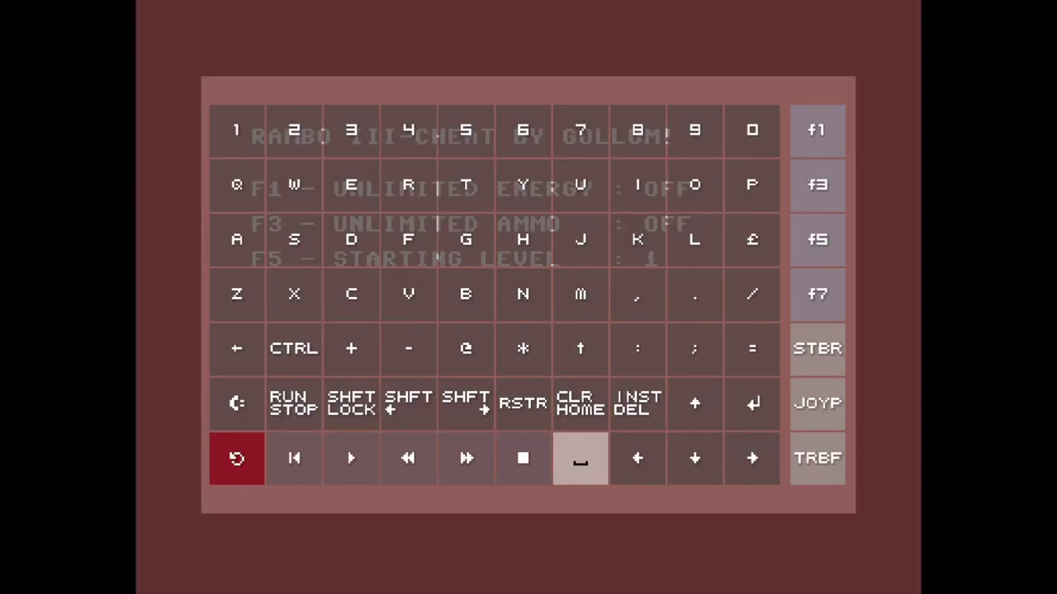
{"action": "key", "text": "Right"}
{"action": "key", "text": "Right"}
{"action": "key", "text": "Right"}
{"action": "key", "text": "Up"}
{"action": "key", "text": "Up"}
{"action": "key", "text": "Up"}
{"action": "key", "text": "Up"}
{"action": "key", "text": "Up"}
{"action": "key", "text": "Up"}
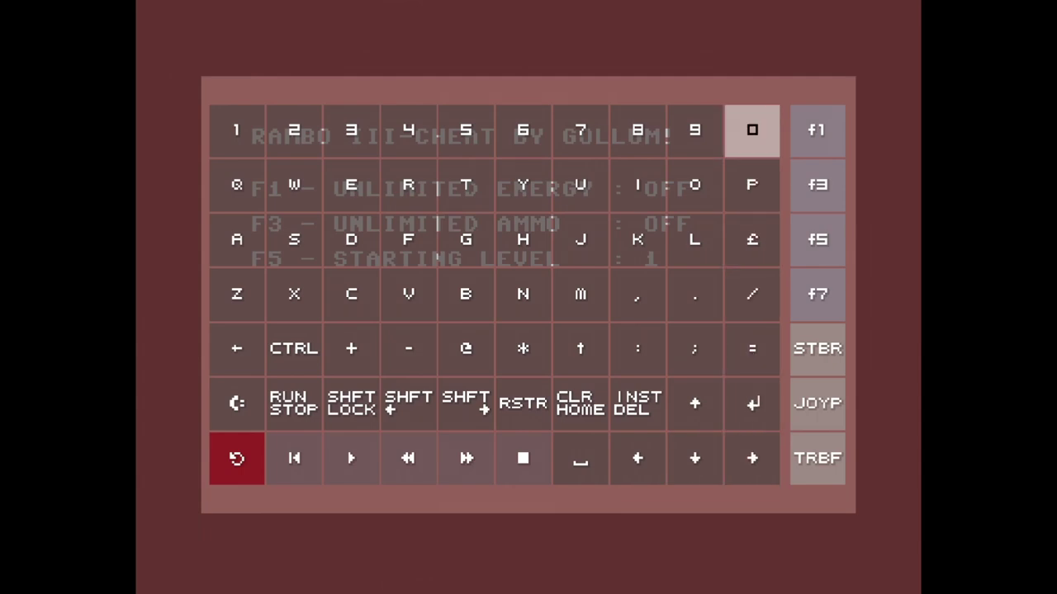
{"action": "key", "text": "Right"}
{"action": "key", "text": "Return"}
{"action": "key", "text": "Return"}
- Change the starting level to 2 and return it to 1 through the virtual keyboard
{"action": "key", "text": "Down"}
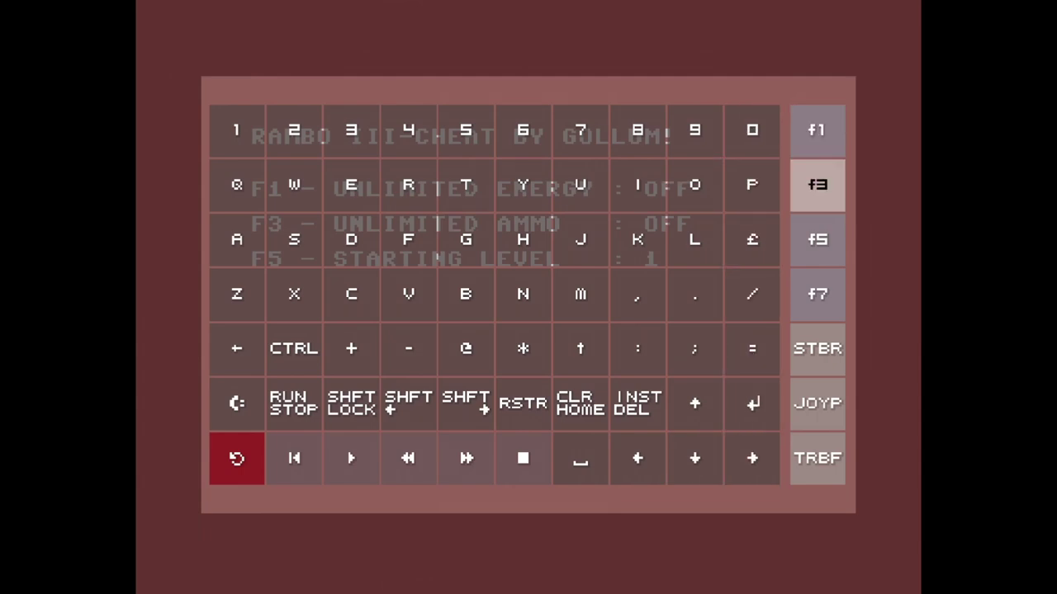
{"action": "key", "text": "Up"}
{"action": "key", "text": "Down"}
{"action": "key", "text": "Down"}
{"action": "key", "text": "Return"}
{"action": "key", "text": "Return"}
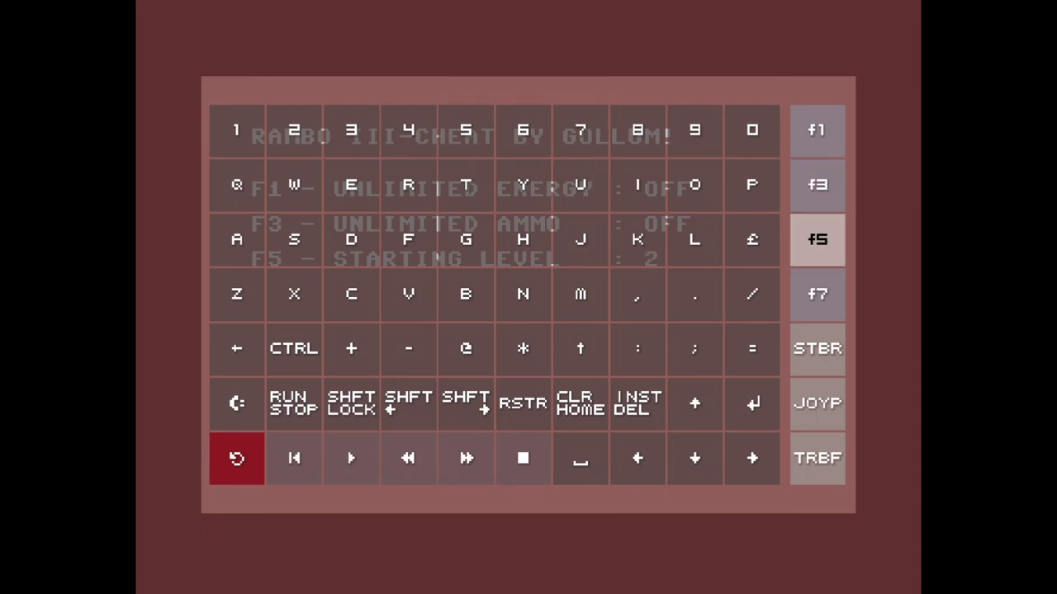
{"action": "key", "text": "Return"}
- Examine the STBR and JOYP functions on the virtual keyboard, and hide the keyboard
{"action": "key", "text": "Down"}
{"action": "key", "text": "Down"}
{"action": "key", "text": "Down"}
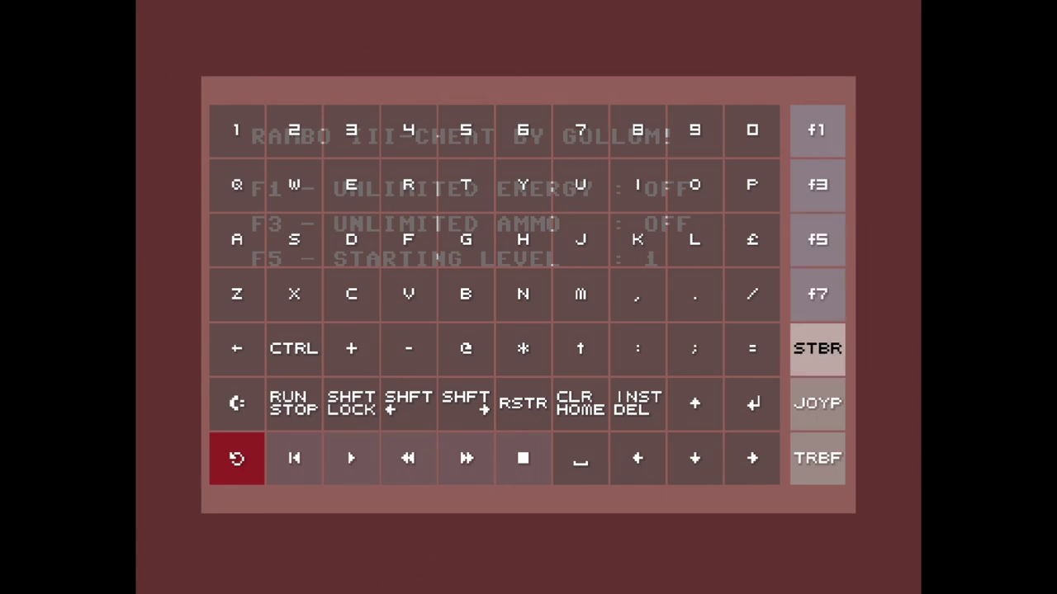
{"action": "key", "text": "Up"}
{"action": "key", "text": "Down"}
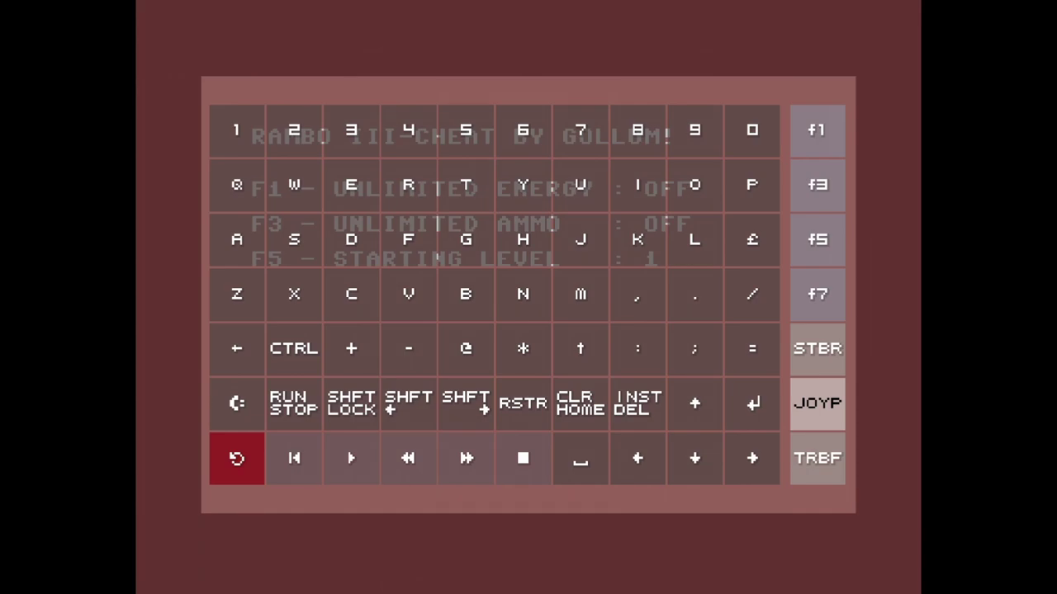
{"action": "key", "text": "Escape"}
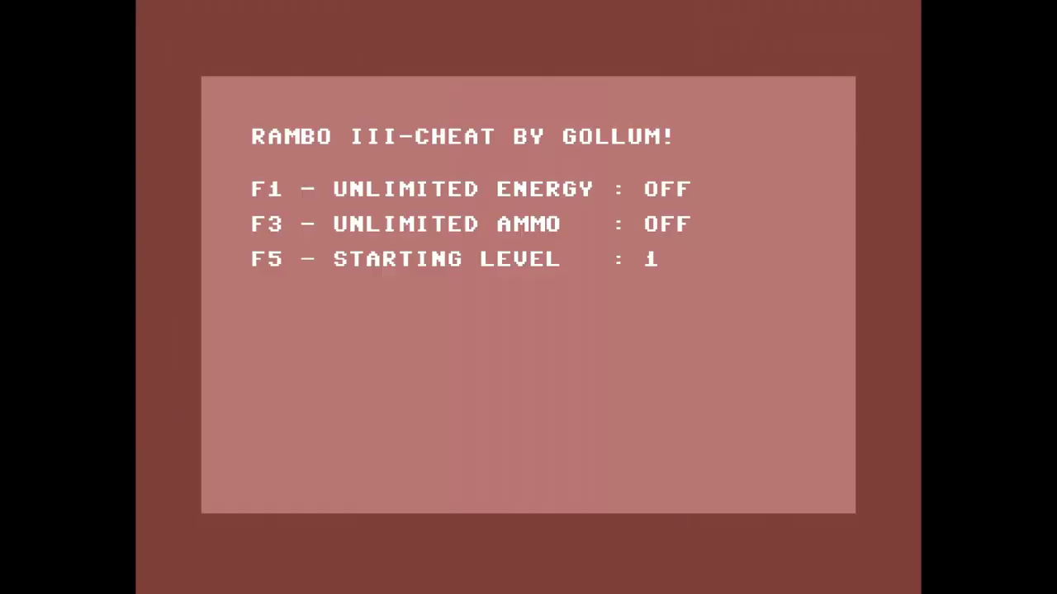
- Leave the cheat screen by sending a space from the virtual keyboard, and hide the keyboard
{"action": "key", "text": "F11"}
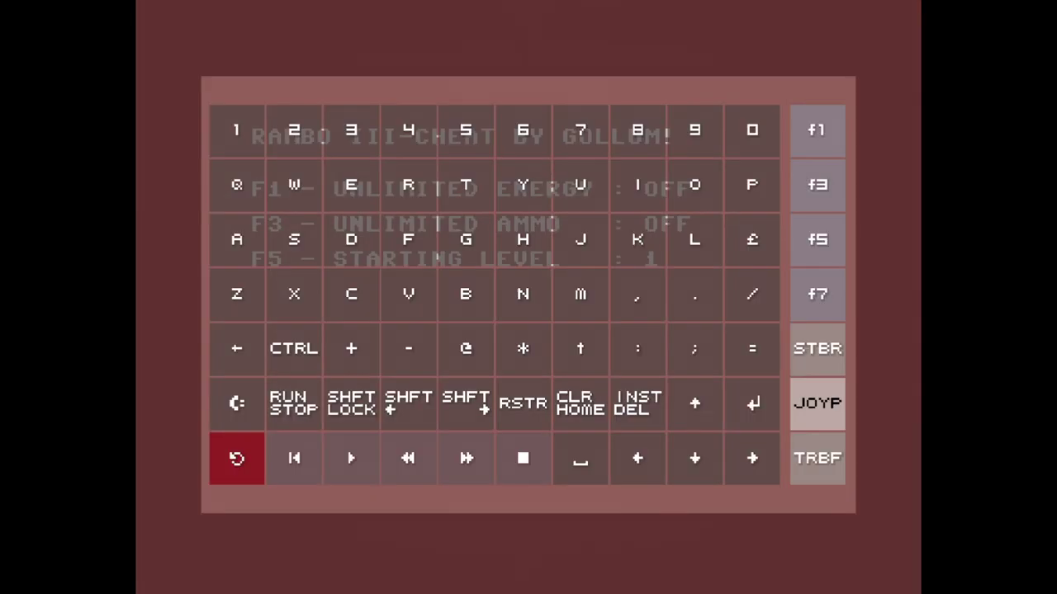
{"action": "key", "text": "Right"}
{"action": "key", "text": "Right"}
{"action": "key", "text": "Right"}
{"action": "key", "text": "Right"}
{"action": "key", "text": "Right"}
{"action": "key", "text": "Right"}
{"action": "key", "text": "Right"}
{"action": "key", "text": "Down"}
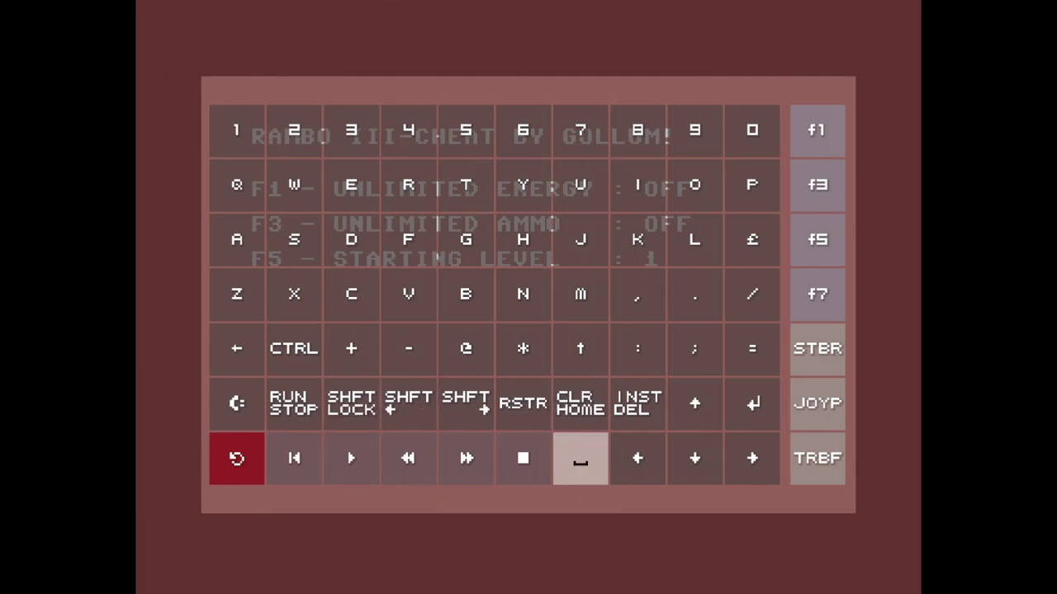
{"action": "key", "text": "Return"}
{"action": "key", "text": "F11"}
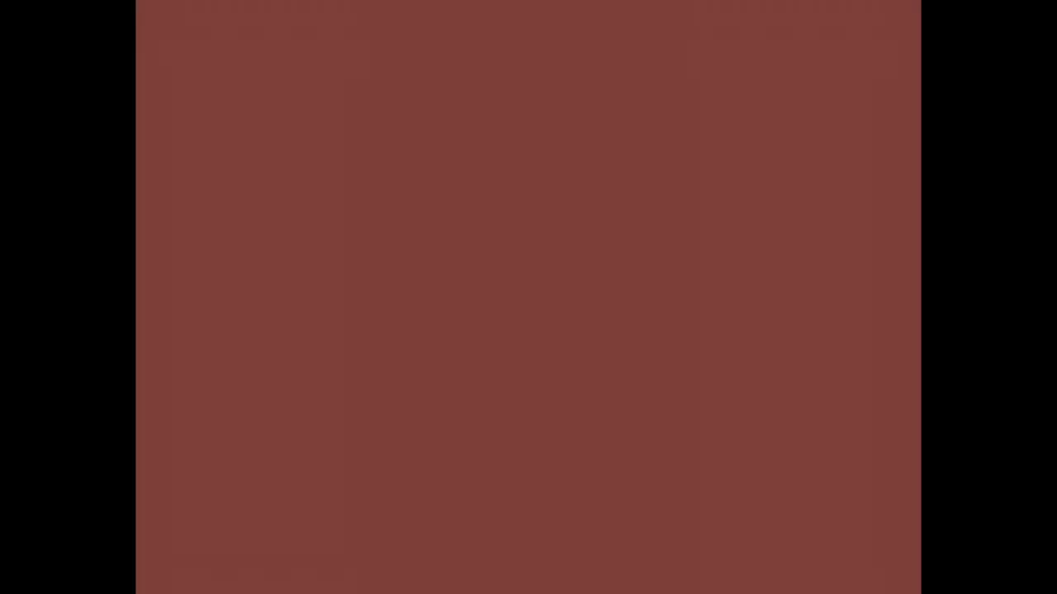